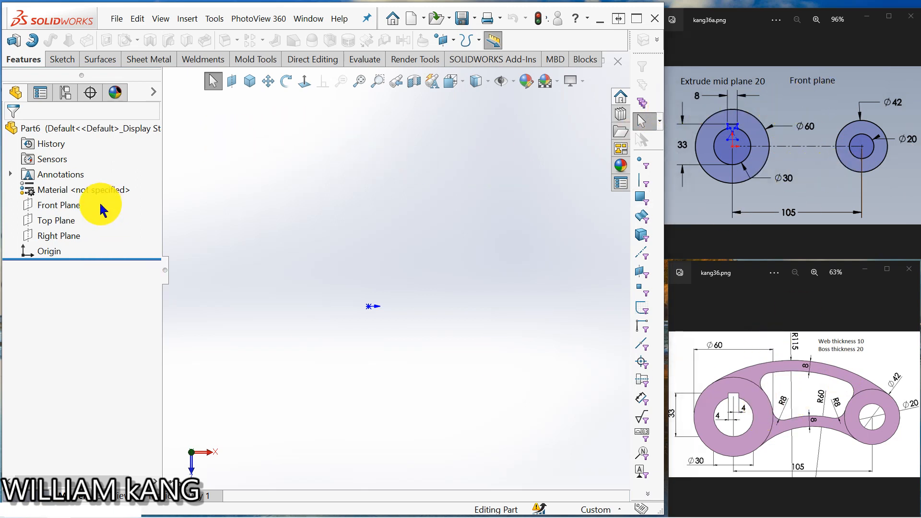
Start a sketch on the Front Plane and draw two concentric circles at the origin, about 28 mm and 48 mm in diameter.
left_click(68, 205)
left_click(76, 192)
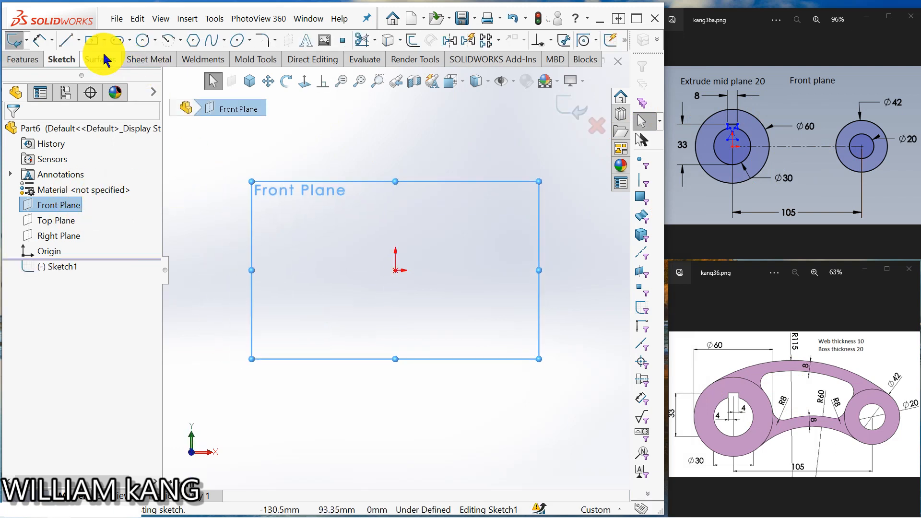
left_click(144, 42)
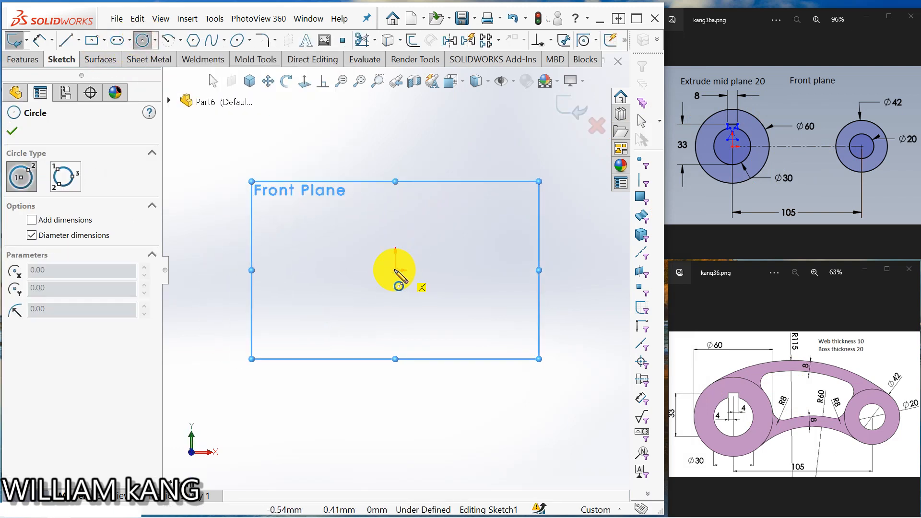
left_click(396, 271)
left_click(406, 293)
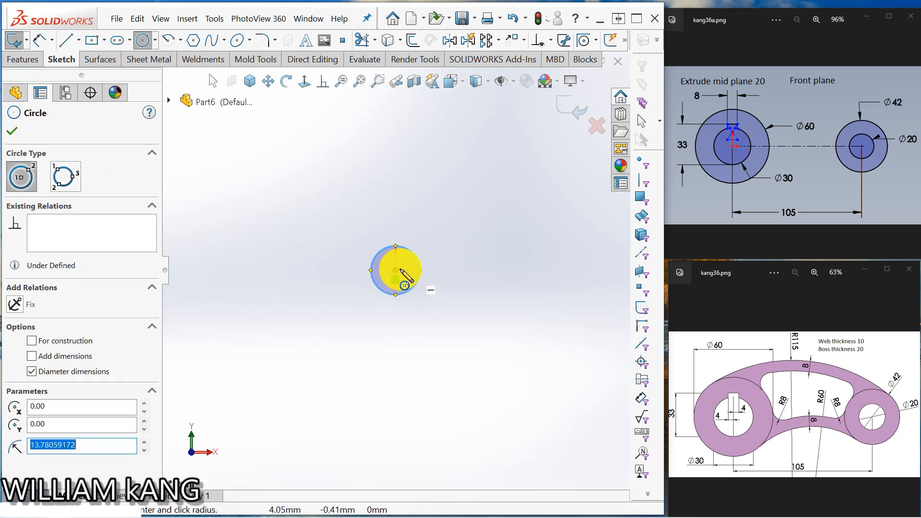
left_click(396, 271)
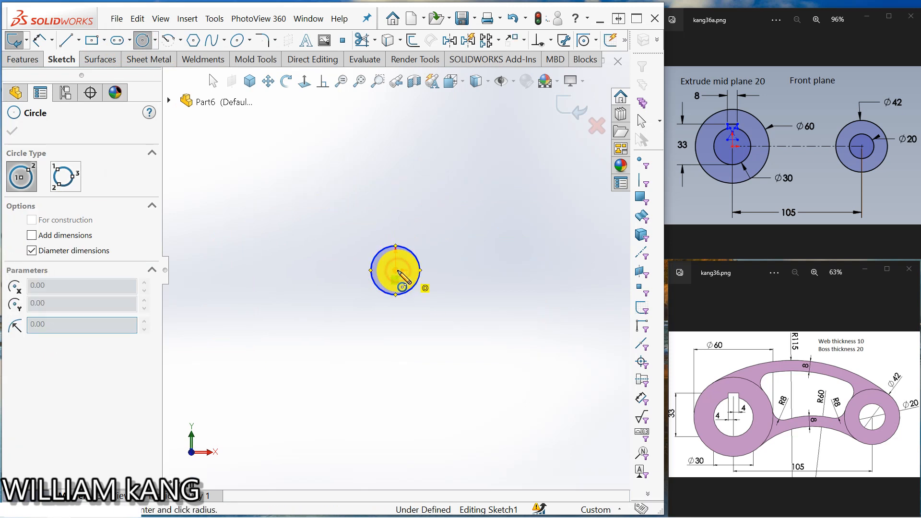
left_click(429, 294)
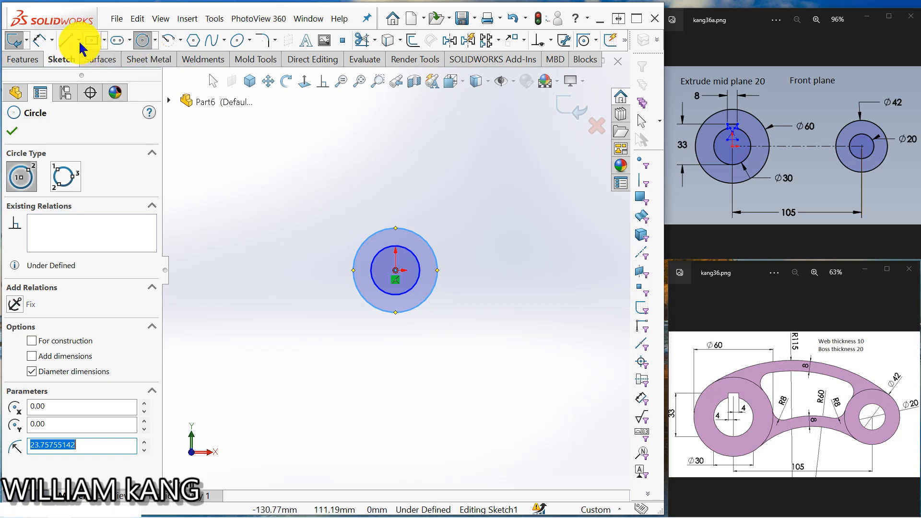
Draw a horizontal line about 97 mm long from the origin, extending to the right of the circles.
left_click(65, 39)
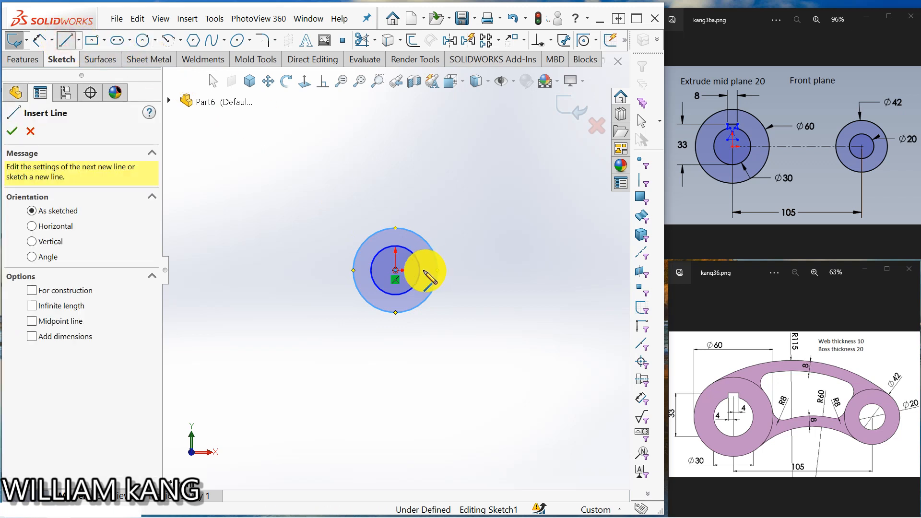
left_click(396, 272)
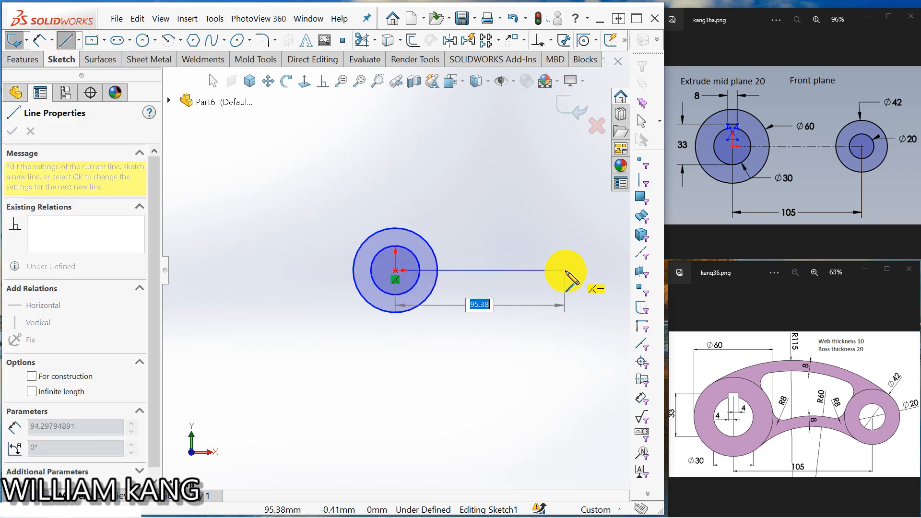
left_click(567, 271)
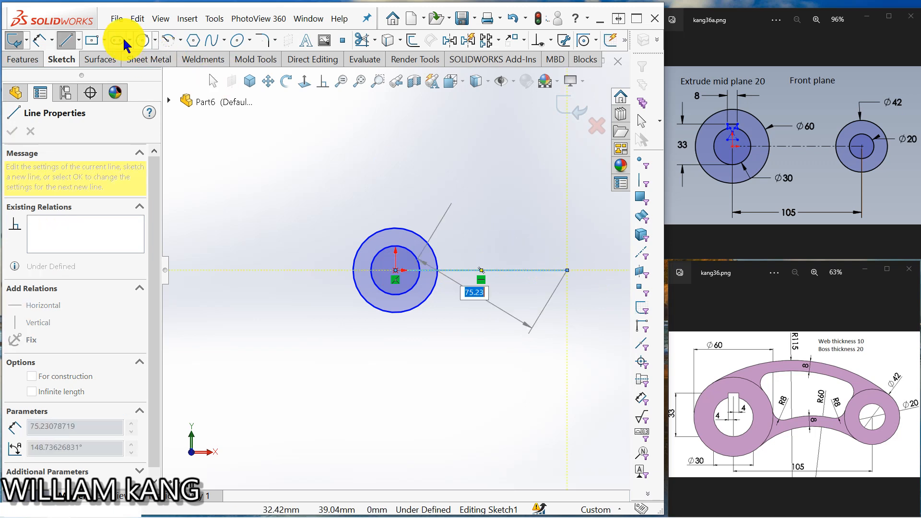
Draw a small circle and a larger concentric circle centred on the right end of the horizontal line.
left_click(143, 40)
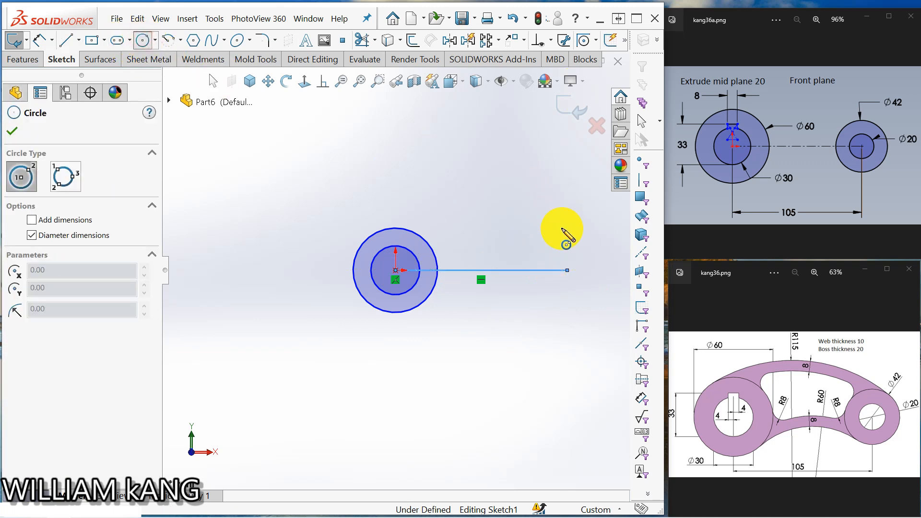
left_click(566, 270)
left_click(570, 273)
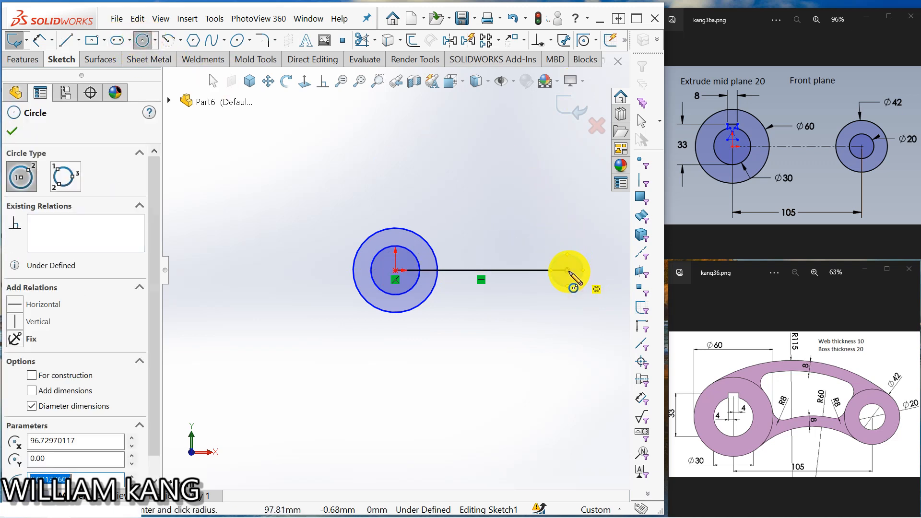
left_click(567, 271)
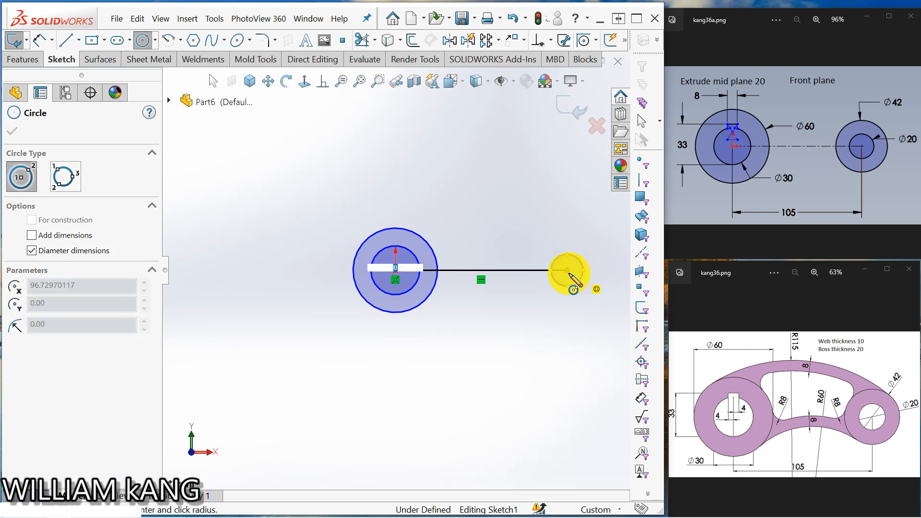
left_click(582, 300)
Dimension the two circles at the origin, setting the outer diameter to 60 mm and the inner diameter to 30 mm.
left_click(39, 40)
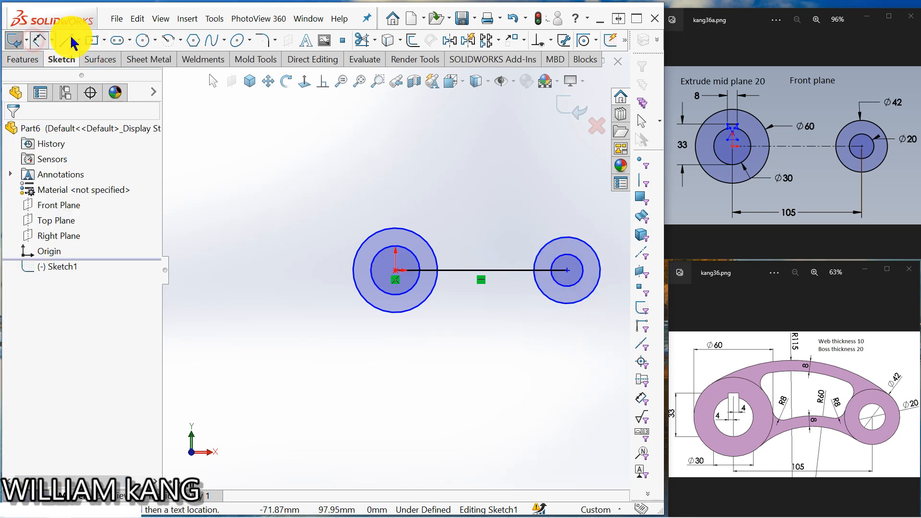
left_click(372, 243)
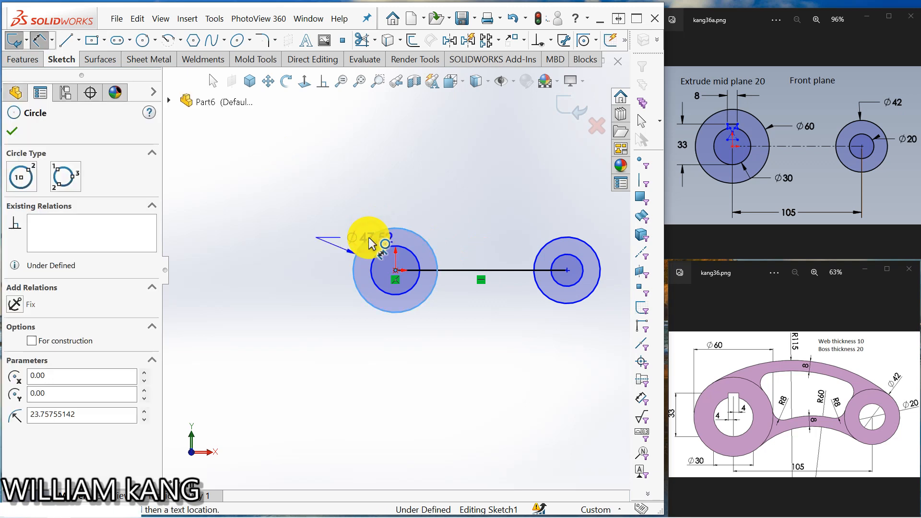
left_click(344, 212)
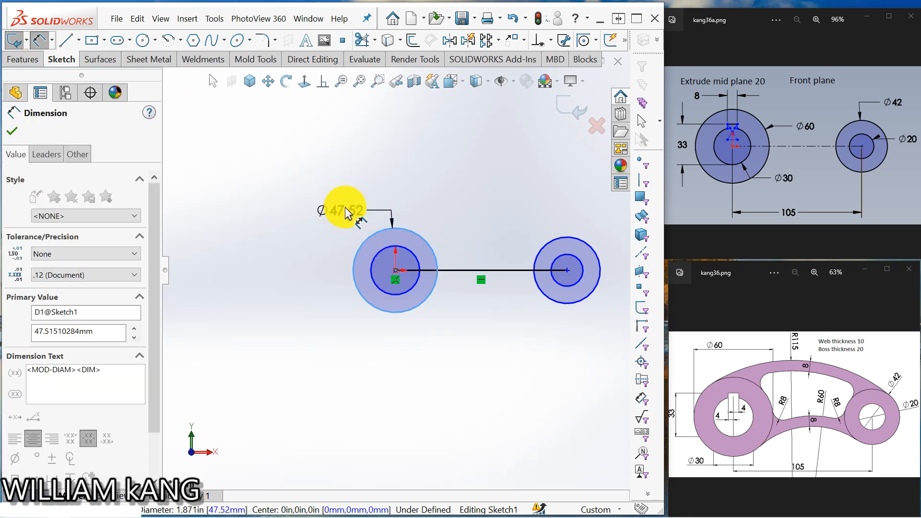
type("60")
key("Return")
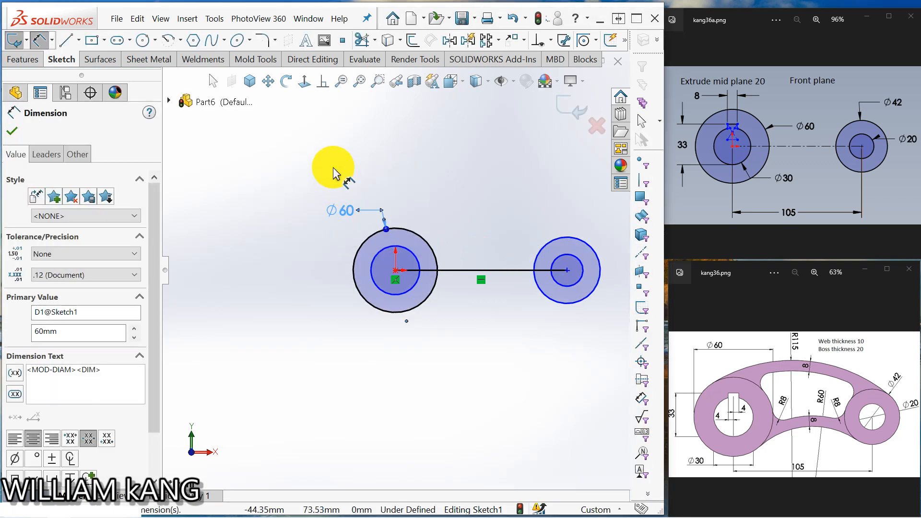
left_click(377, 292)
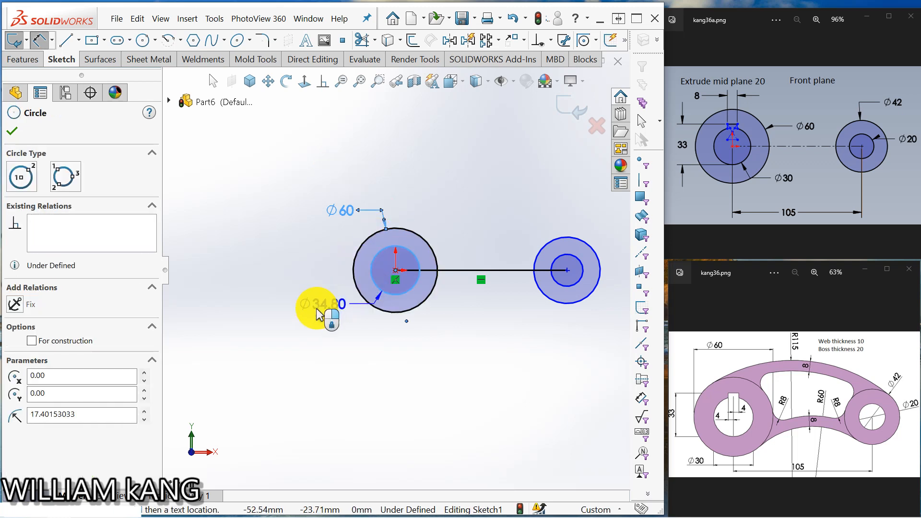
left_click(303, 328)
type("30")
key("Return")
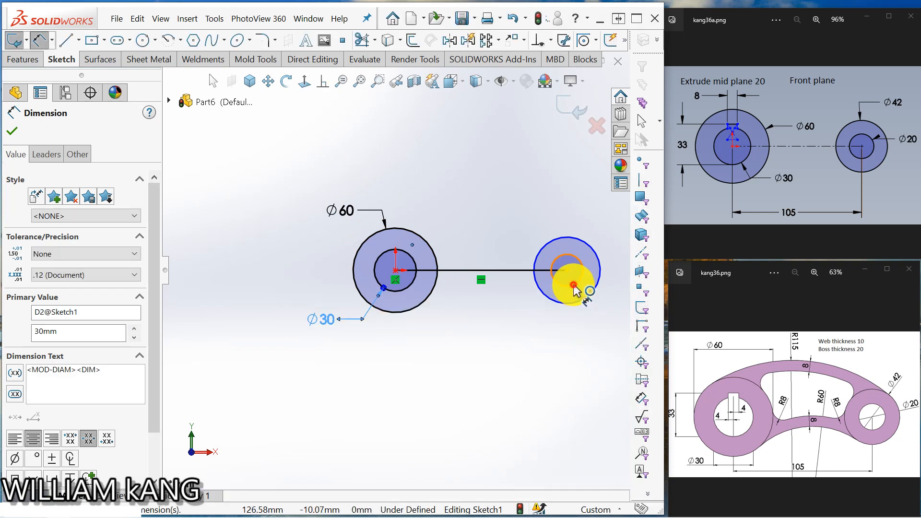
Dimension the two right-hand circles, setting the inner diameter to 20 mm and the outer diameter to 42 mm.
left_click(576, 290)
left_click(594, 338)
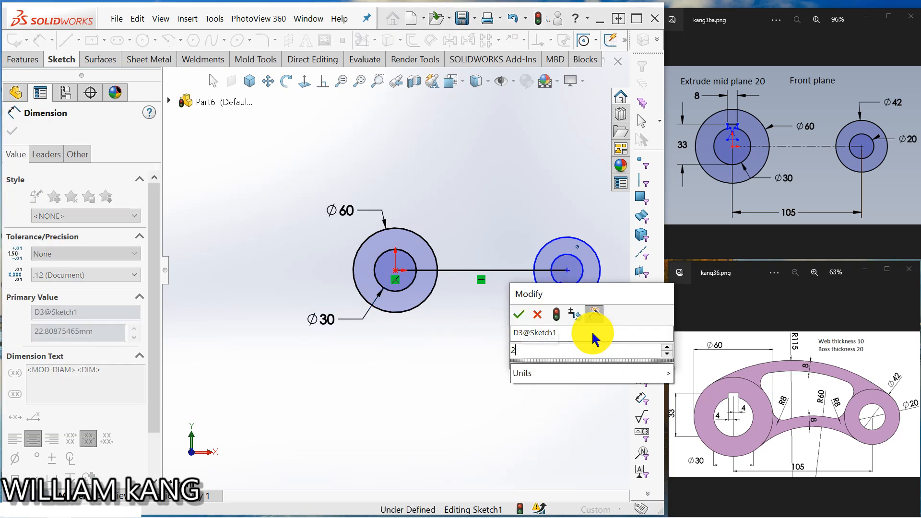
type("20")
key("Return")
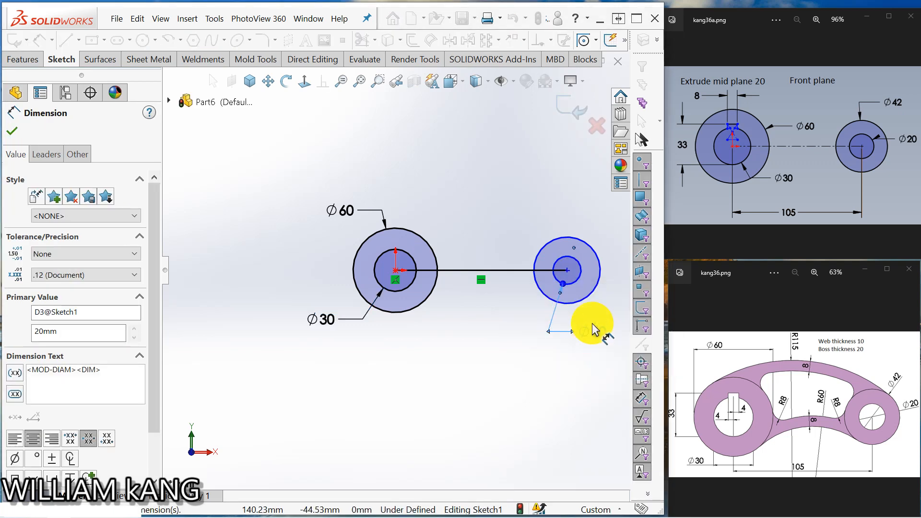
left_click(555, 244)
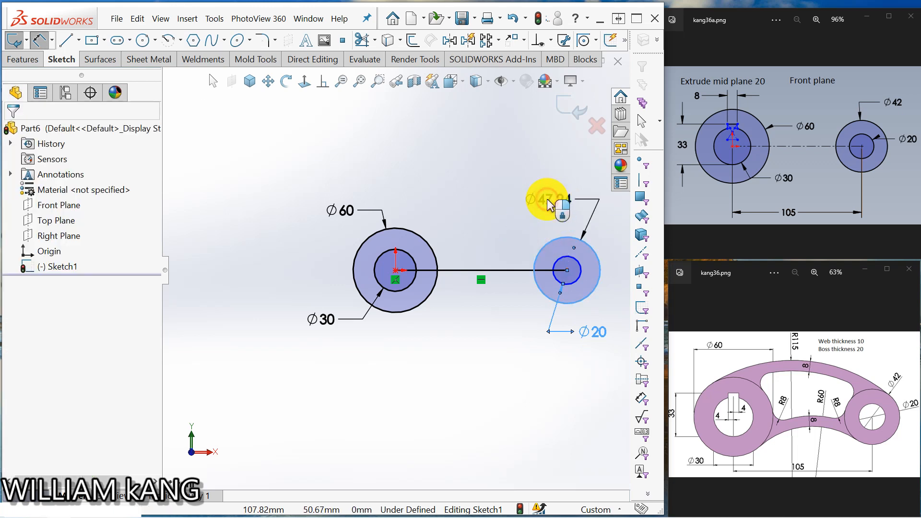
left_click(547, 199)
type("42")
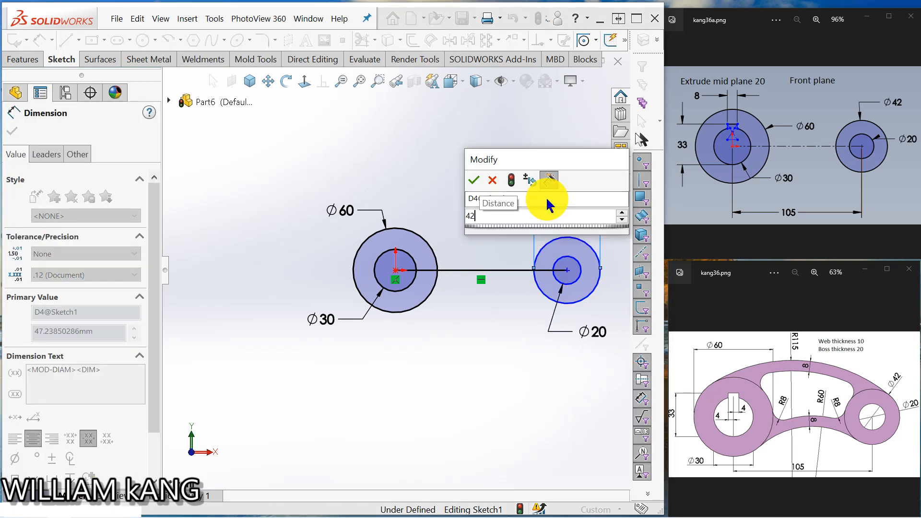
key("Return")
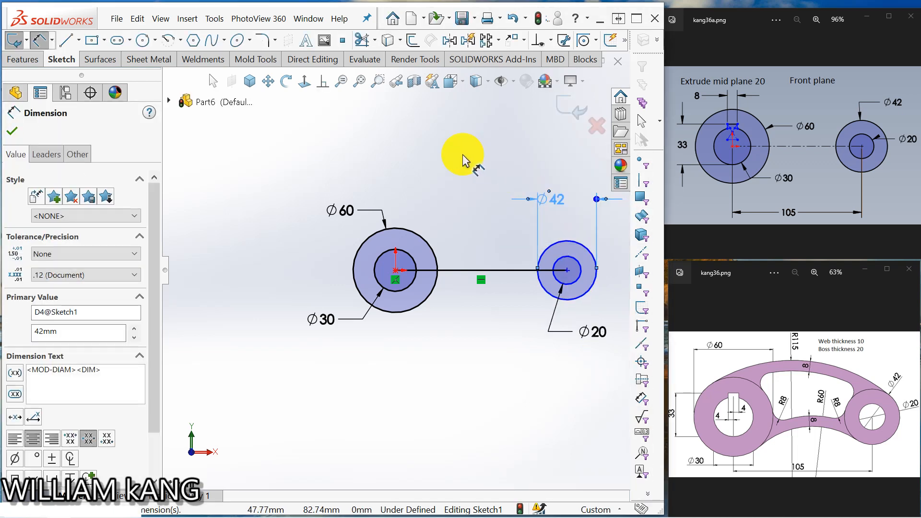
Convert the horizontal line between the circle centres to construction geometry.
left_click(212, 81)
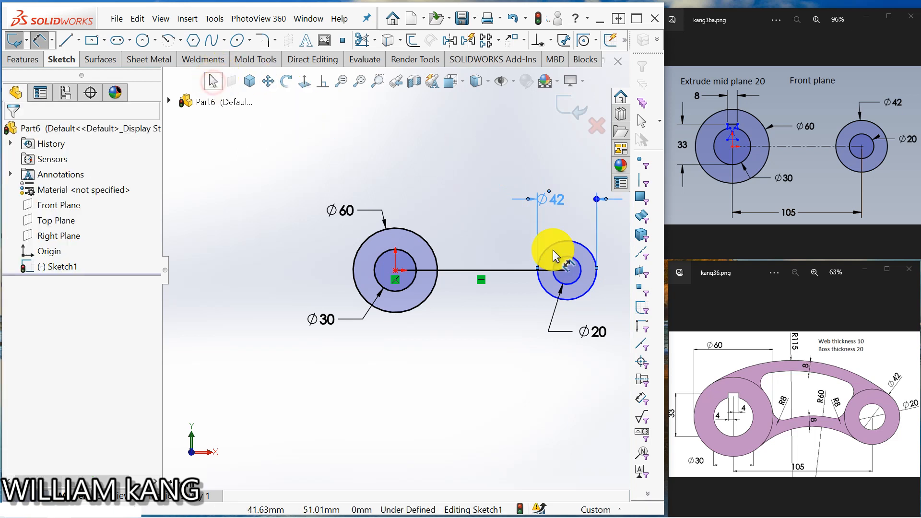
left_click(493, 272)
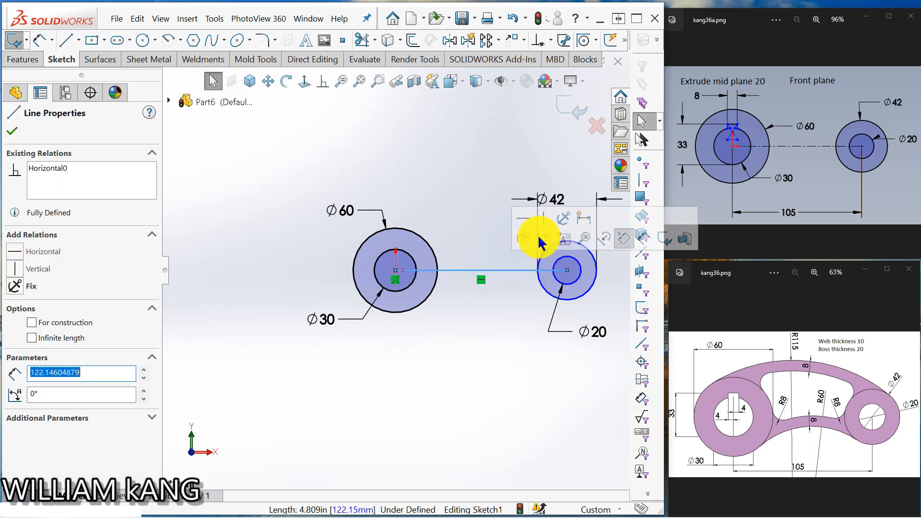
left_click(547, 244)
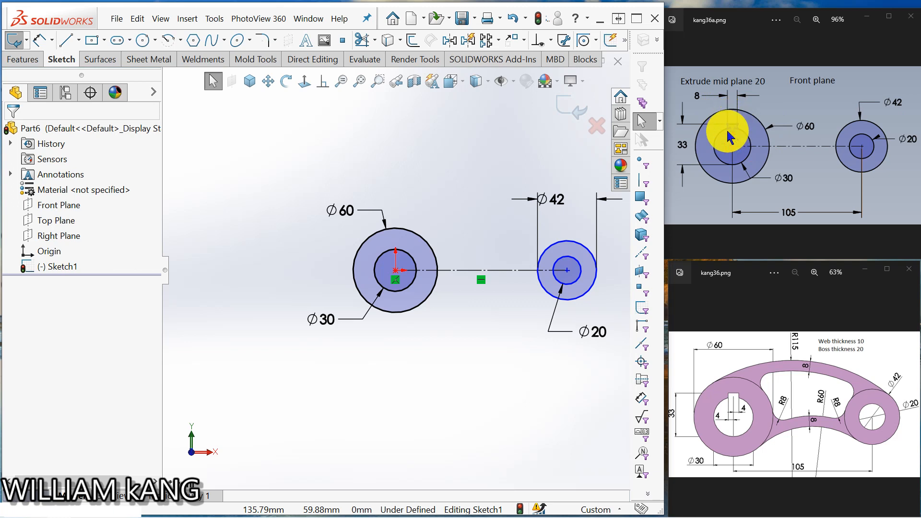
Draw a center rectangle about 6 mm wide and 9 mm high directly above the origin, straddling the top of the 30 mm circle.
scroll(411, 264, "down", 3)
scroll(370, 272, "down", 1)
scroll(367, 266, "down", 2)
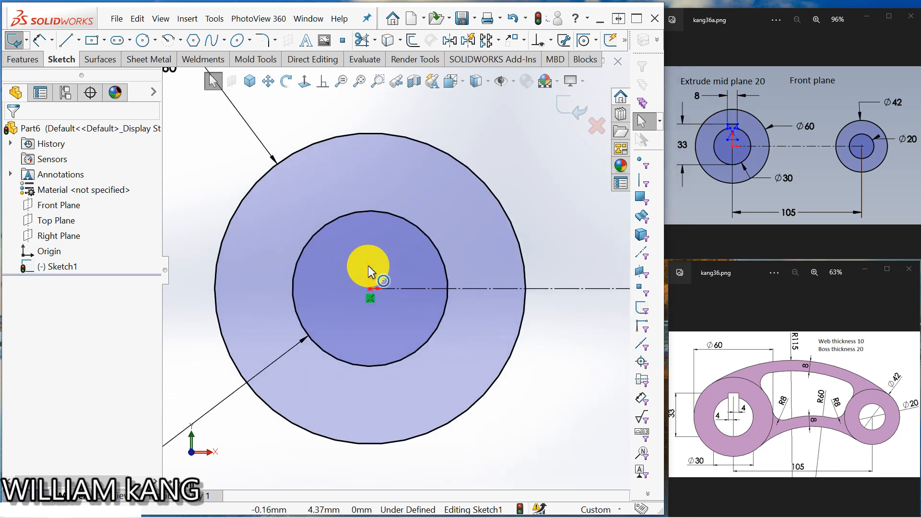
scroll(367, 266, "down", 1)
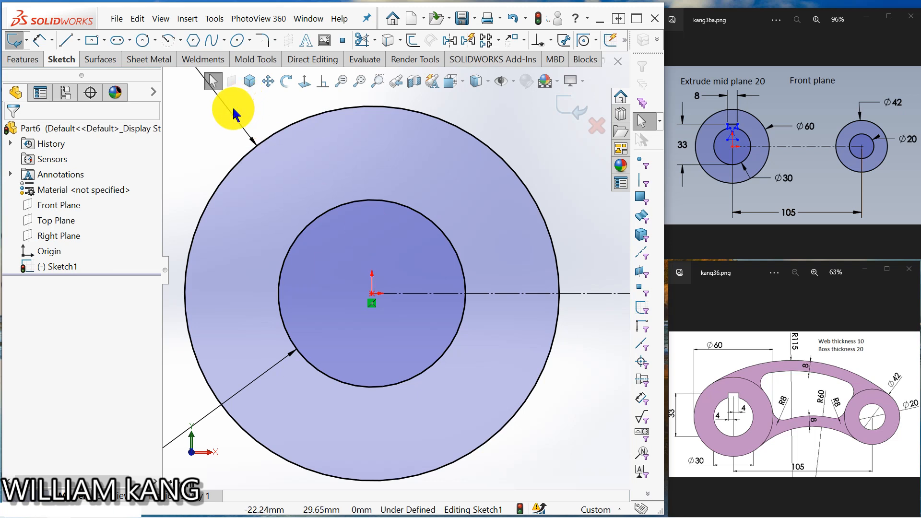
left_click(105, 41)
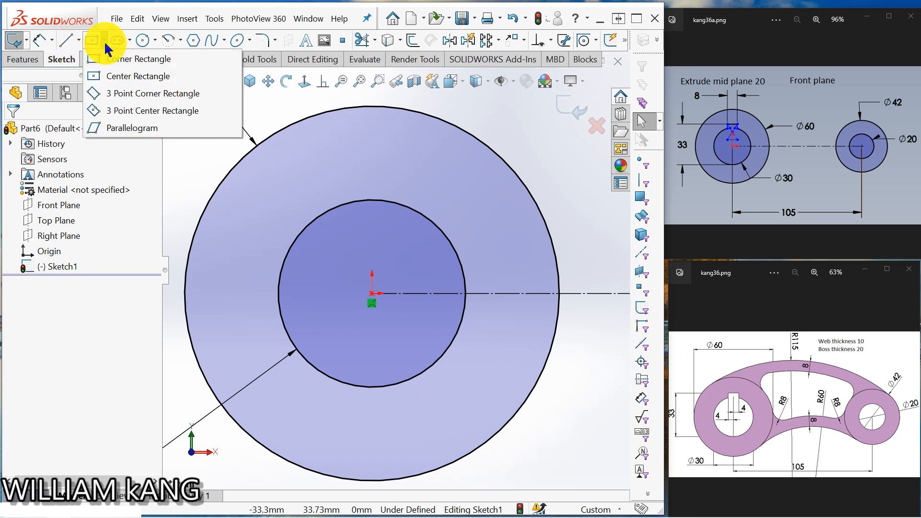
left_click(96, 76)
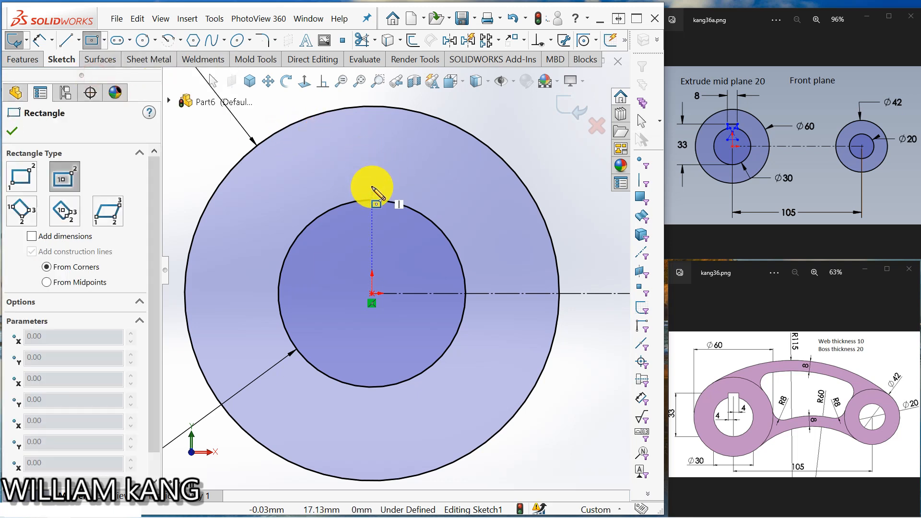
left_click(373, 187)
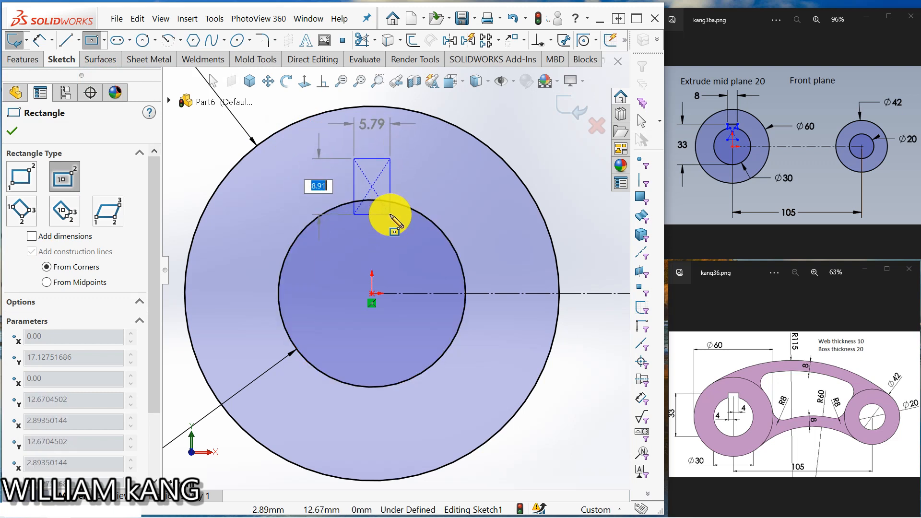
left_click(390, 214)
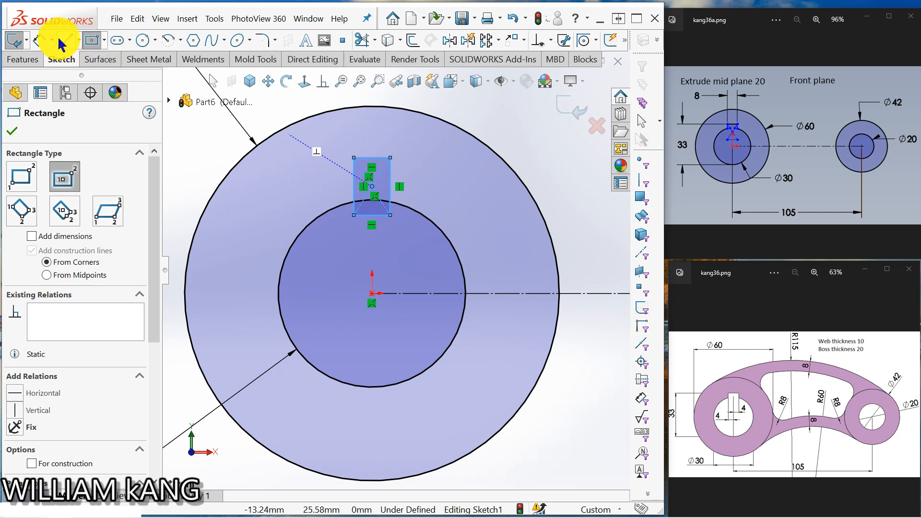
Draw a vertical centerline from the origin to the centre of the keyway rectangle.
left_click(78, 40)
left_click(79, 74)
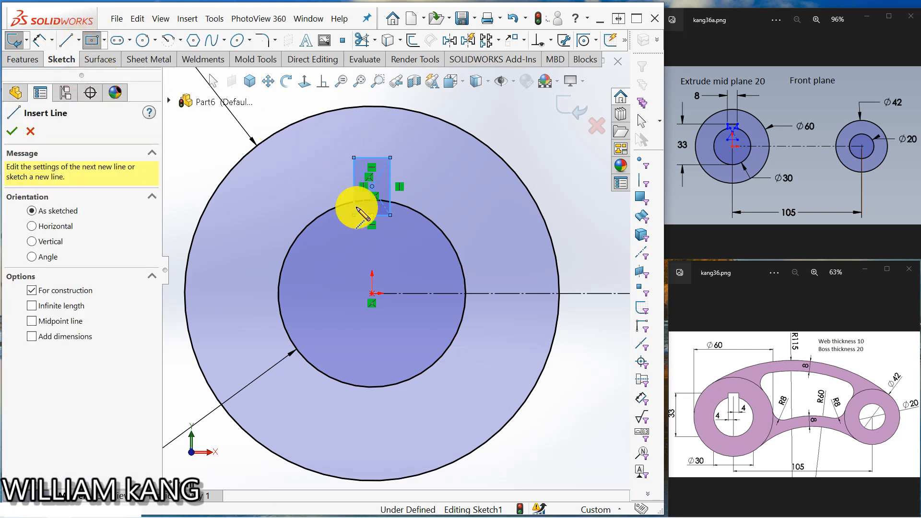
left_click(372, 215)
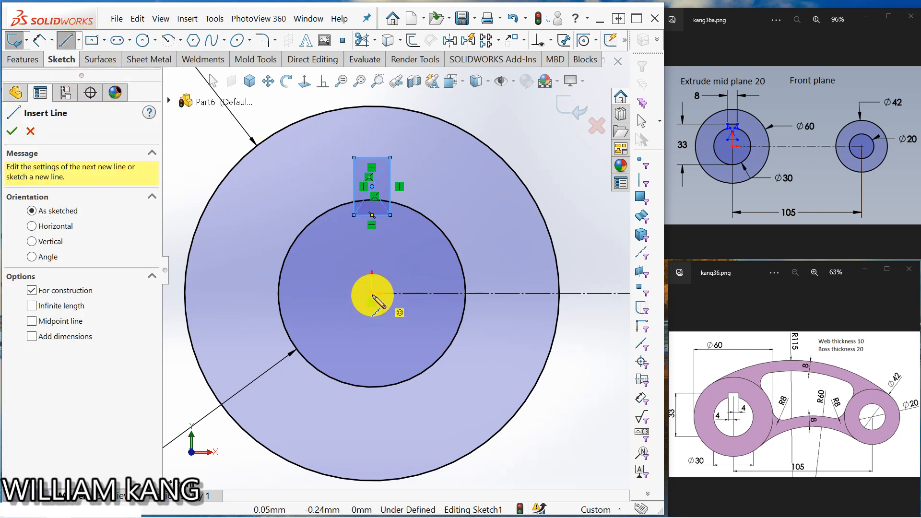
left_click(373, 294)
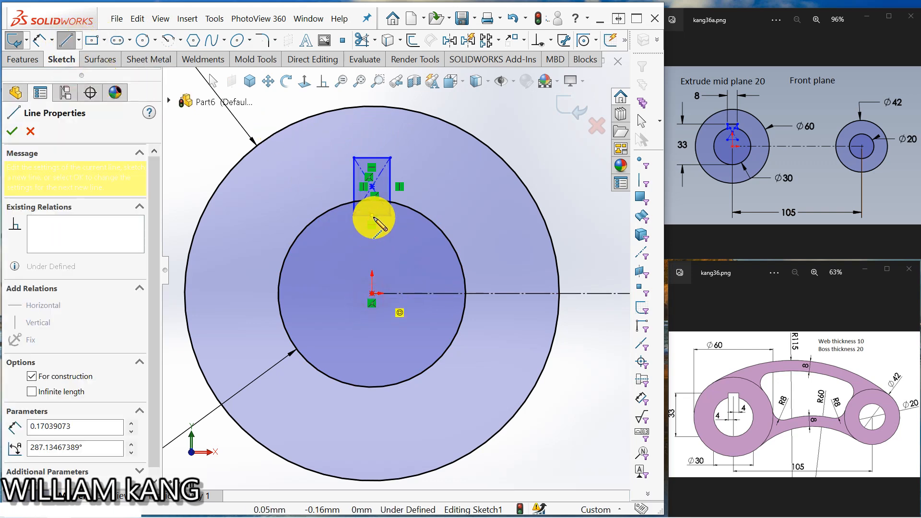
left_click(374, 187)
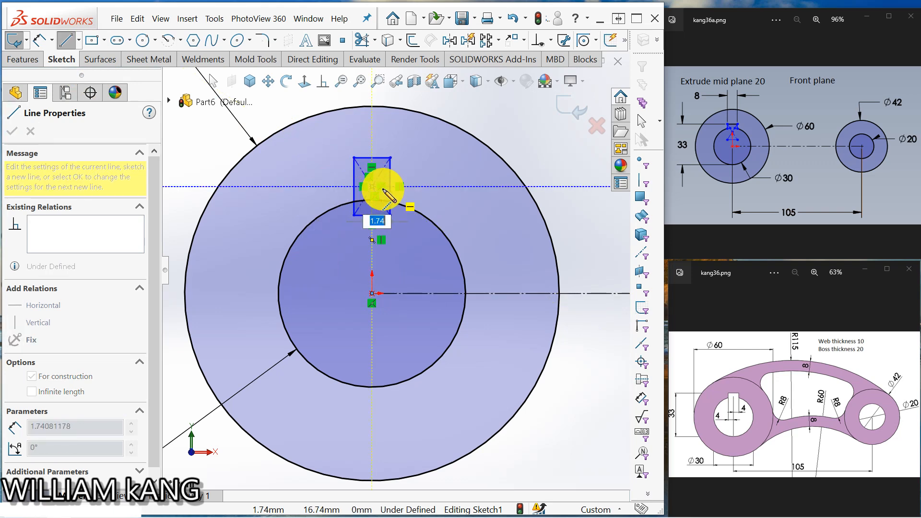
Dimension the keyway rectangle's top edge and set its width to 8 mm.
key("Escape")
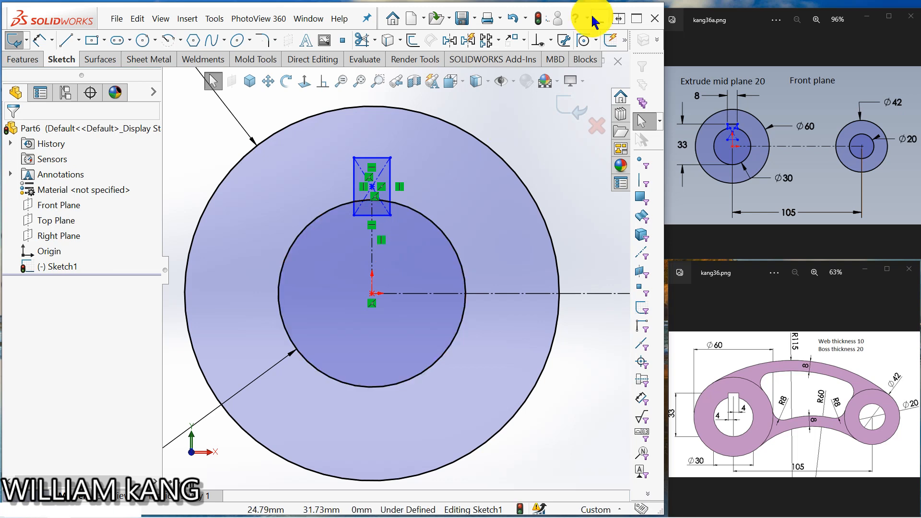
left_click(43, 42)
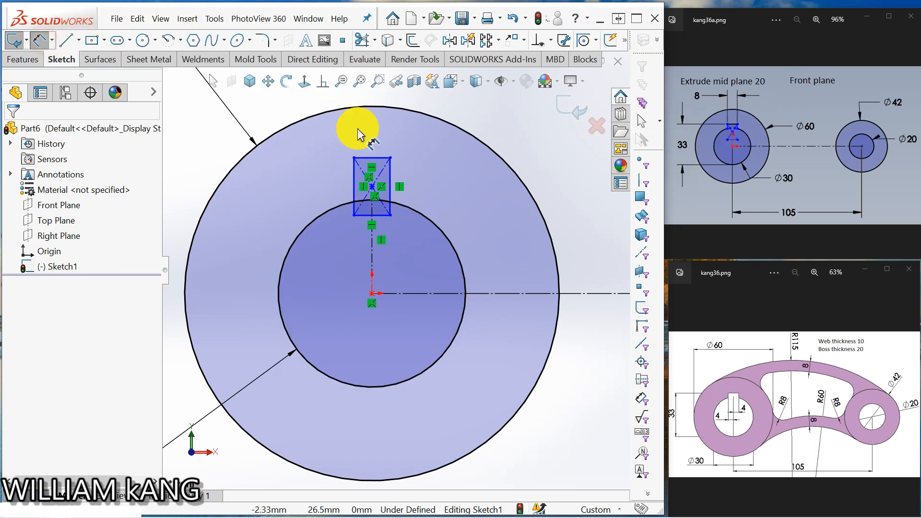
left_click(371, 160)
left_click(373, 142)
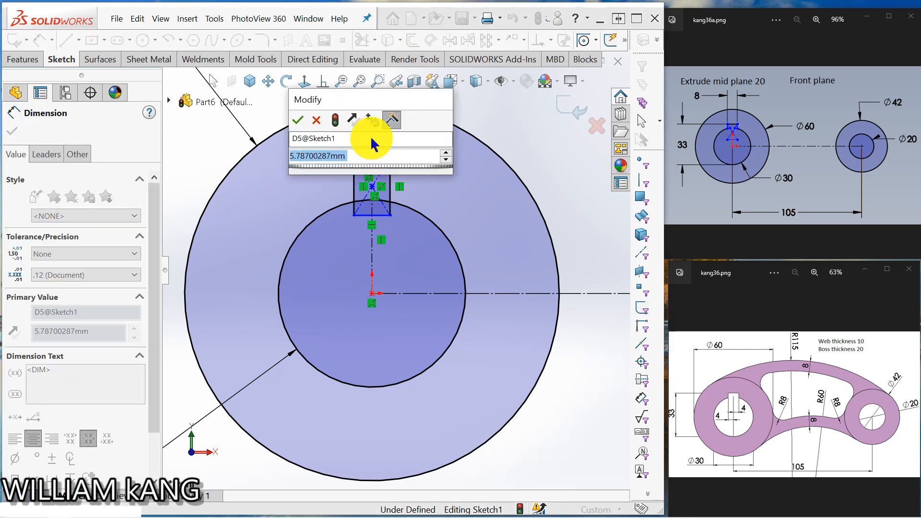
type("8")
key("Return")
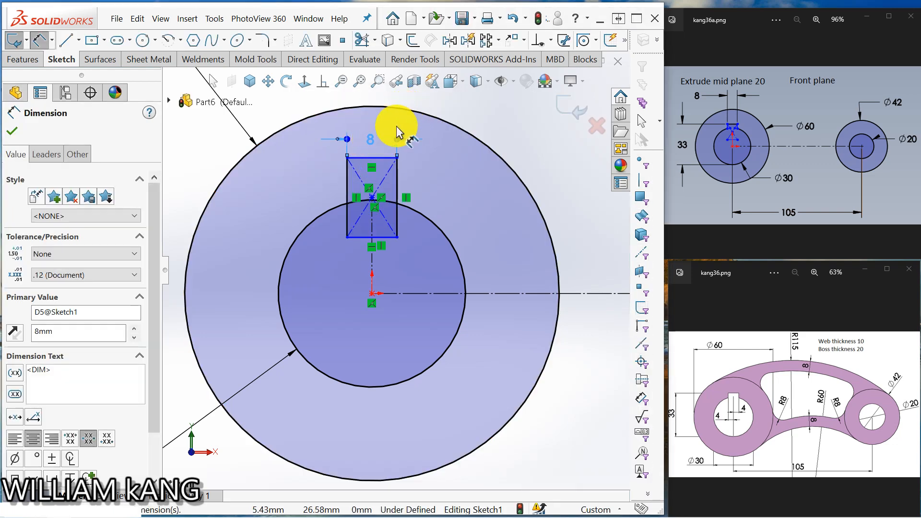
Add a vertical dimension between the keyway rectangle's top edge and the 30 mm circle.
left_click(370, 158)
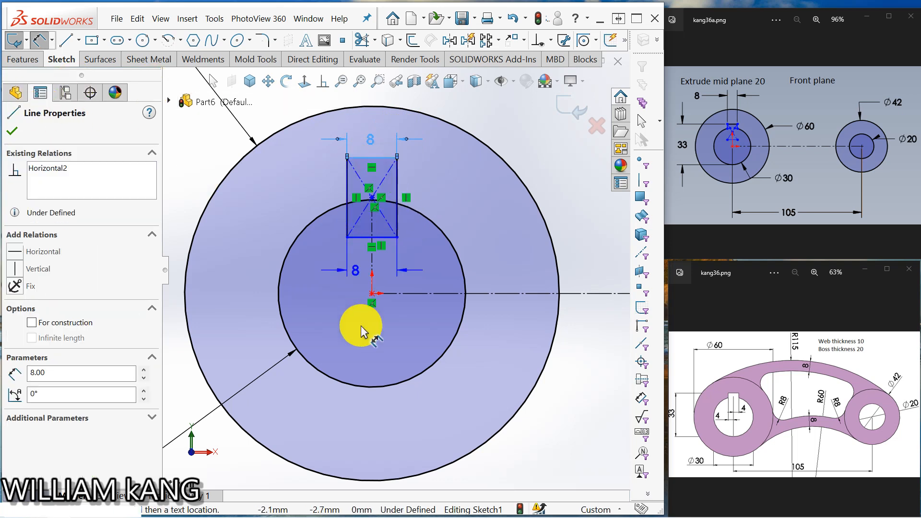
left_click(369, 386)
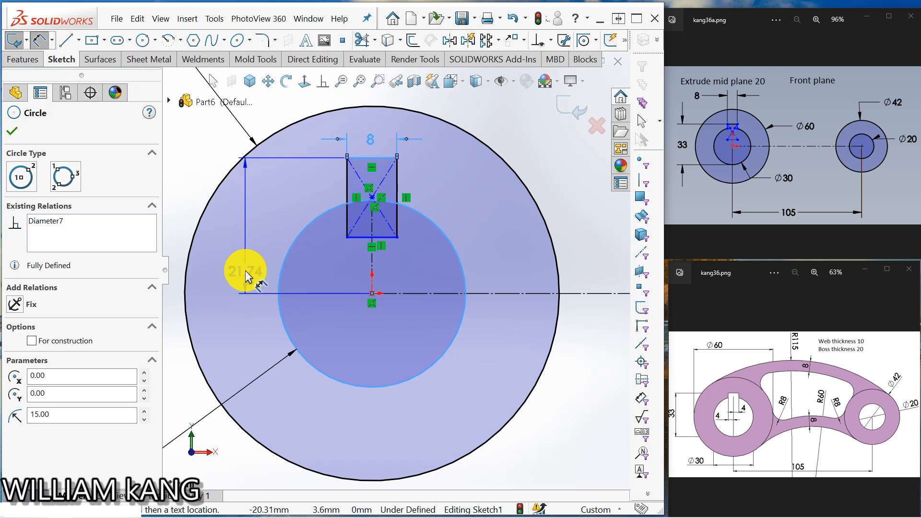
left_click(248, 247)
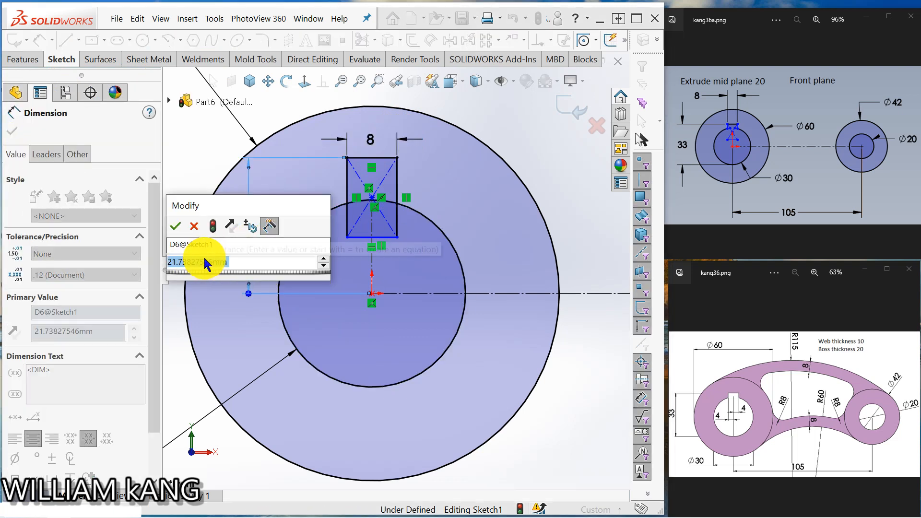
left_click(176, 233)
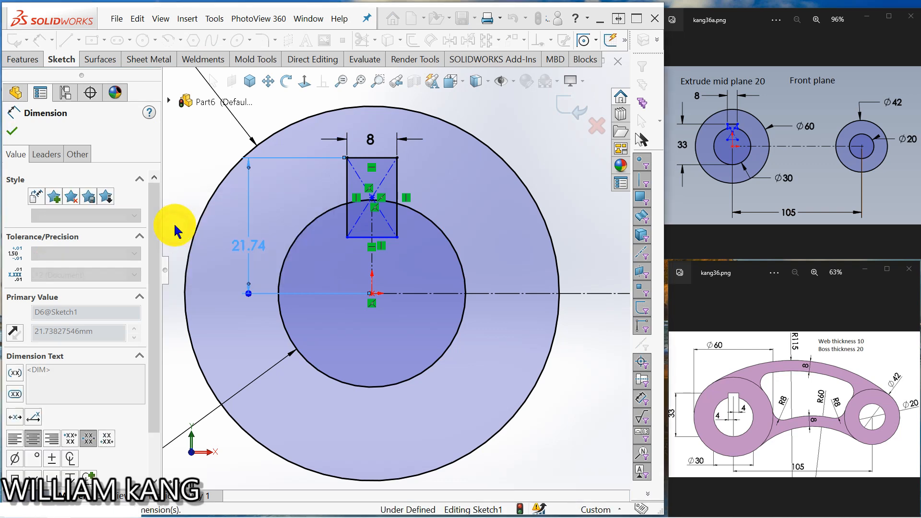
key("Escape")
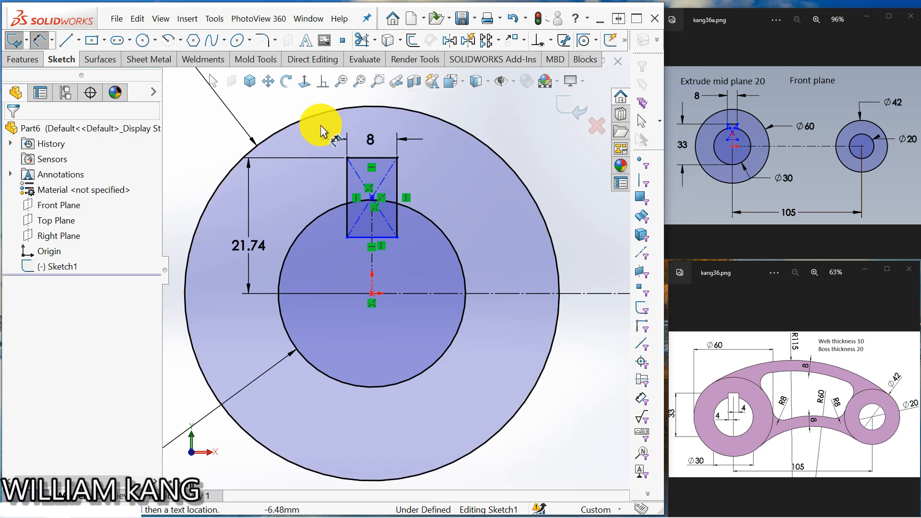
Set the first arc condition of the vertical keyway dimension to Max so it measures from the circle's far edge.
left_click(250, 241)
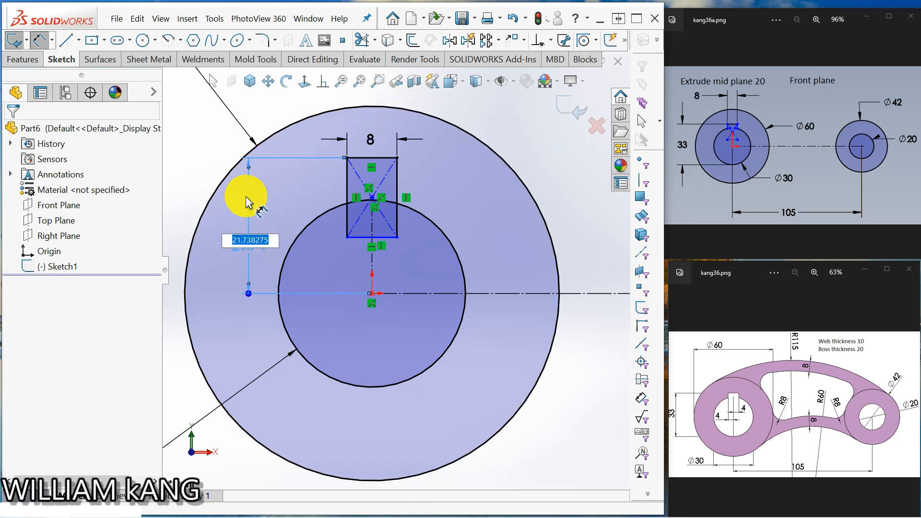
left_click(195, 139)
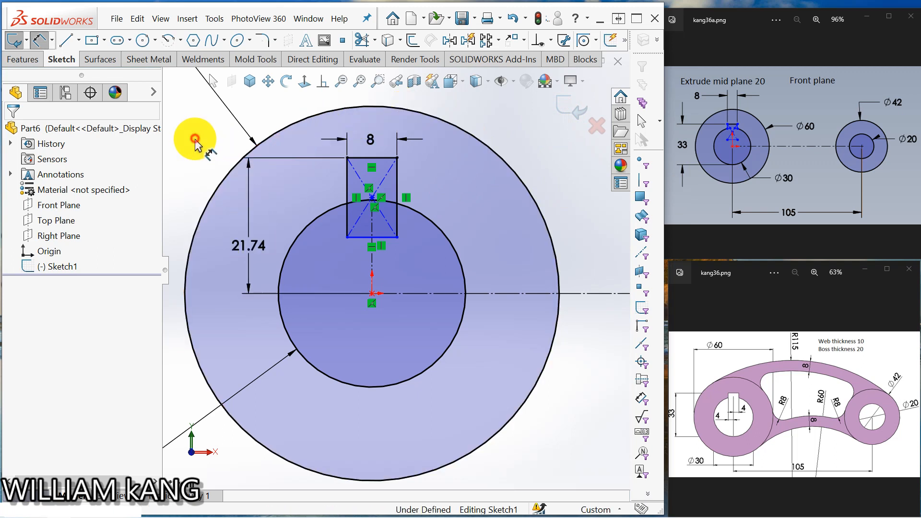
left_click(249, 290)
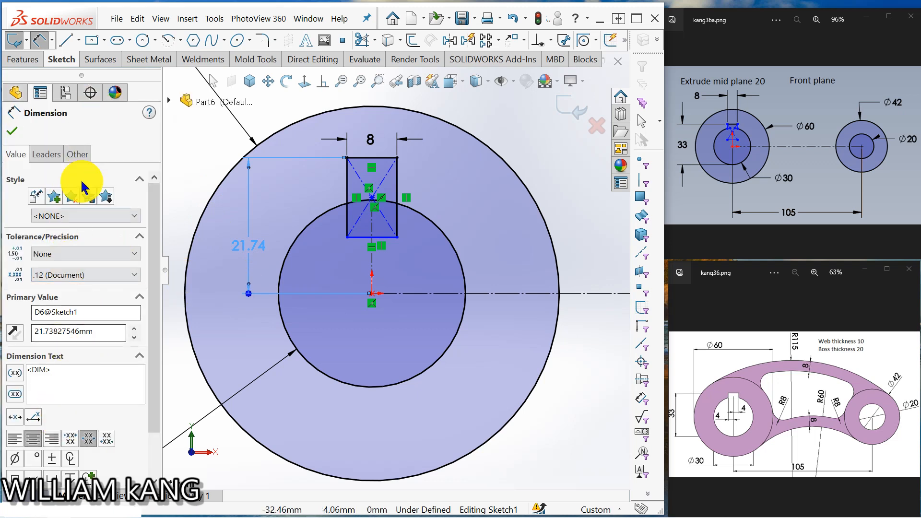
left_click(49, 151)
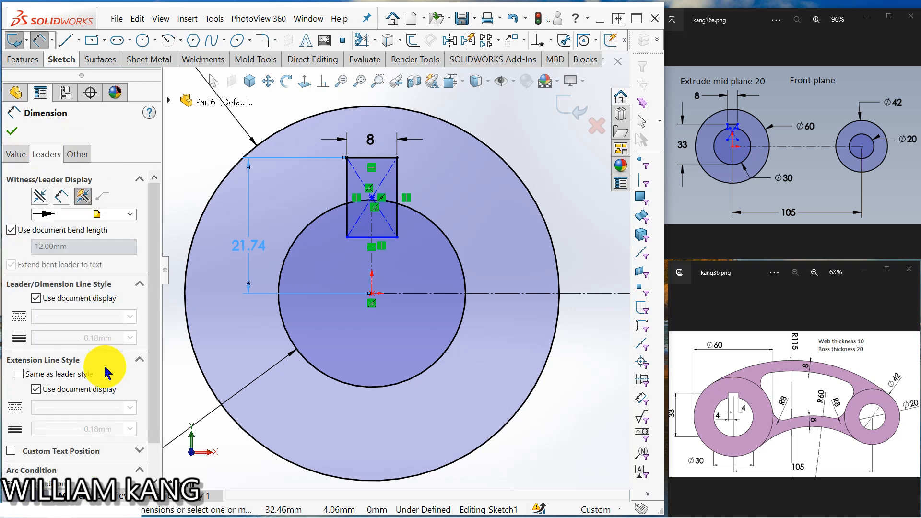
scroll(103, 364, "down", 2)
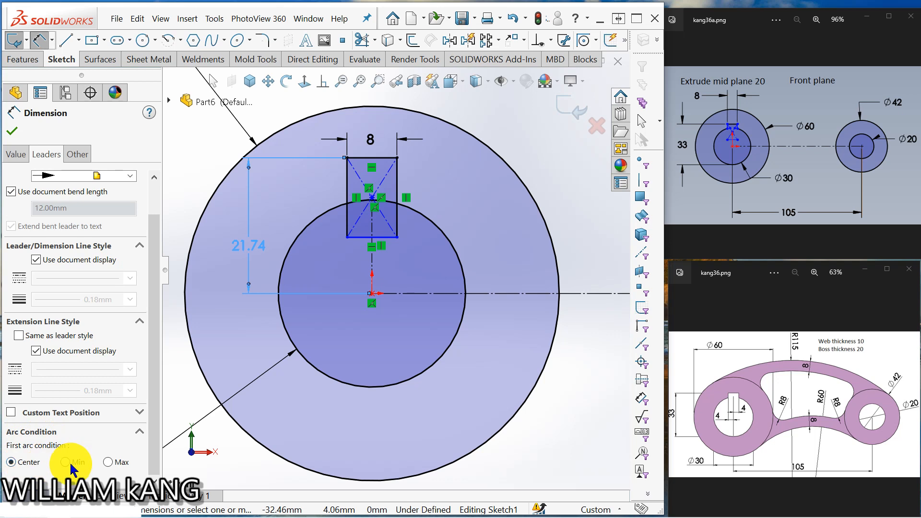
left_click(108, 462)
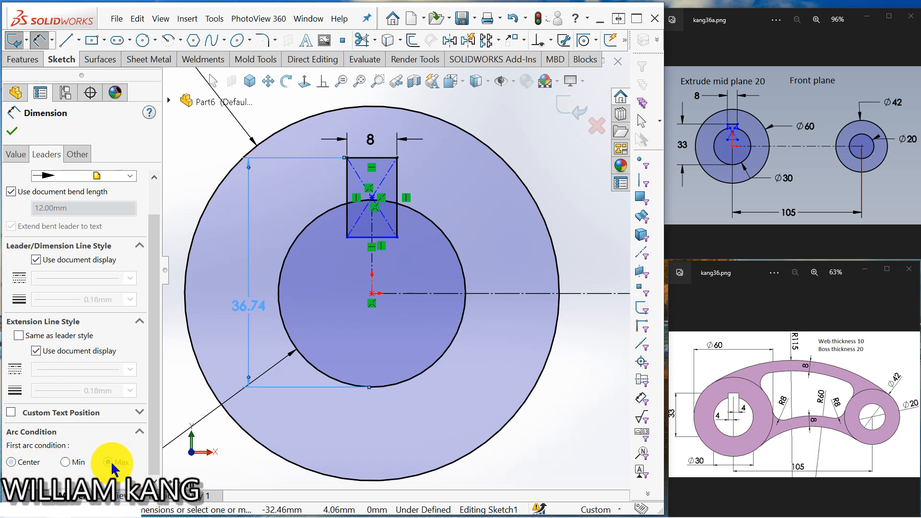
left_click(16, 133)
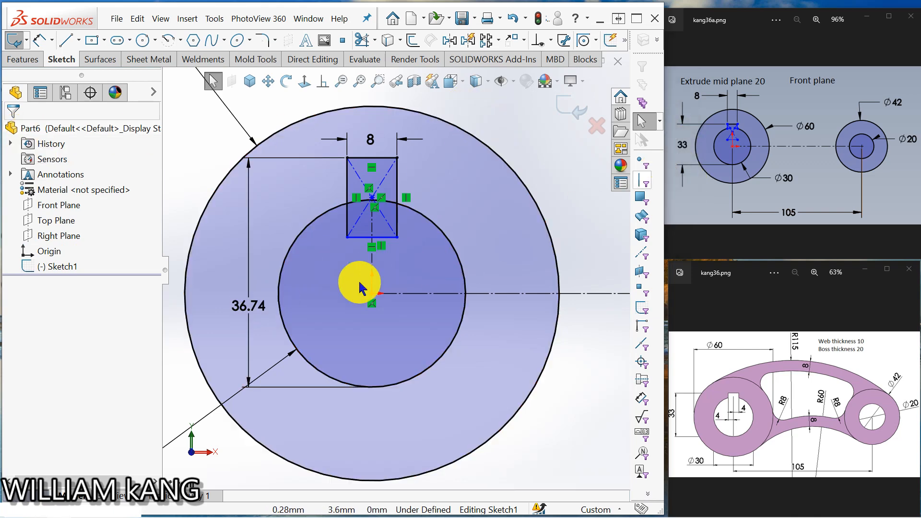
Set the vertical dimension from the circle's lowest point to the keyway's top edge to 33 mm.
double_click(249, 306)
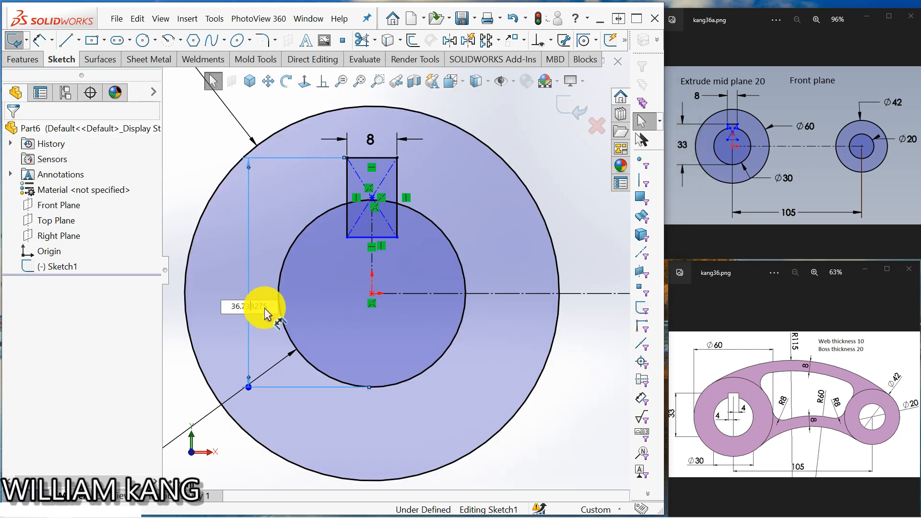
type("33")
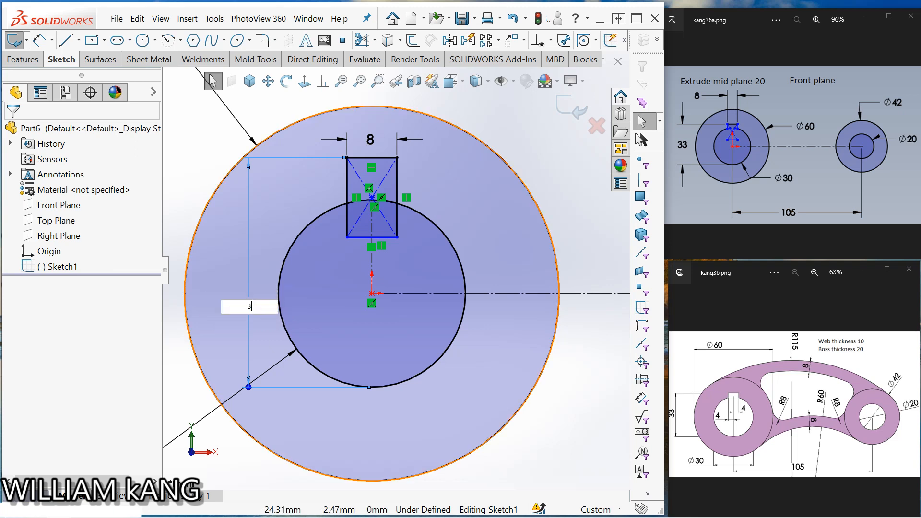
key("Return")
left_click(211, 173)
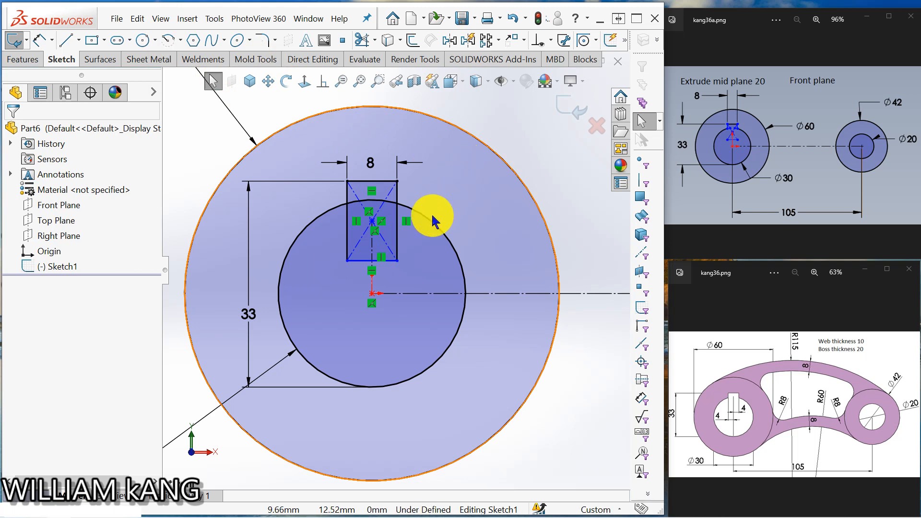
Convert both vertical sides of the keyway rectangle to construction geometry.
left_click(398, 222)
key("Escape")
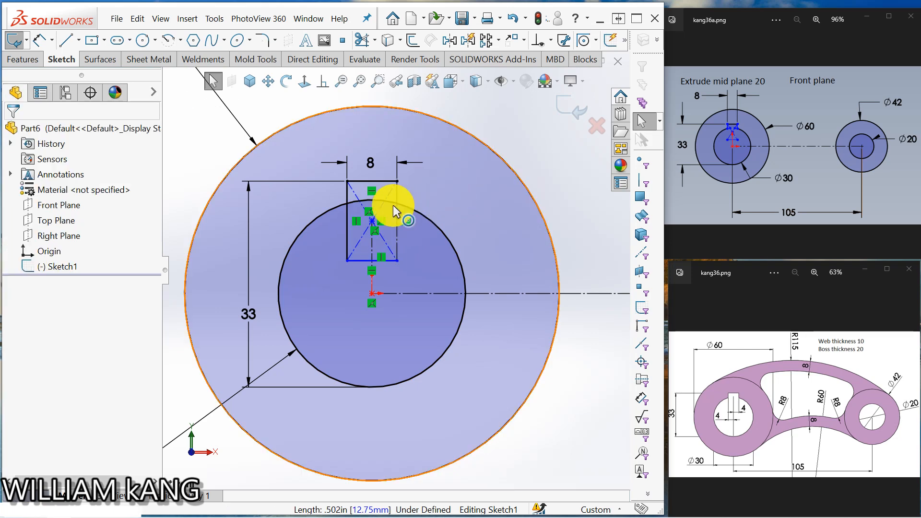
left_click(347, 217)
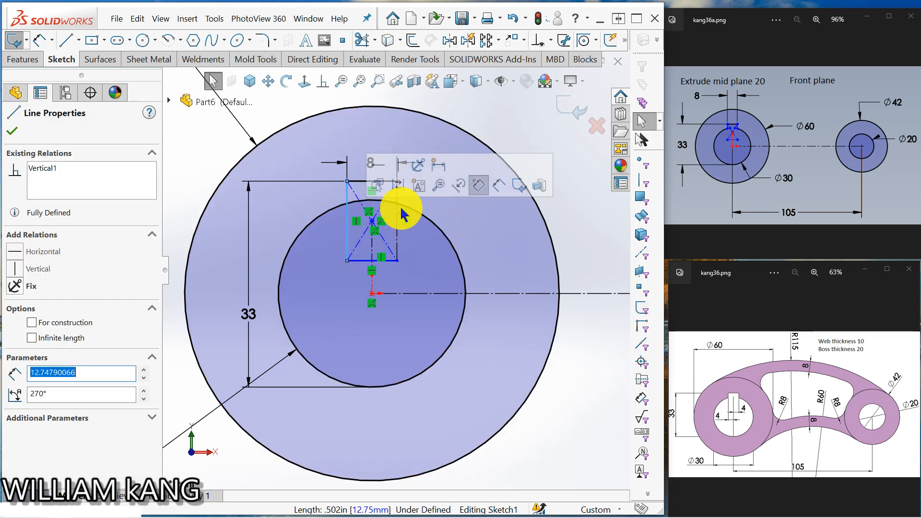
left_click(399, 184)
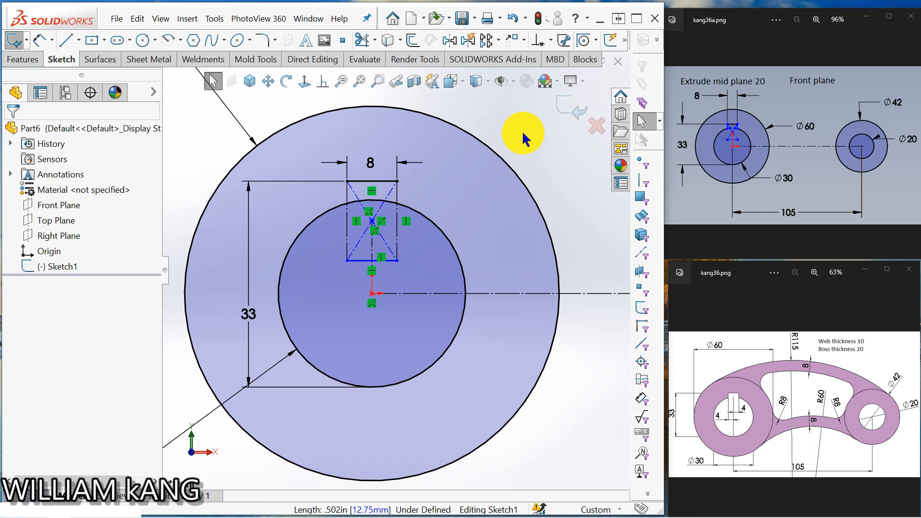
Draw a vertical line about 3.5 mm long from the keyway's upper-left corner down to the 30 mm circle.
left_click(64, 46)
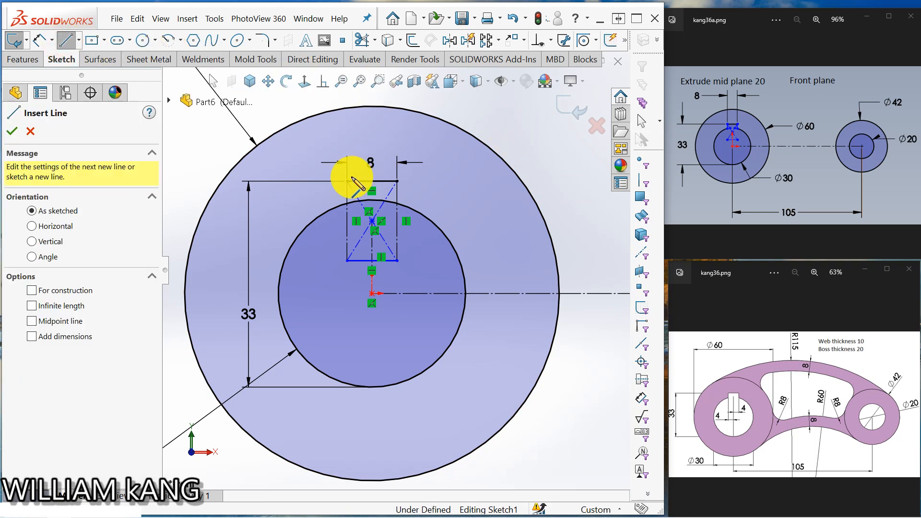
left_click(347, 181)
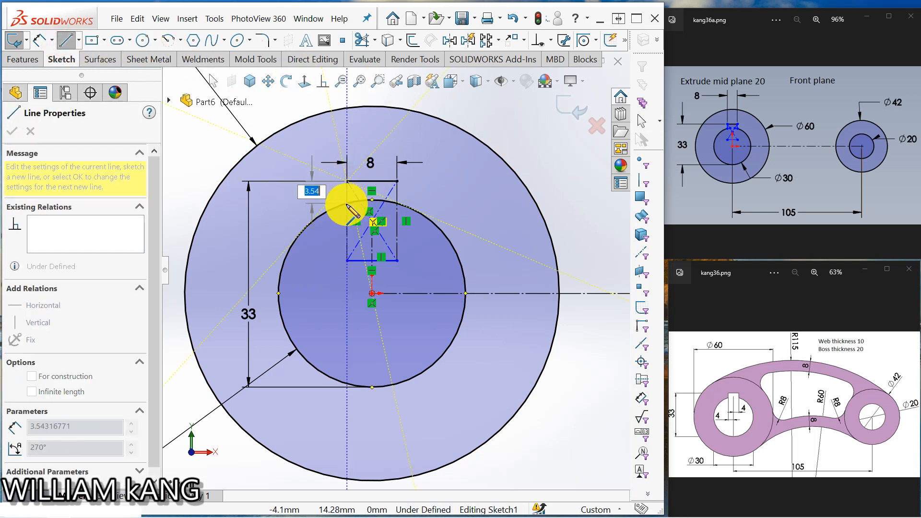
left_click(346, 203)
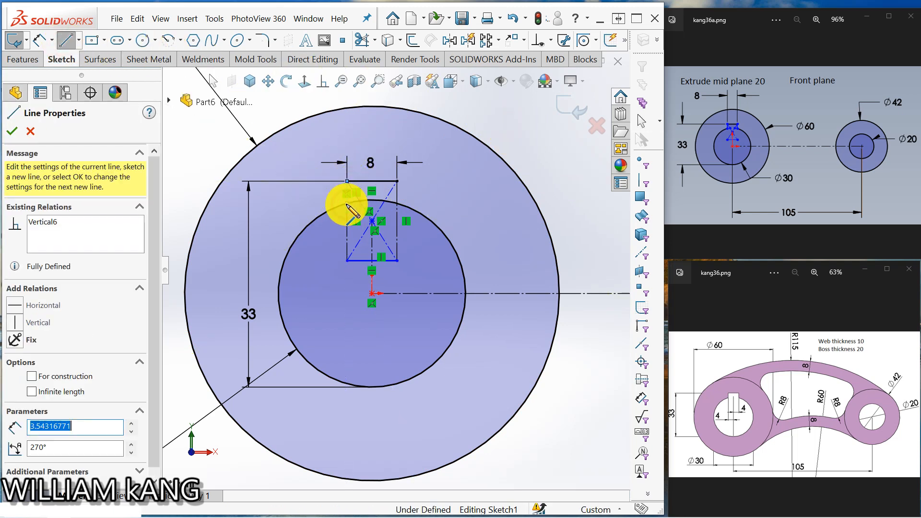
left_click(68, 41)
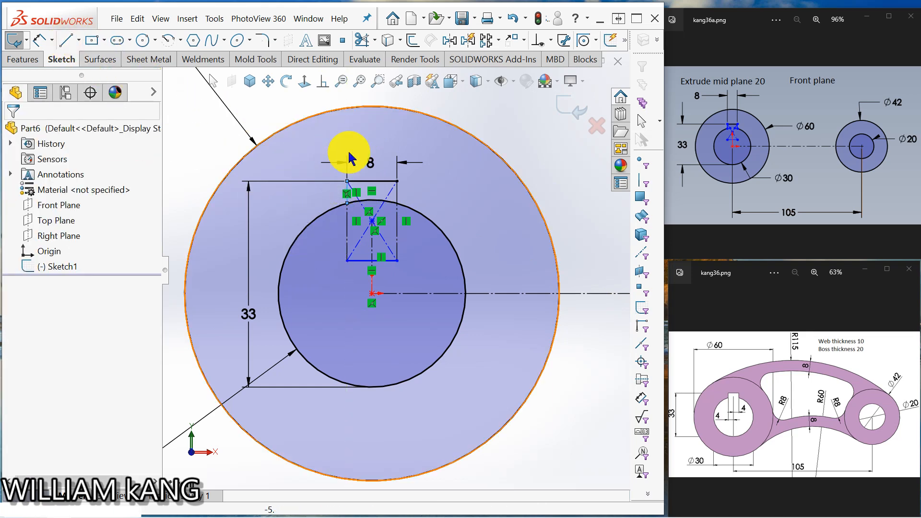
Draw a vertical line from the keyway's upper-right corner down to the 30 mm circle.
left_click(398, 181)
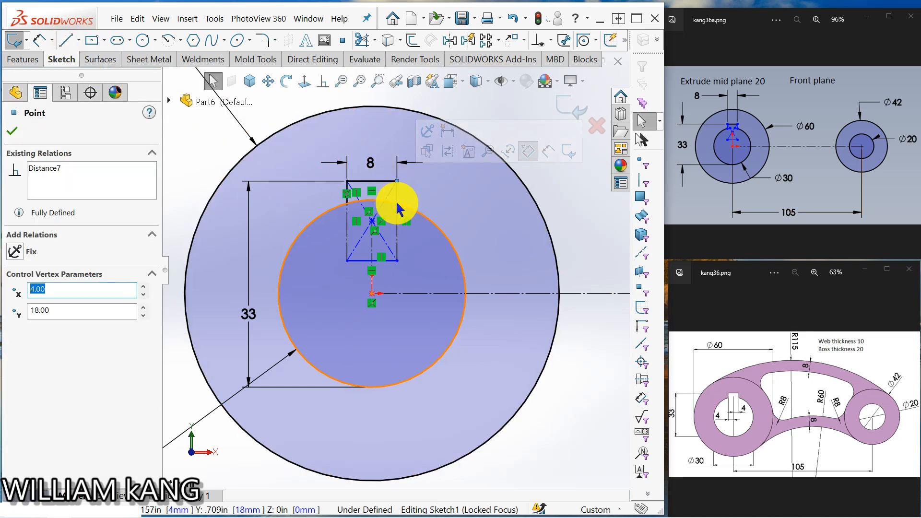
left_click(398, 206)
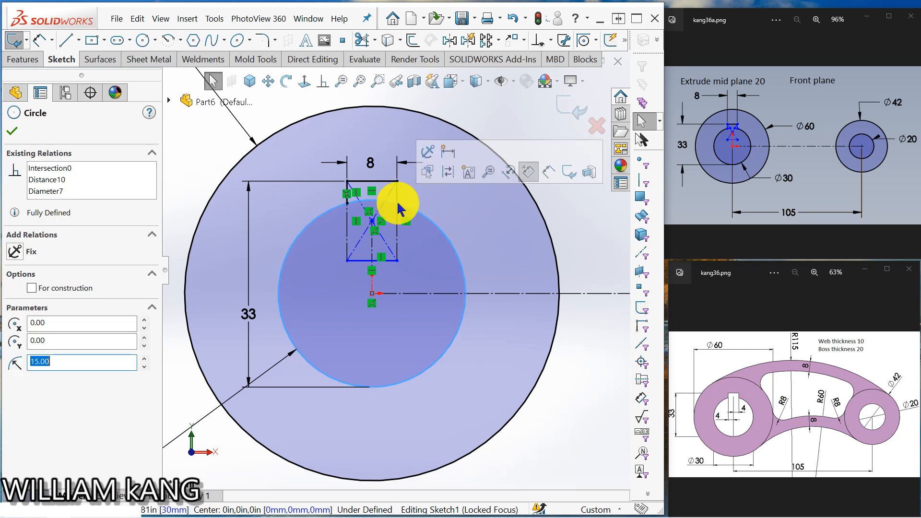
scroll(386, 221, "up", 2)
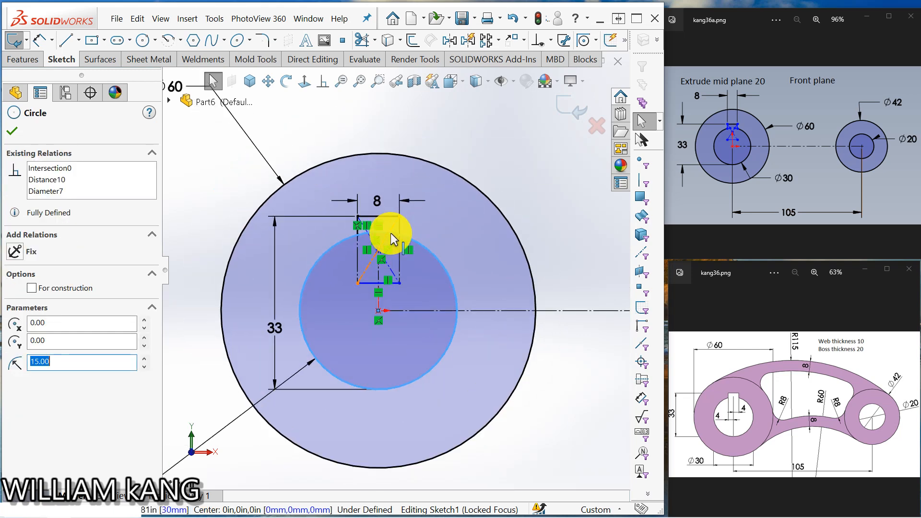
scroll(391, 238, "down", 4)
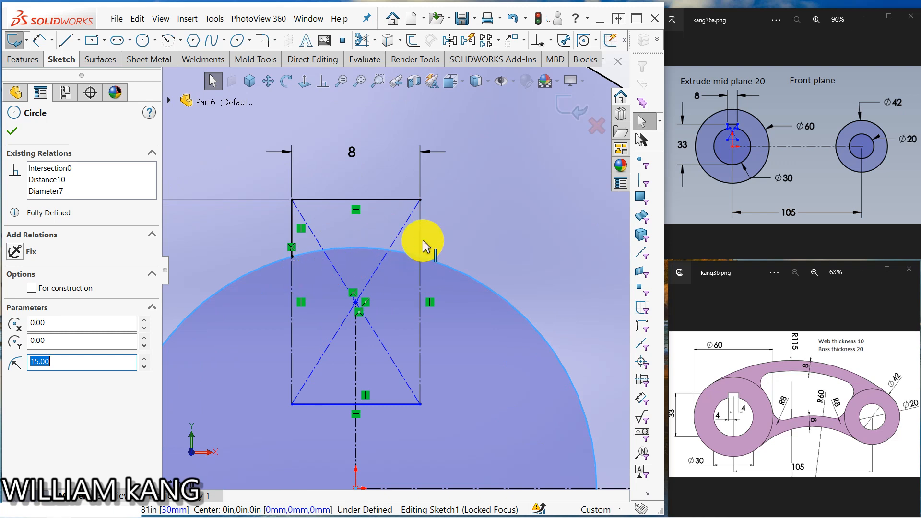
left_click(67, 40)
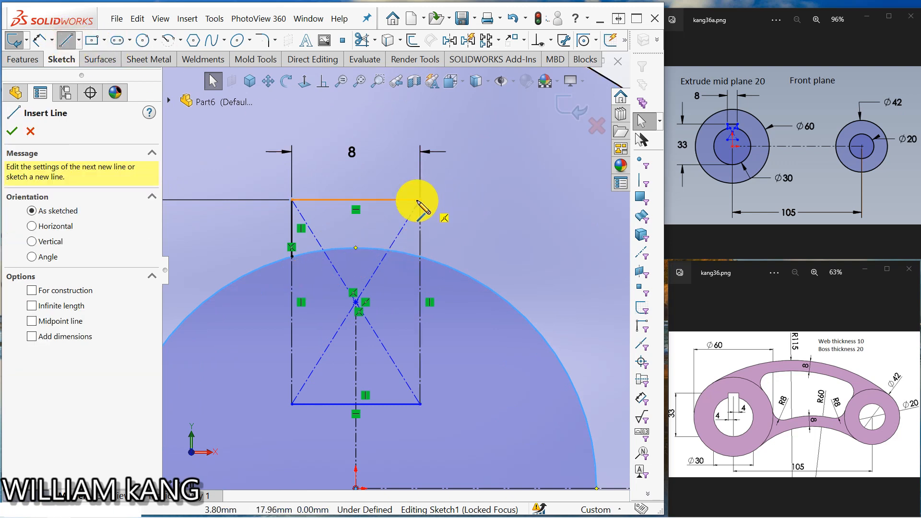
left_click(420, 200)
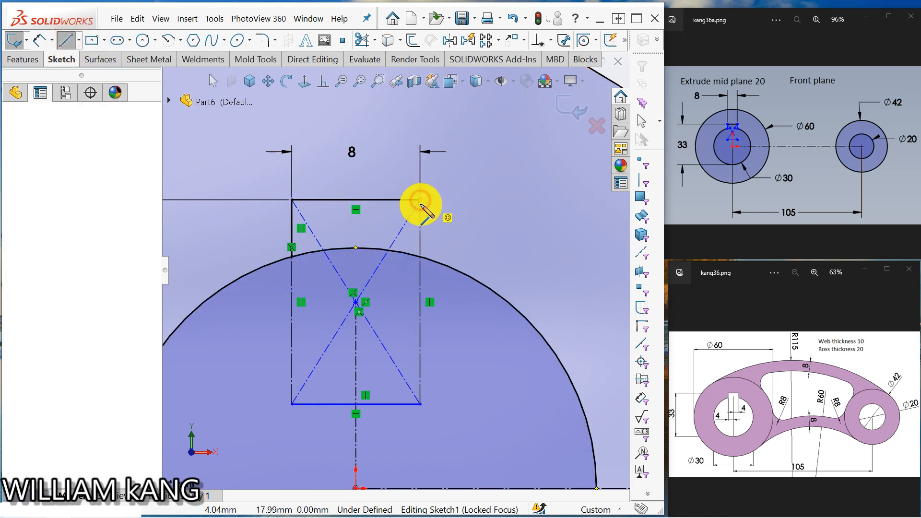
left_click(421, 258)
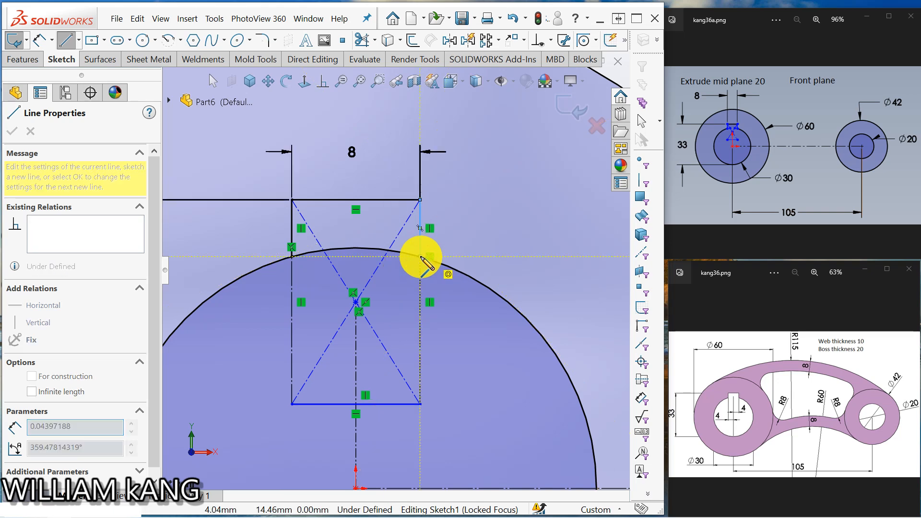
key("Escape")
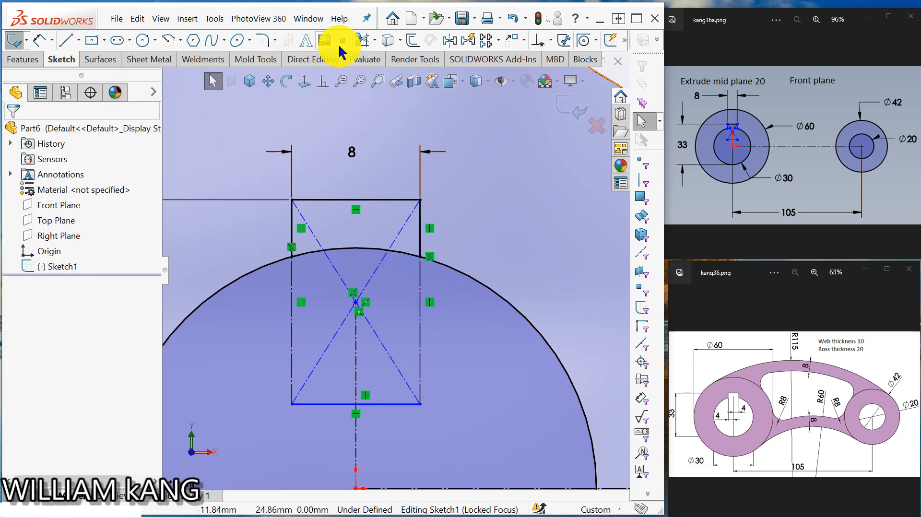
Trim away the arc of the 30 mm circle between the keyway's two vertical sides.
left_click(362, 40)
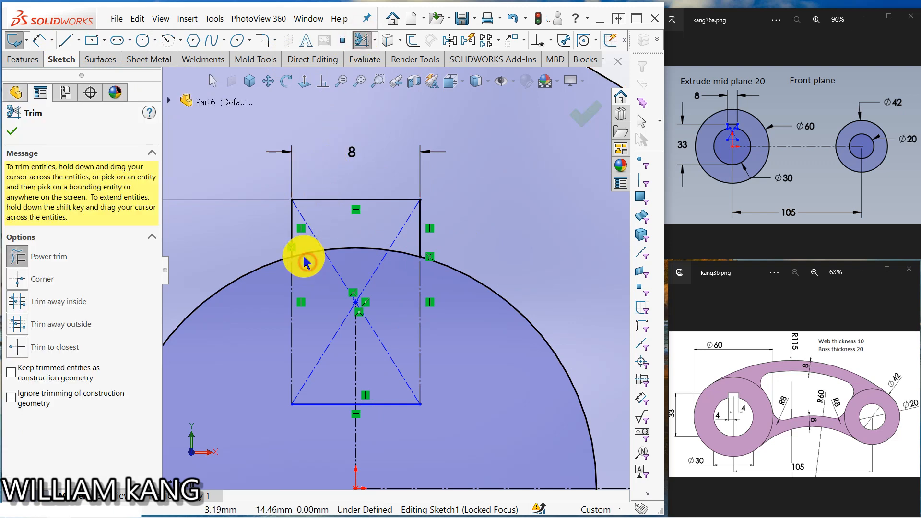
mouse_move(305, 258)
left_mouse_down()
mouse_move(304, 249)
mouse_move(350, 247)
mouse_move(401, 265)
mouse_move(408, 251)
left_mouse_up()
scroll(353, 272, "down", 2)
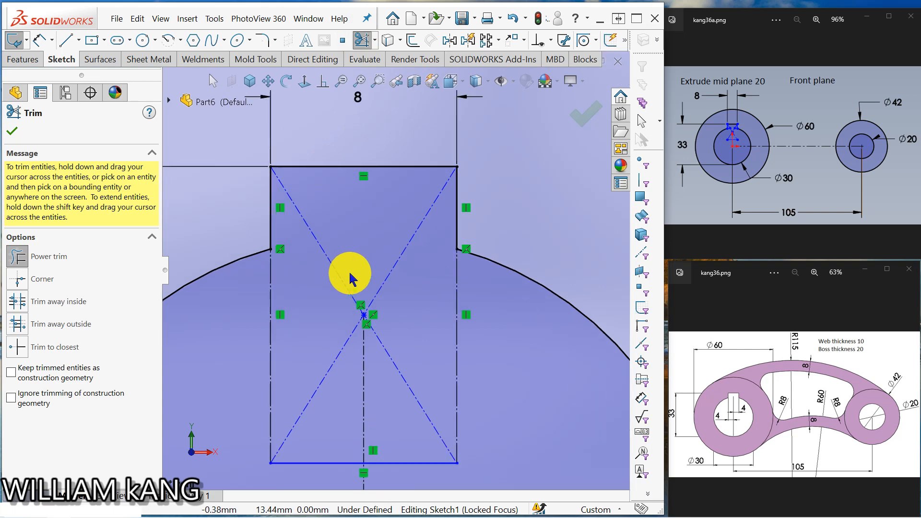
scroll(352, 279, "up", 3)
key("Escape")
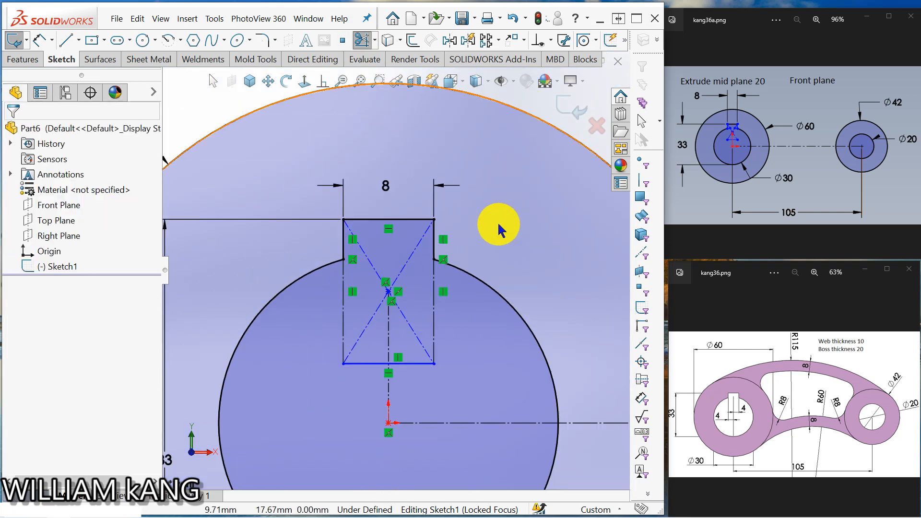
scroll(499, 230, "up", 5)
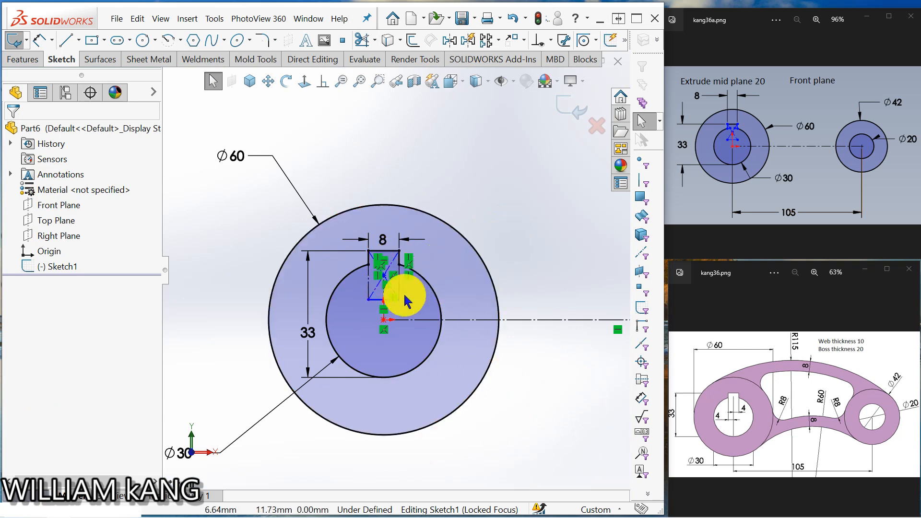
Convert the lower horizontal edge of the keyway rectangle to construction geometry.
scroll(398, 322, "down", 2)
scroll(398, 322, "down", 2)
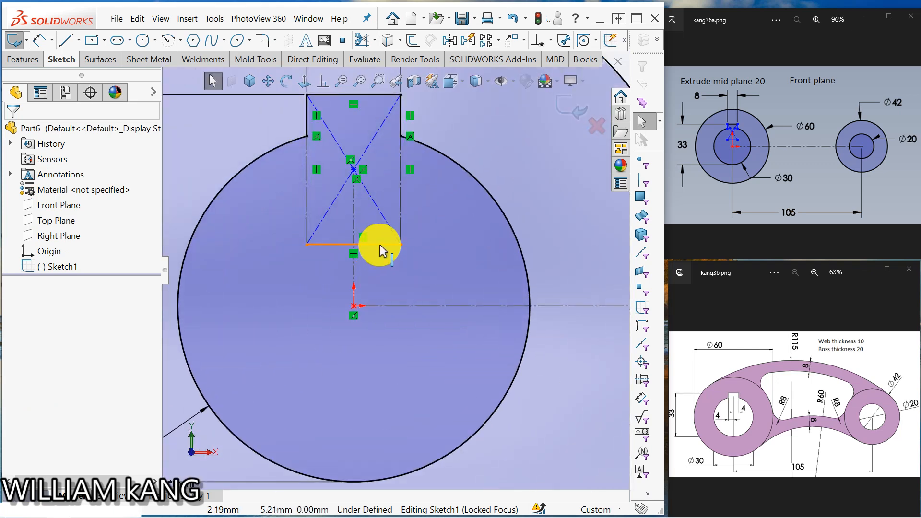
left_click(381, 250)
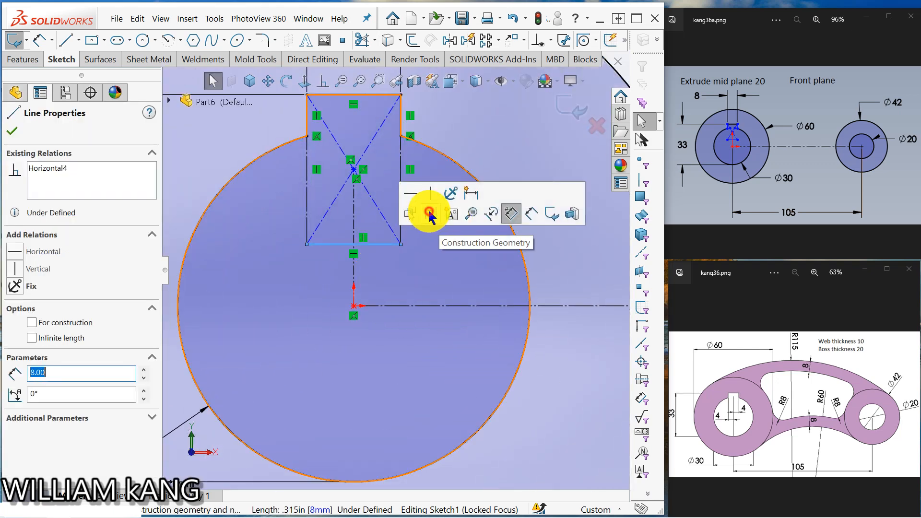
left_click(430, 214)
scroll(429, 238, "up", 2)
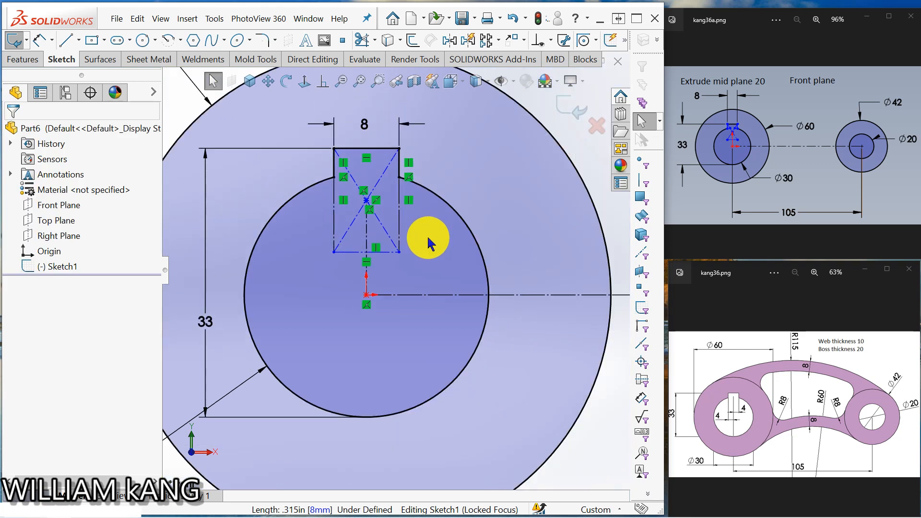
Draw a vertical centerline from the keyway rectangle's centre up to the midpoint of its top edge.
left_click(480, 191)
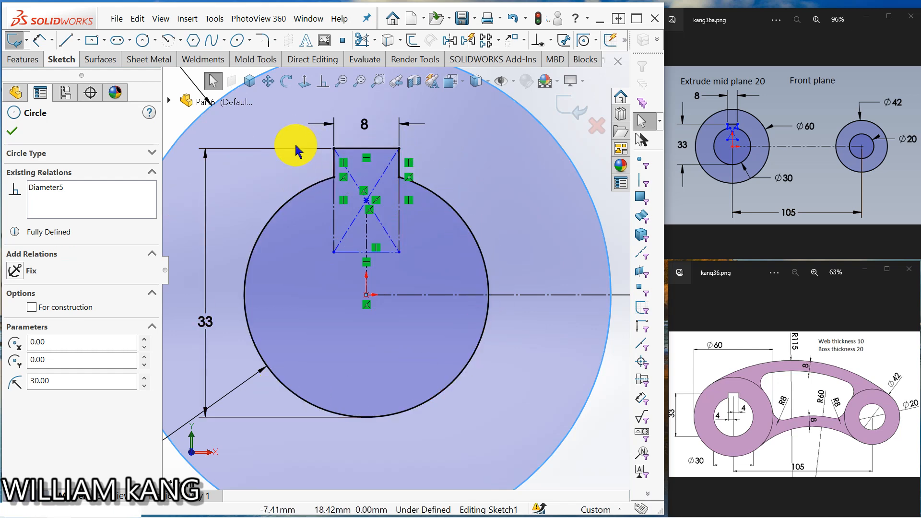
scroll(344, 288, "up", 3)
scroll(343, 289, "down", 5)
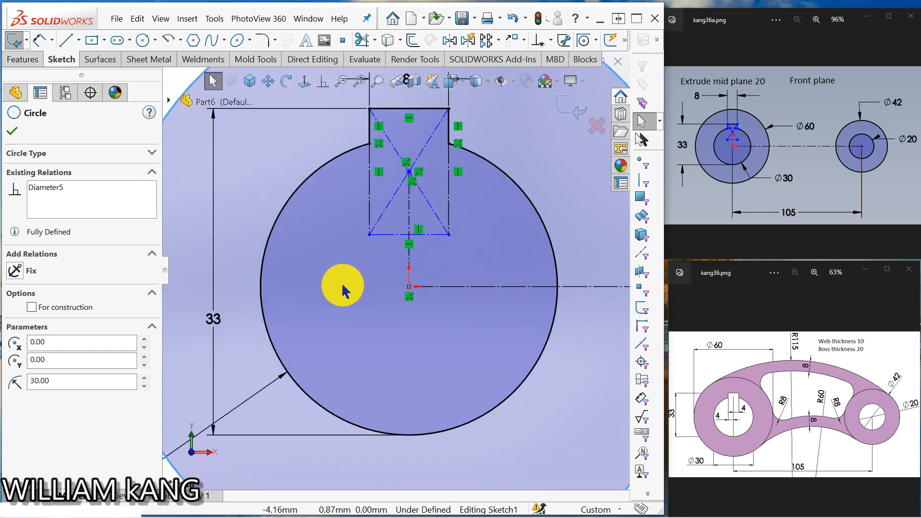
scroll(344, 288, "up", 3)
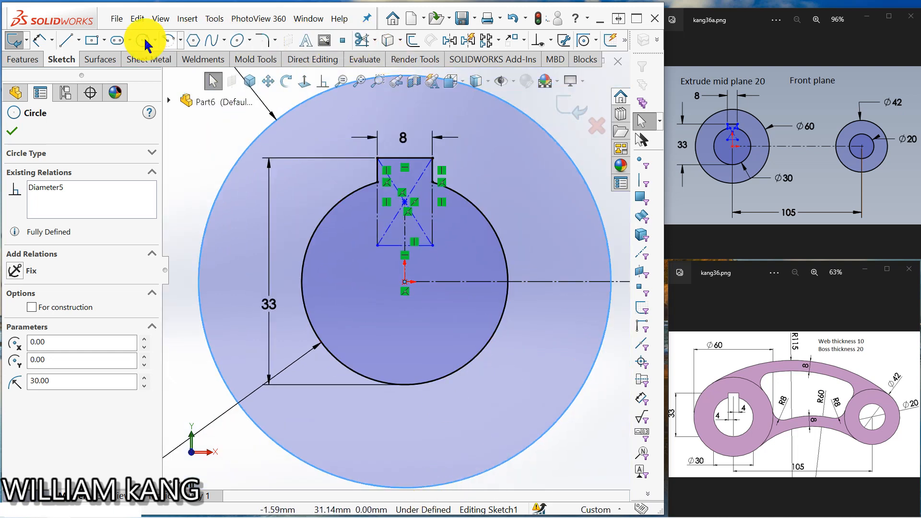
left_click(80, 42)
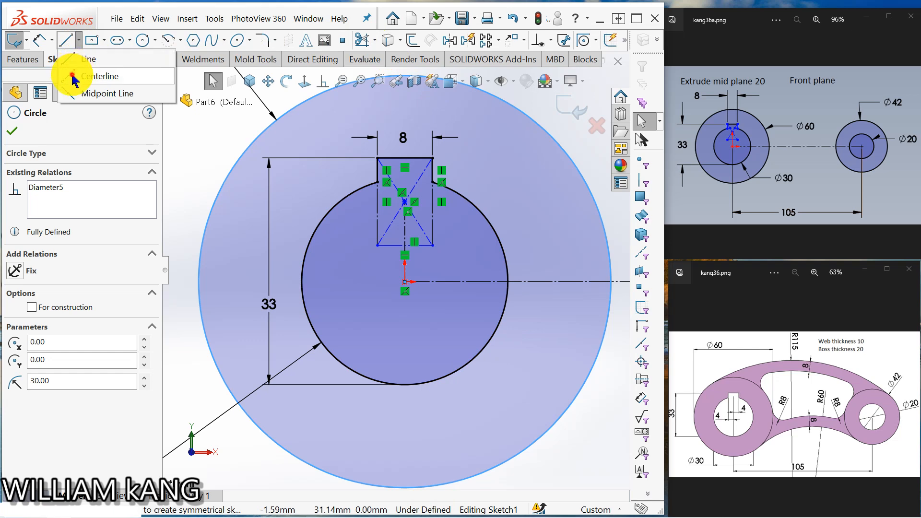
left_click(72, 78)
left_click_drag(404, 202, 405, 158)
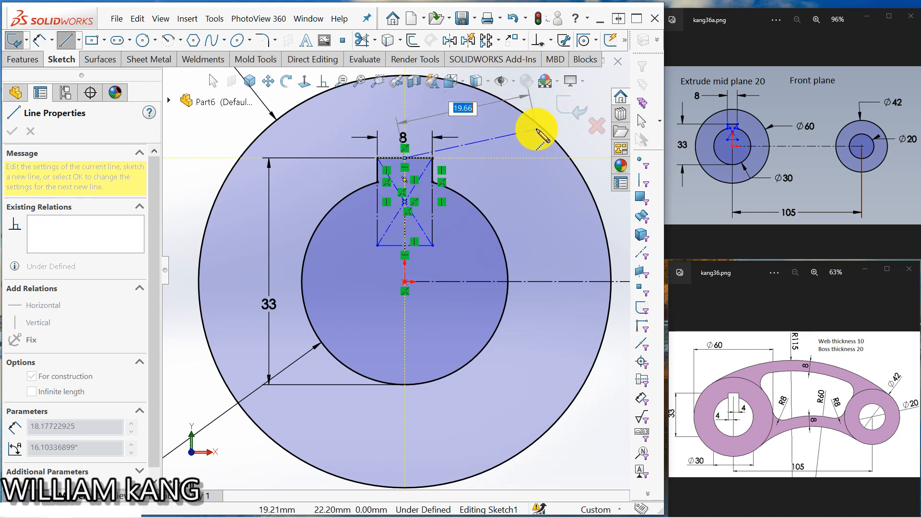
key("Escape")
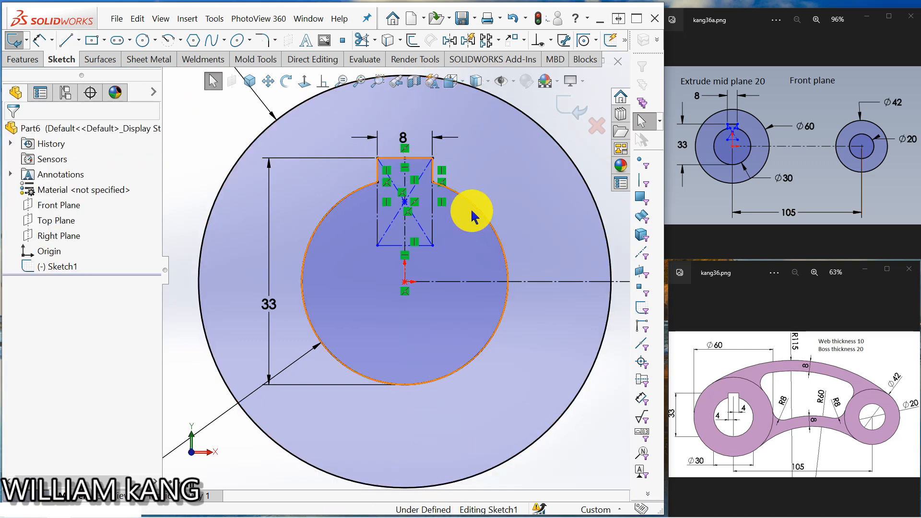
Dimension the horizontal centerline between the two boss centres and set it to 105 mm.
left_click(505, 257)
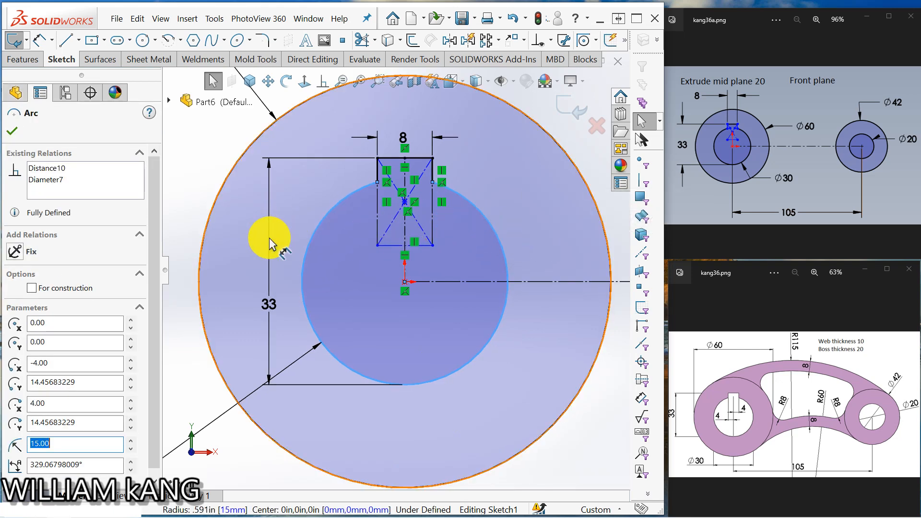
key("Escape")
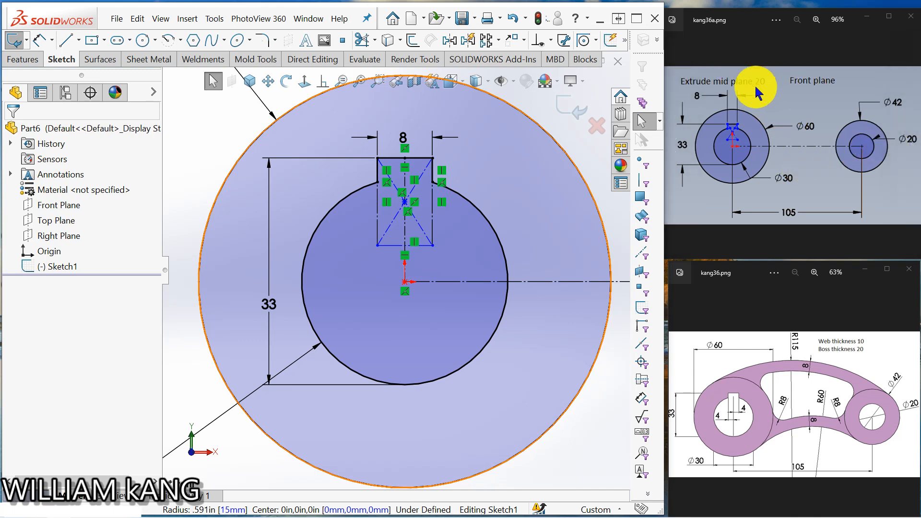
scroll(367, 221, "up", 5)
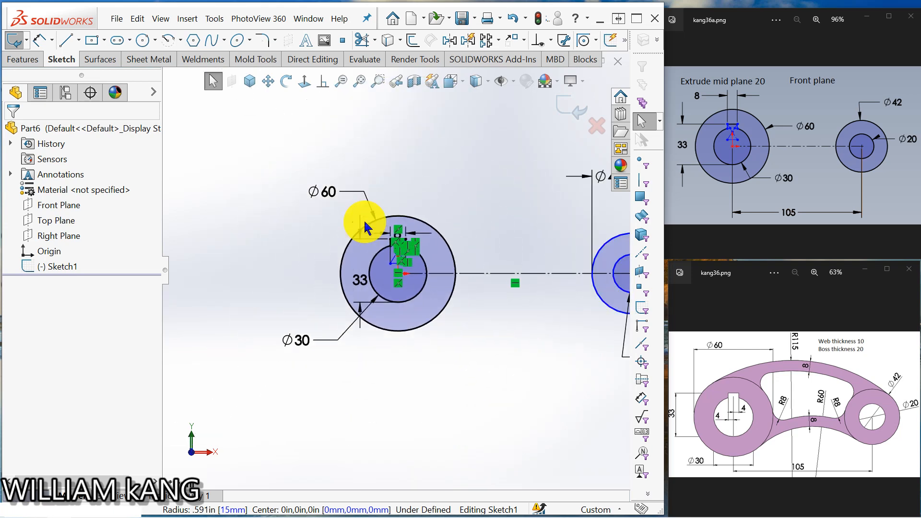
scroll(366, 226, "up", 3)
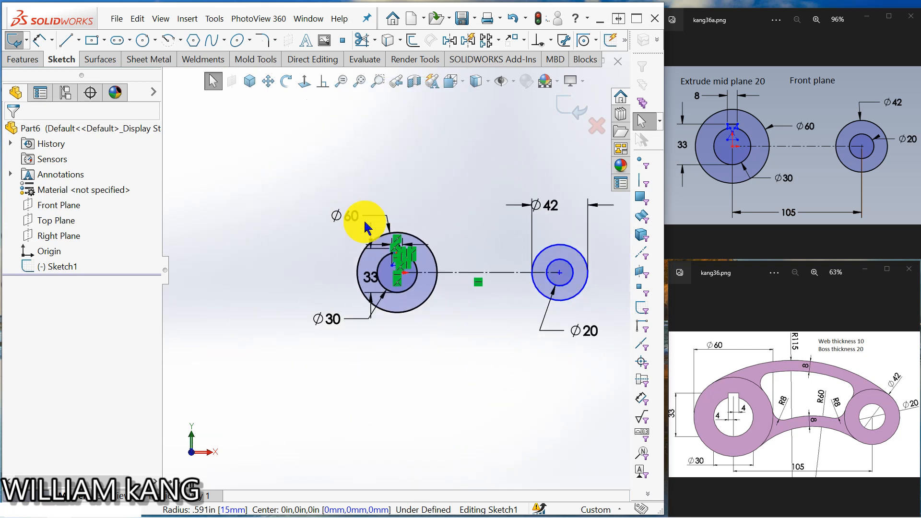
left_click(40, 39)
left_click(461, 273)
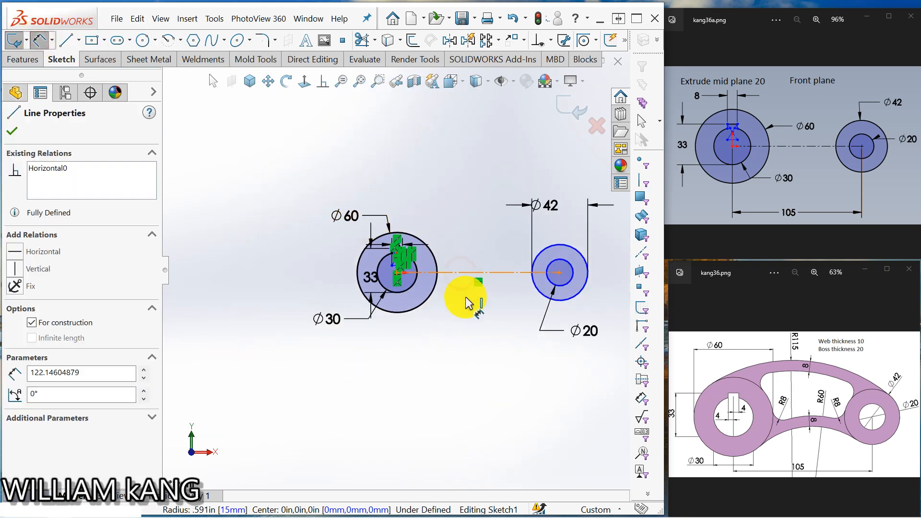
left_click(471, 319)
type("1")
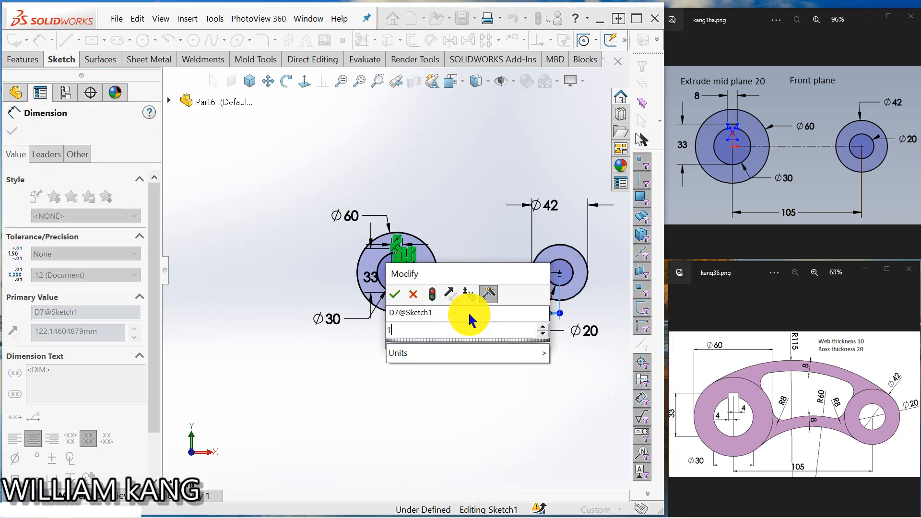
type("05")
key("Return")
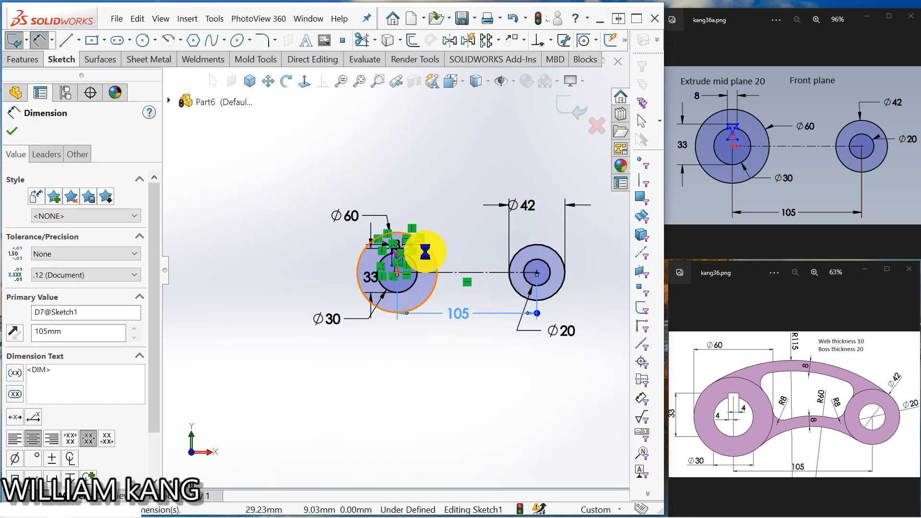
left_click(397, 397)
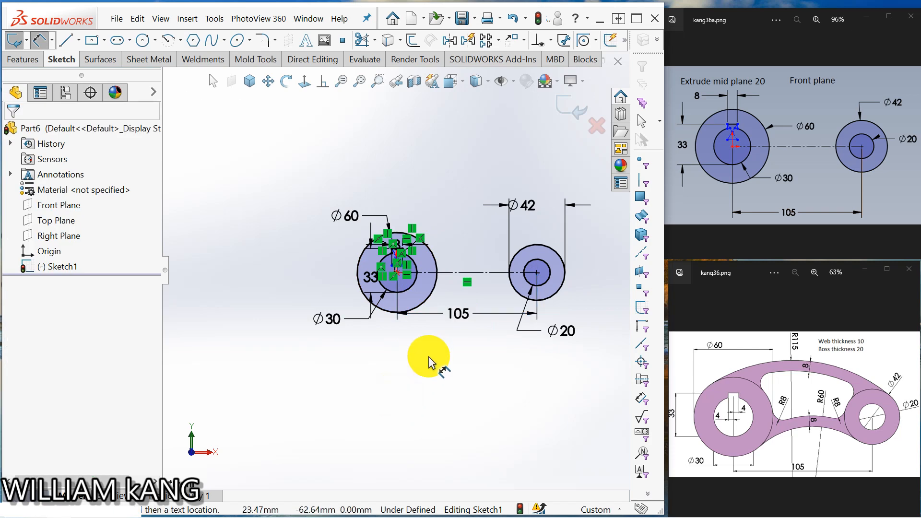
Extrude the sketch of both bosses and the keyway as a Mid Plane boss with a depth of 20 mm.
scroll(429, 364, "down", 2)
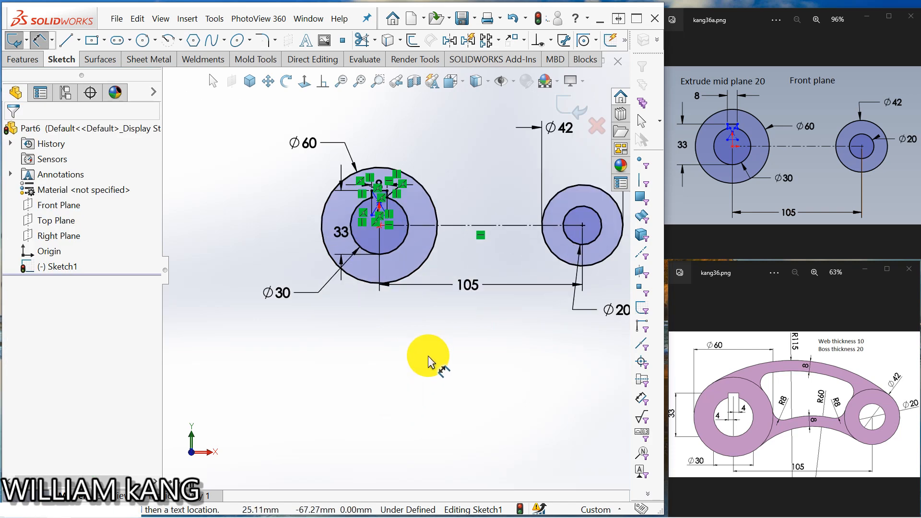
scroll(427, 268, "down", 3)
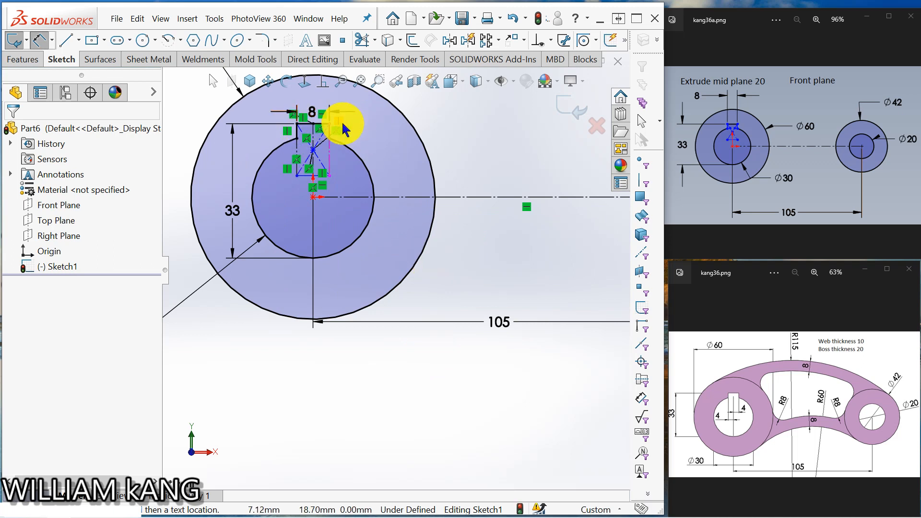
scroll(421, 215, "up", 5)
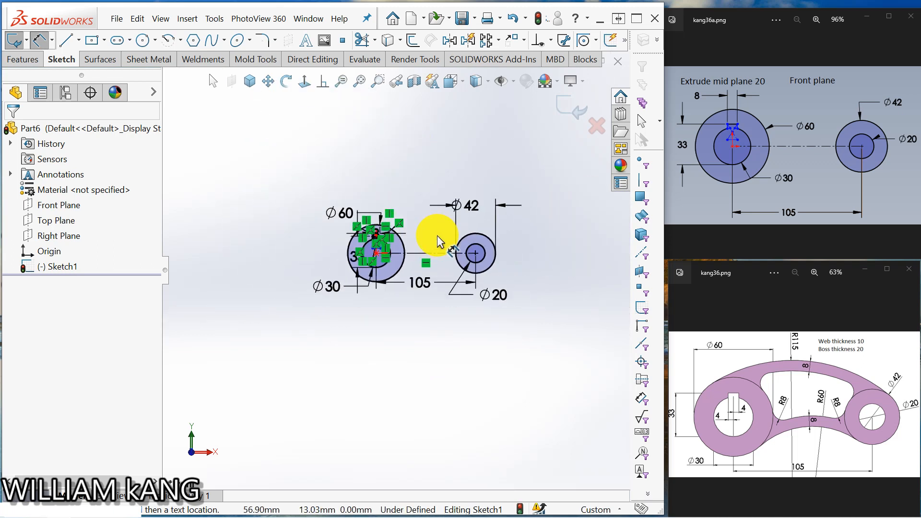
left_click(24, 59)
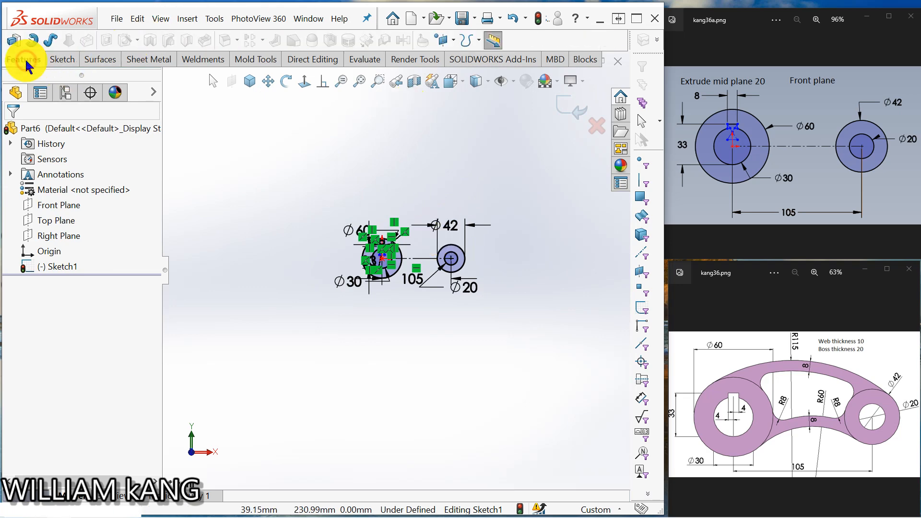
left_click(14, 41)
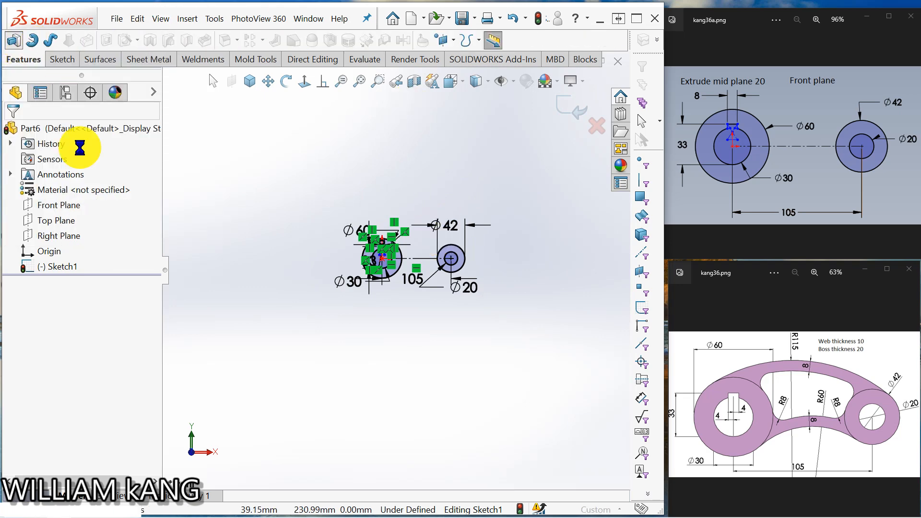
left_click(145, 207)
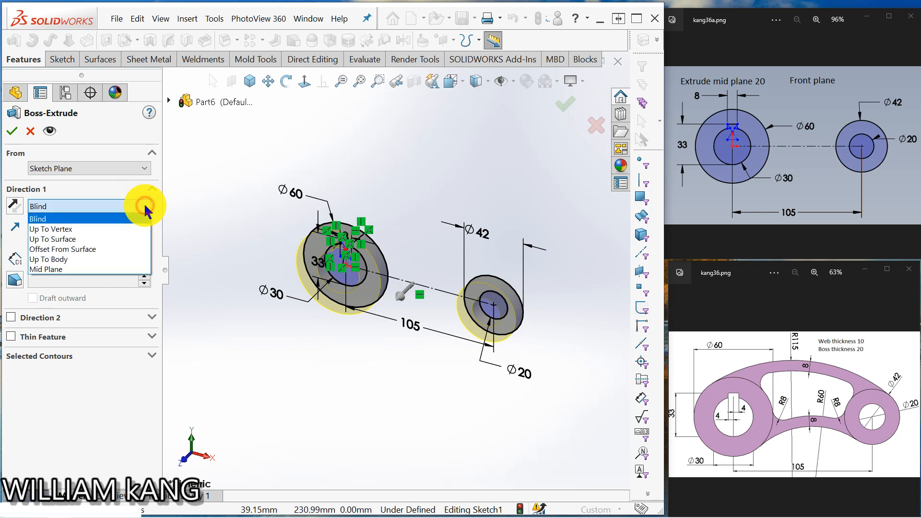
left_click(96, 269)
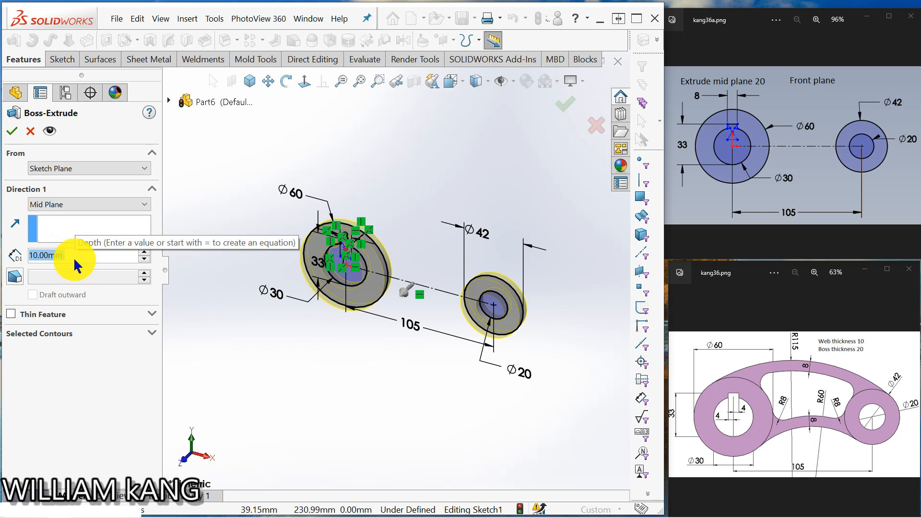
type("20")
key("Return")
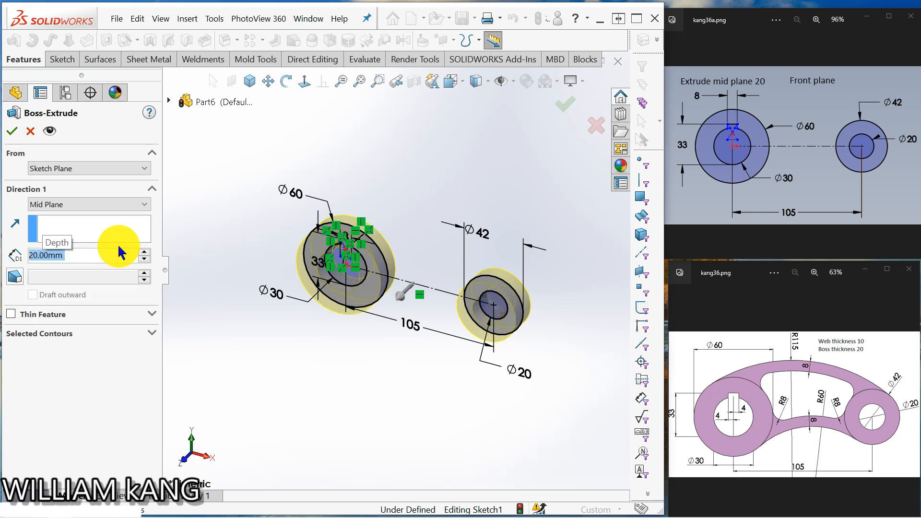
left_click(12, 131)
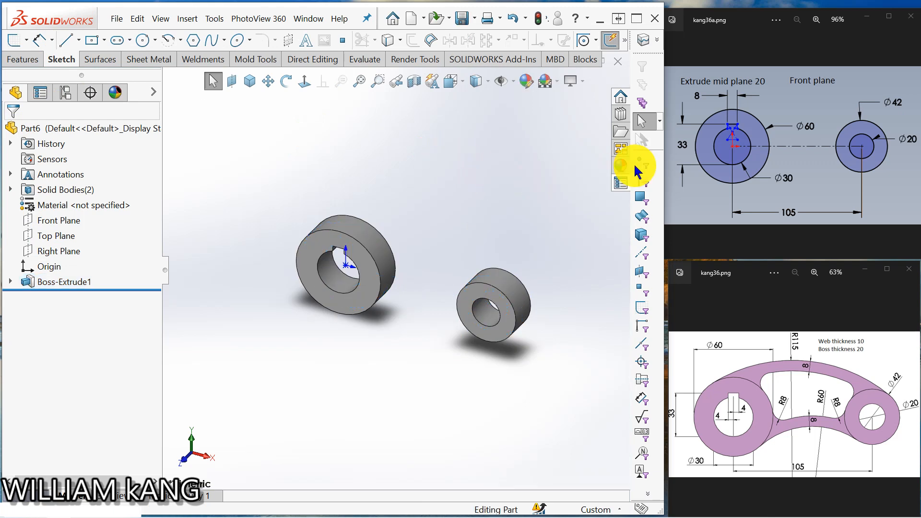
Bring up the reference image kang36b.png and start a new sketch on the Front Plane, viewed normal to it.
left_click(912, 151)
left_click(911, 151)
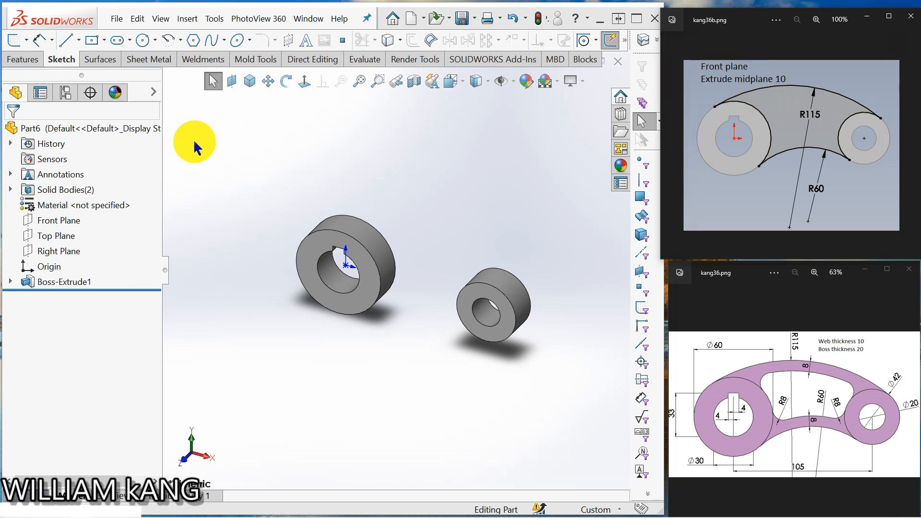
left_click(53, 220)
left_click(54, 206)
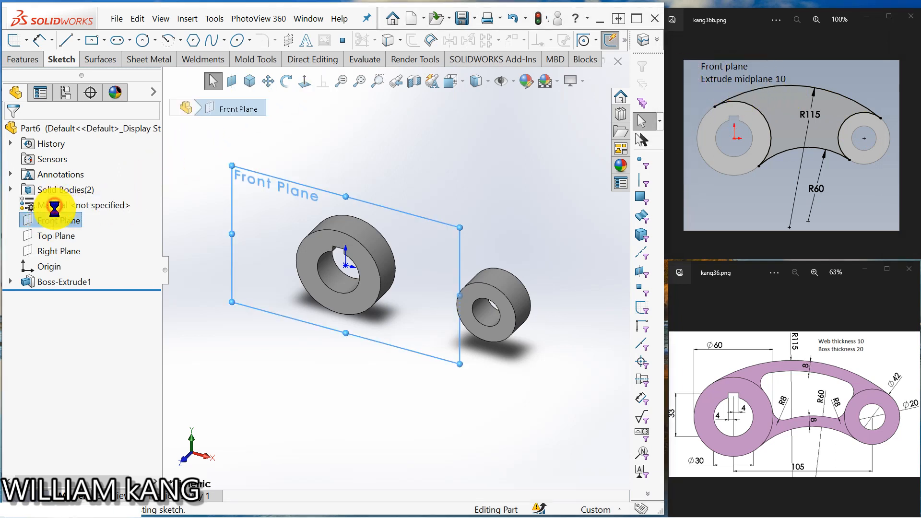
left_click(303, 83)
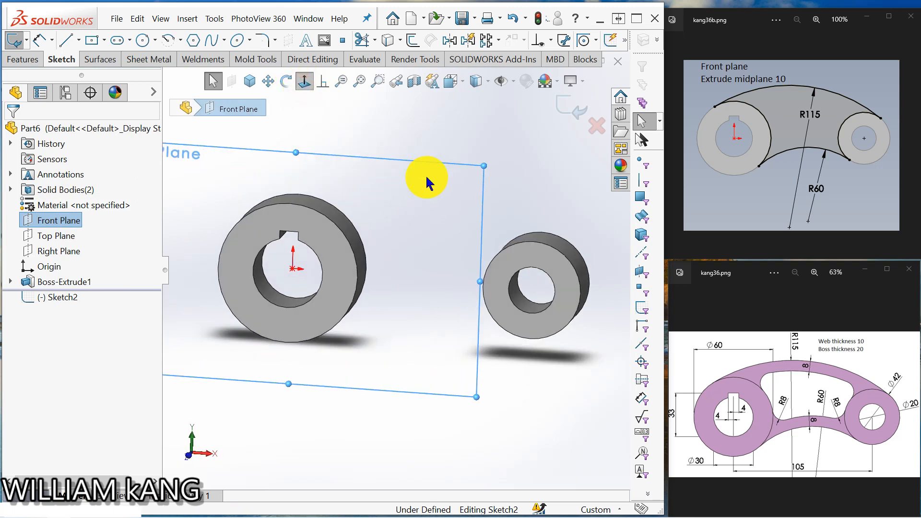
scroll(399, 234, "down", 2)
scroll(399, 233, "up", 2)
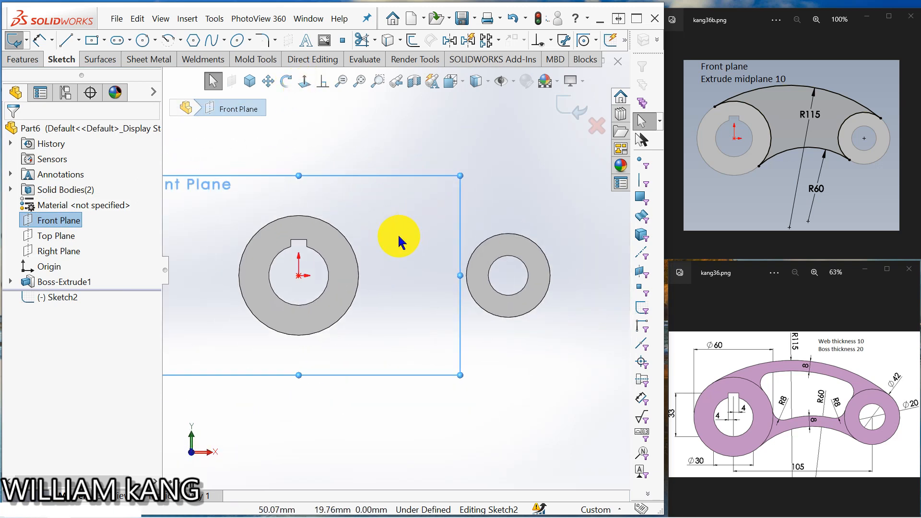
left_click(435, 132)
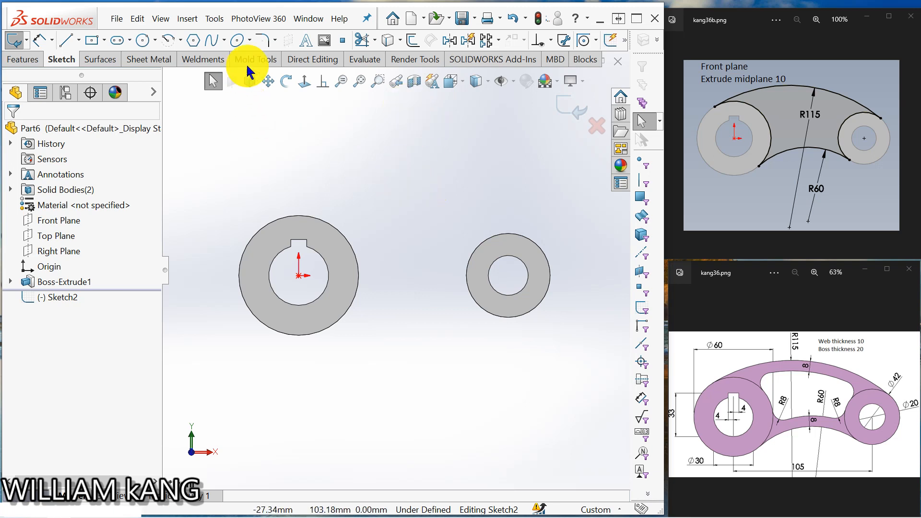
Draw a three-point arc of about 103 mm radius above the bosses, joining the large boss's outer edge to the small boss's outer edge.
left_click(181, 41)
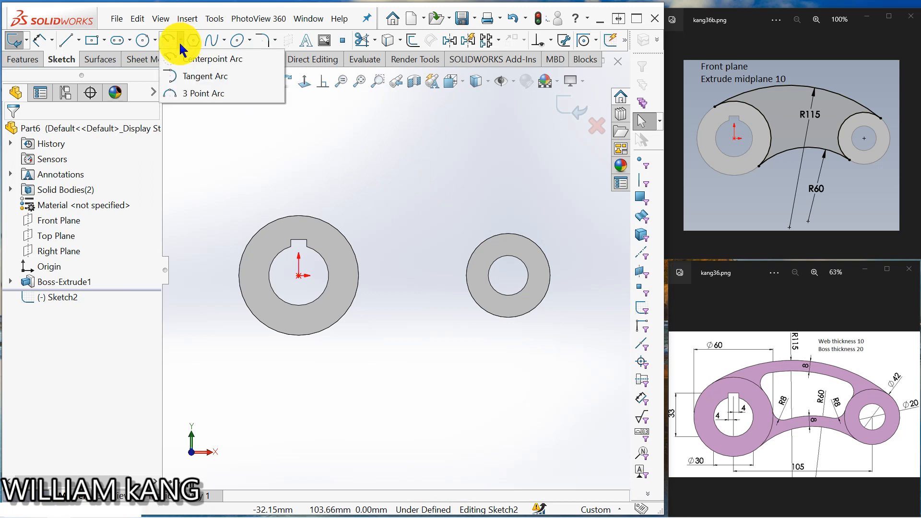
left_click(179, 93)
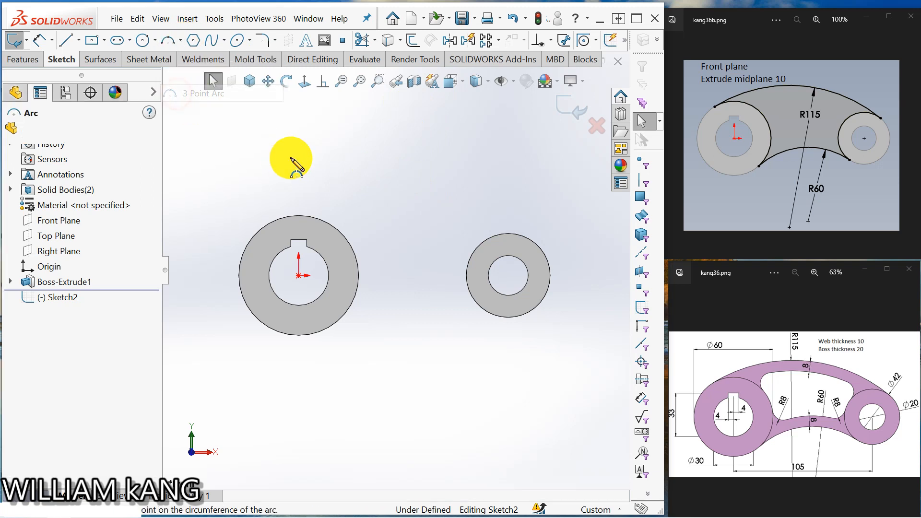
left_click(268, 224)
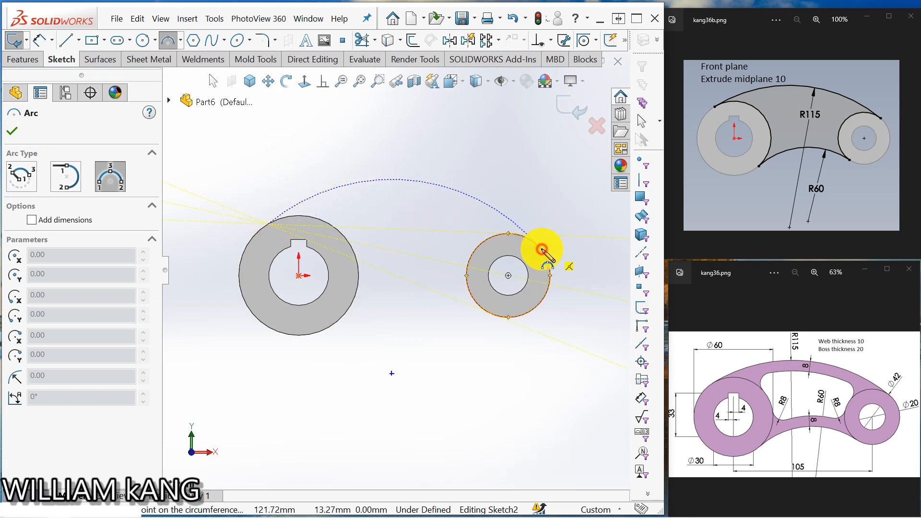
left_click(542, 250)
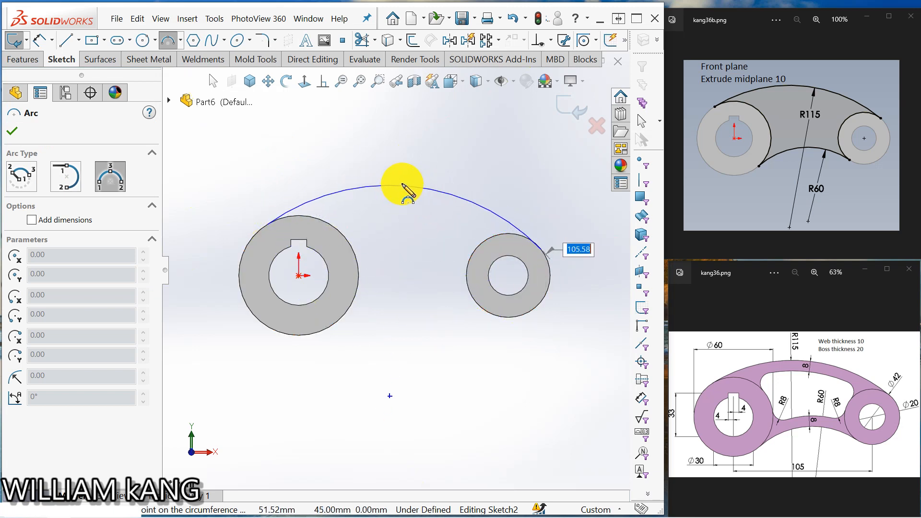
left_click(408, 185)
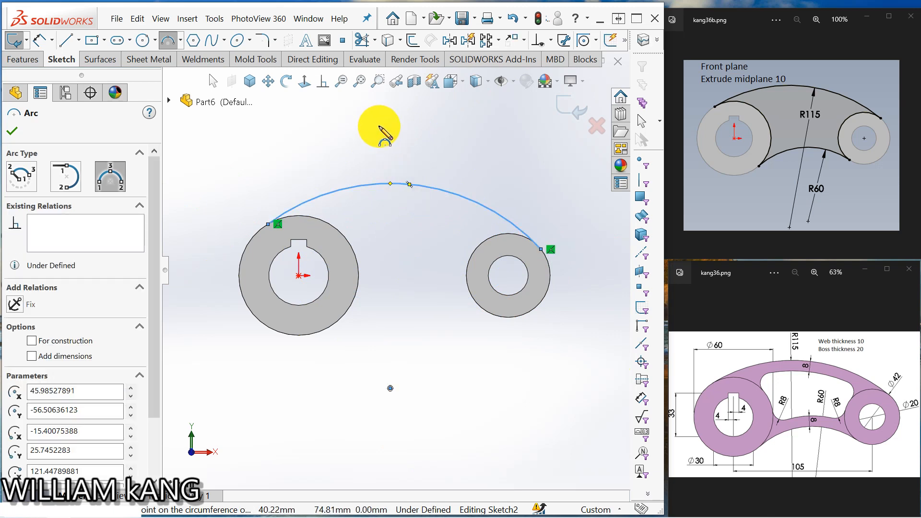
key("Escape")
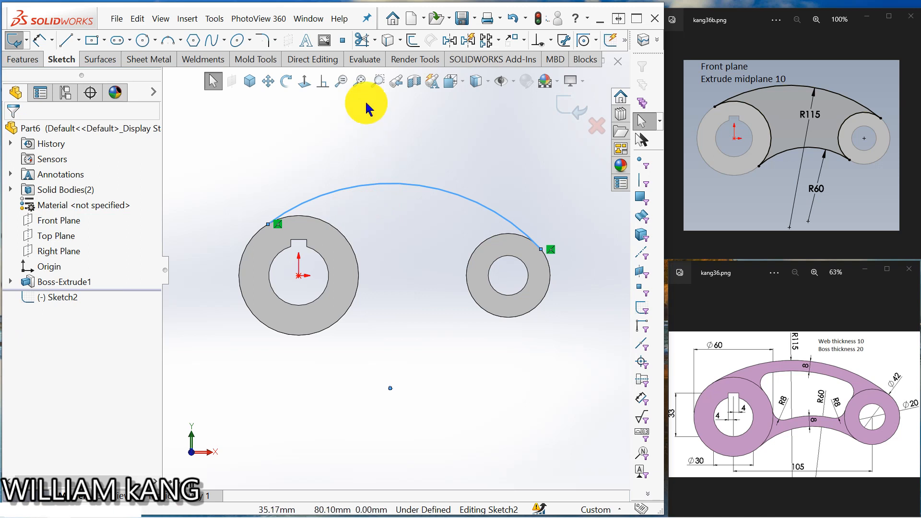
Convert the outer circular edges of both bosses into sketch entities.
left_click(388, 43)
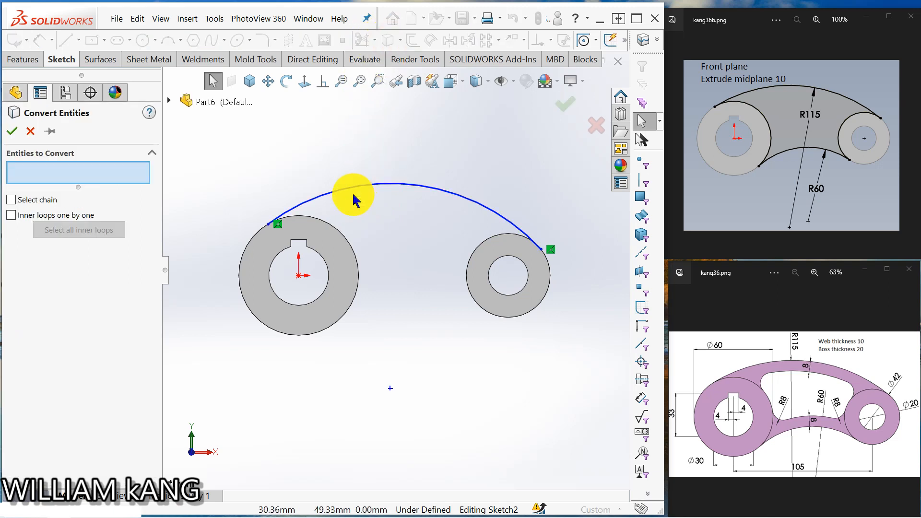
left_click(350, 244)
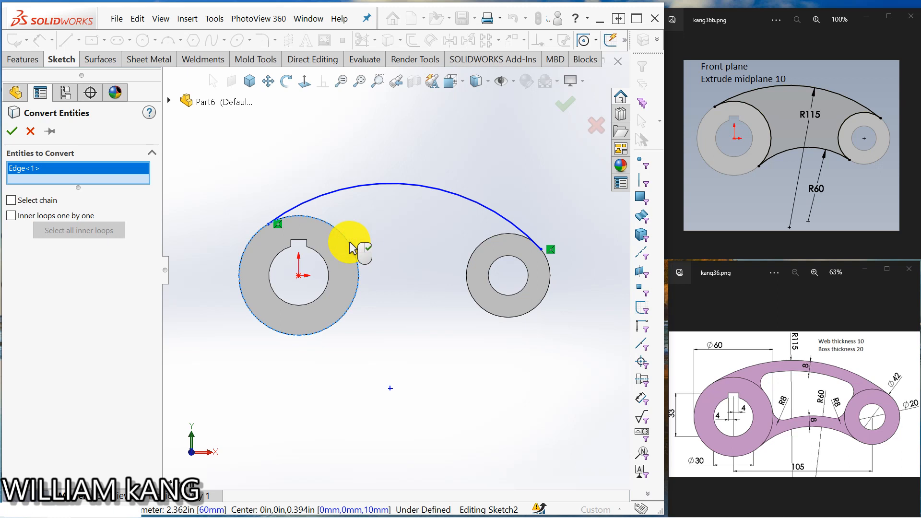
left_click(469, 274)
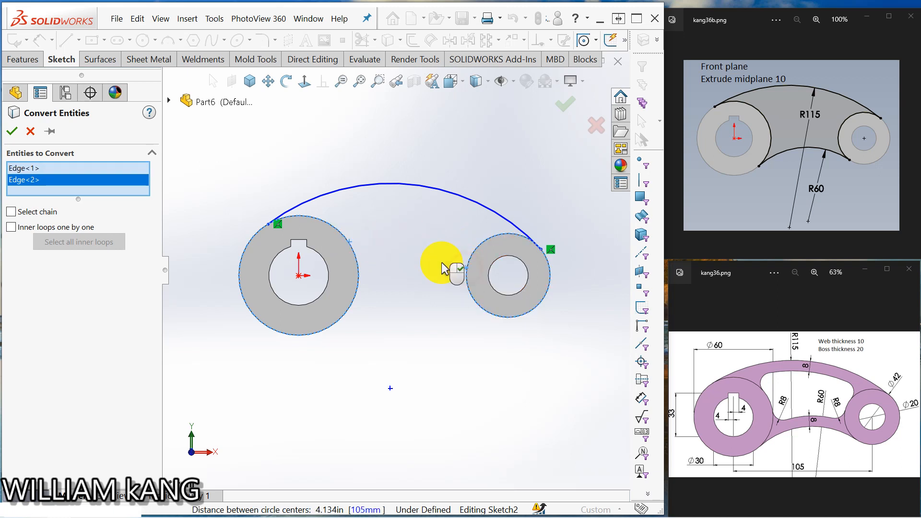
left_click(13, 133)
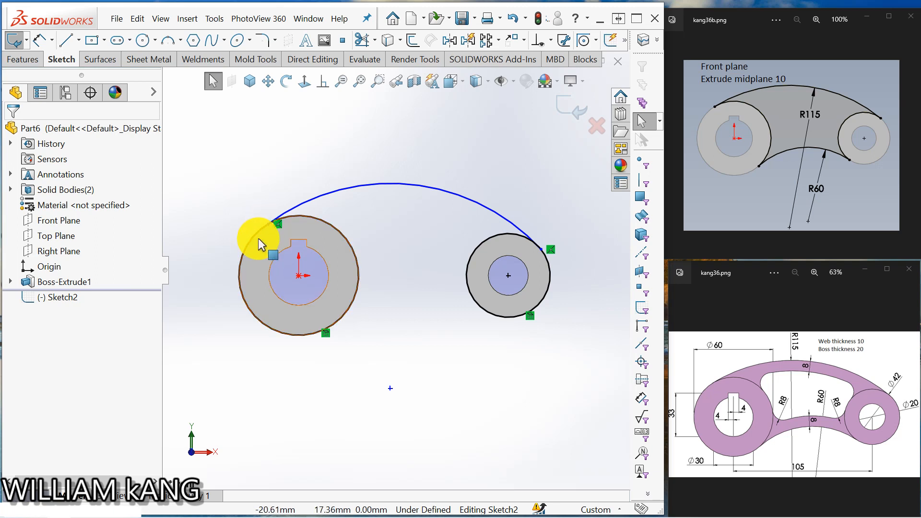
Add a Tangent relation between the upper arc and the large boss's outer circle.
left_click(325, 80)
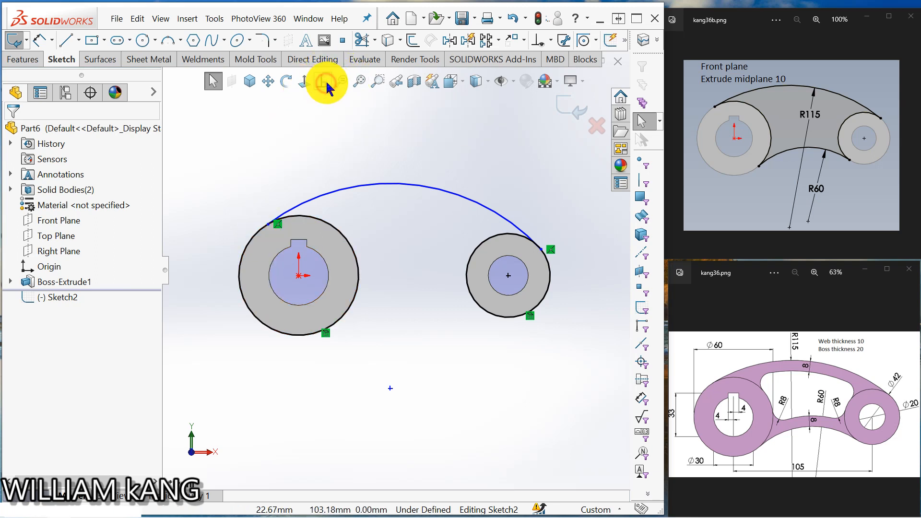
left_click(308, 201)
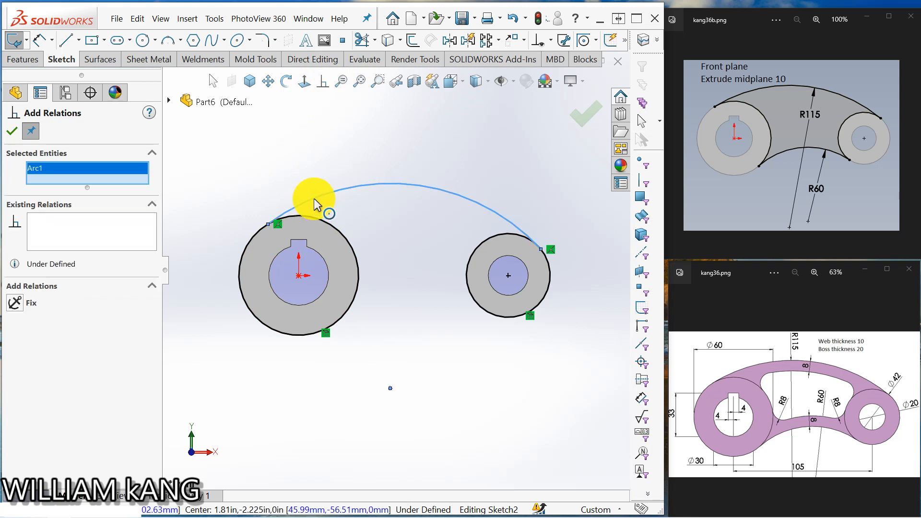
left_click(252, 237)
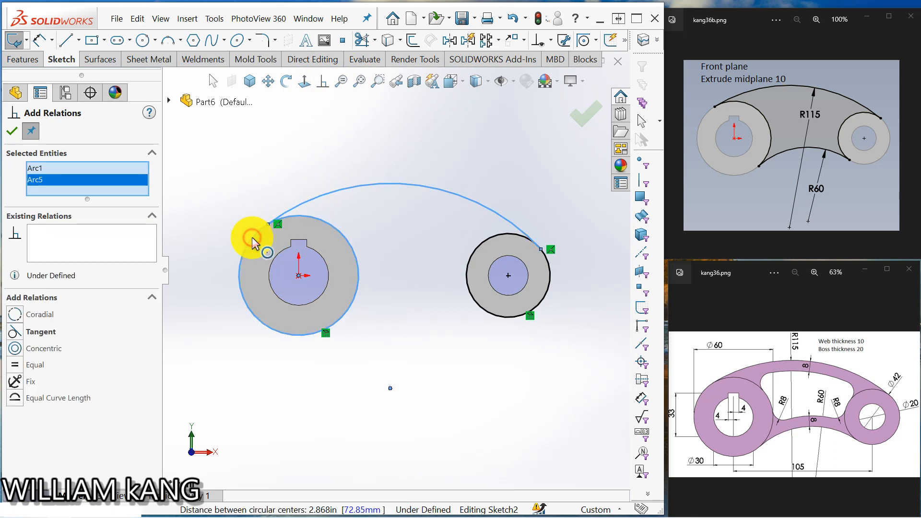
left_click(17, 332)
left_click(11, 131)
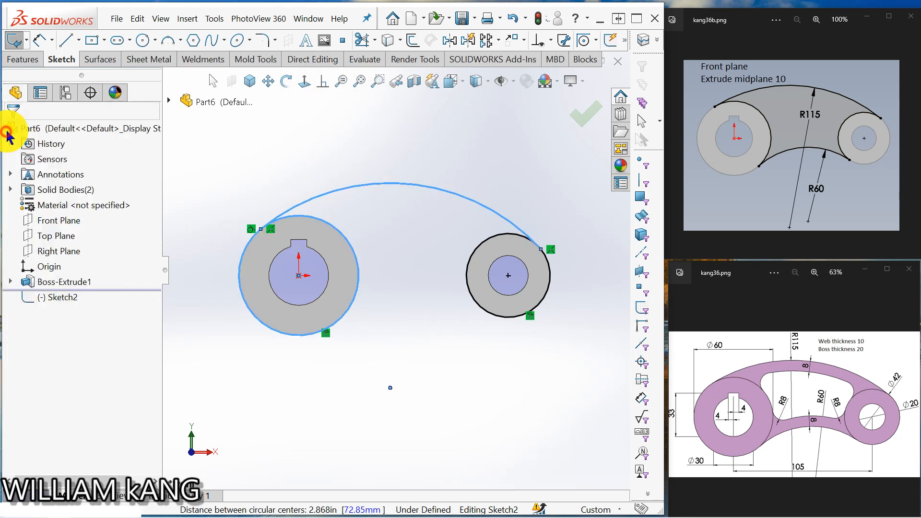
left_click(409, 364)
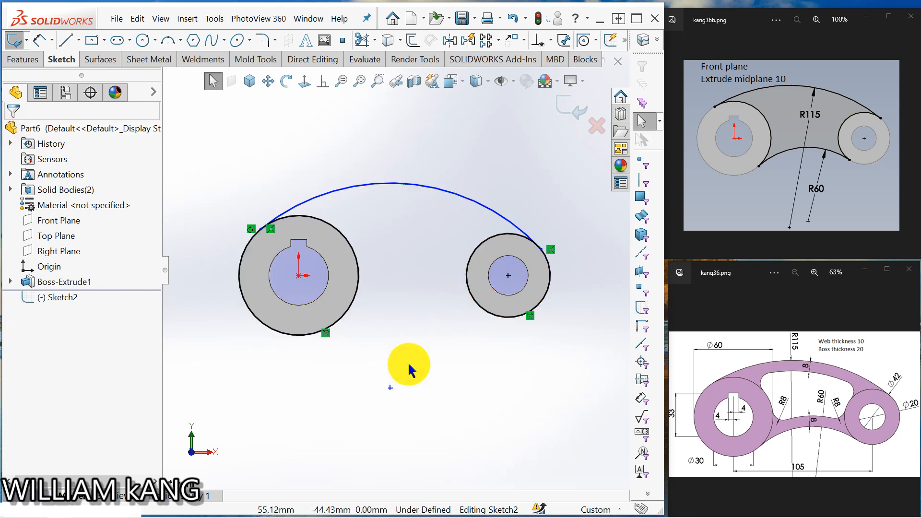
Add a Tangent relation between the upper arc and the small boss's outer circle.
left_click(322, 83)
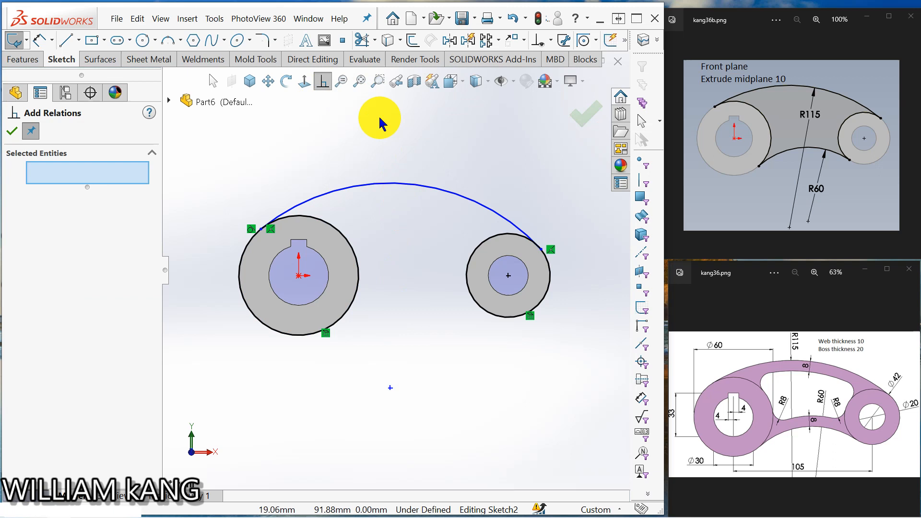
left_click(509, 226)
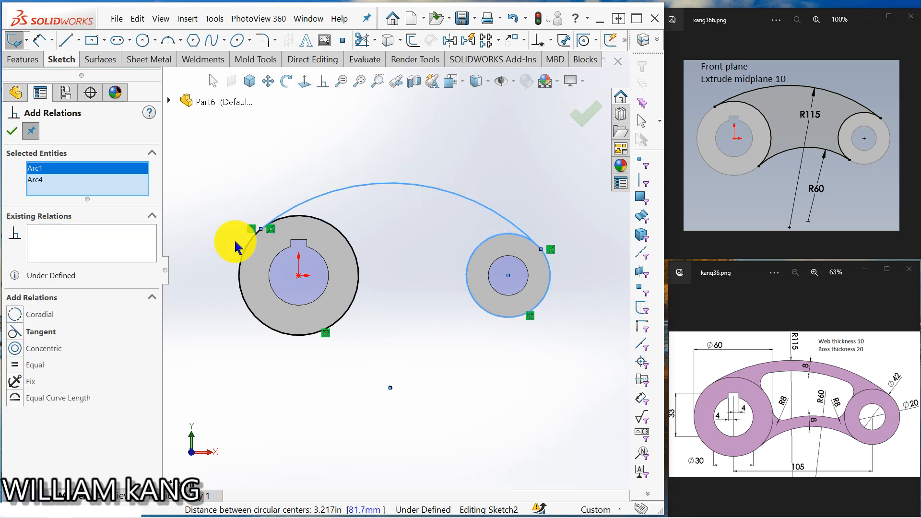
left_click(15, 332)
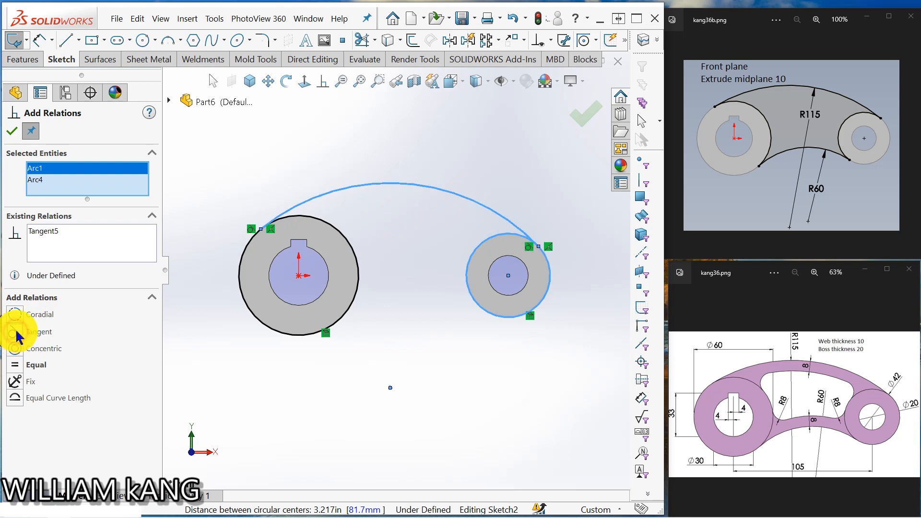
left_click(18, 132)
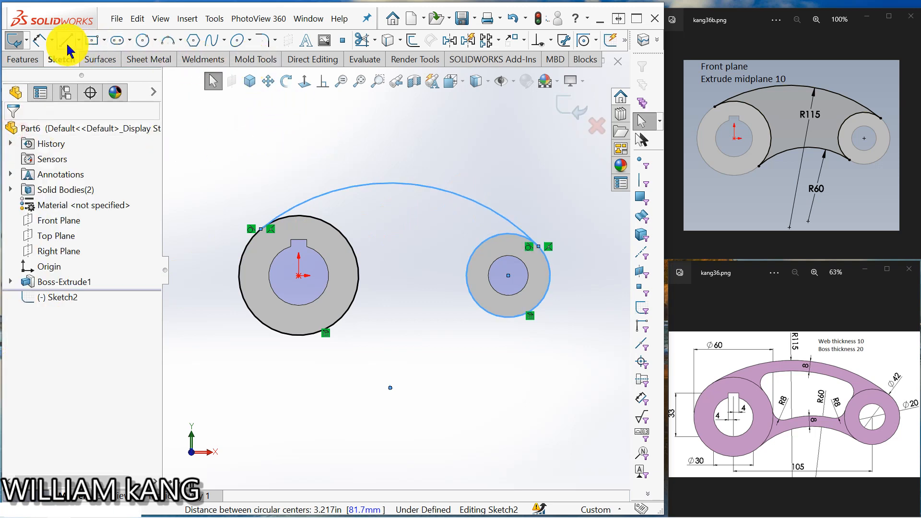
Dimension the upper arc's radius and set it to 115 mm.
left_click(39, 40)
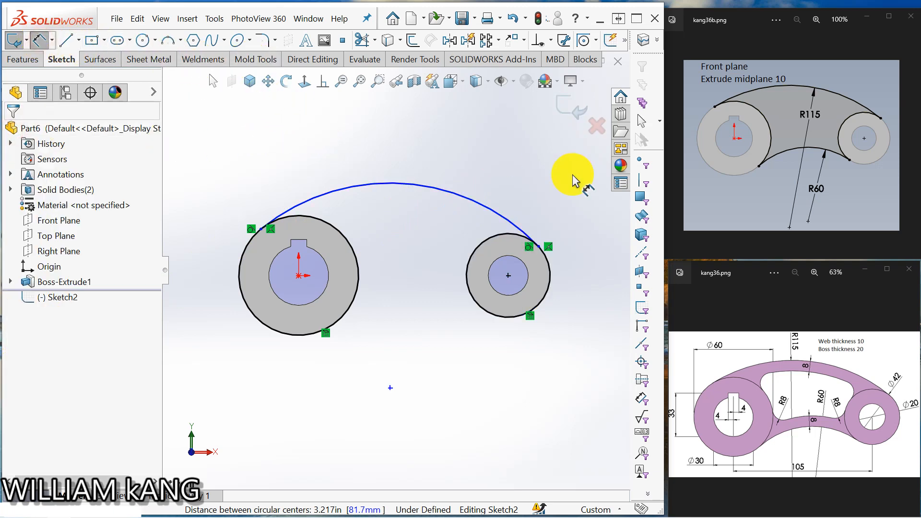
left_click(418, 187)
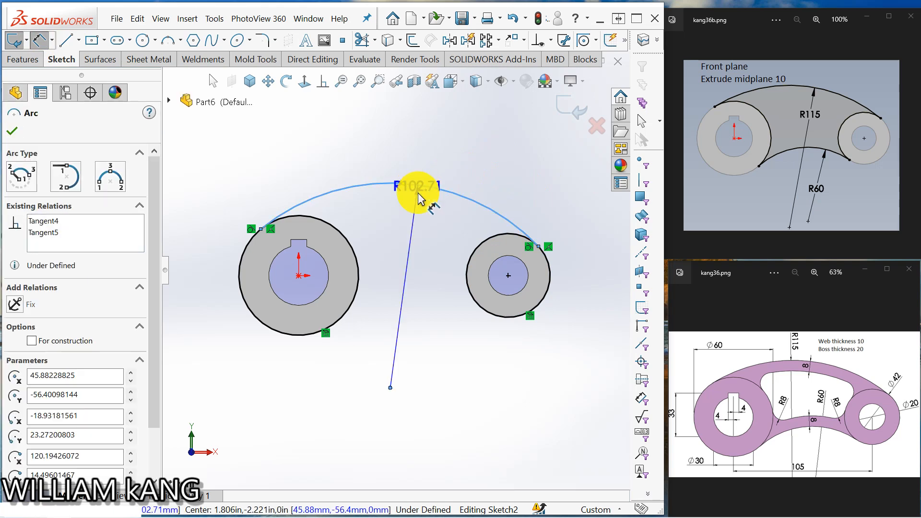
left_click(425, 222)
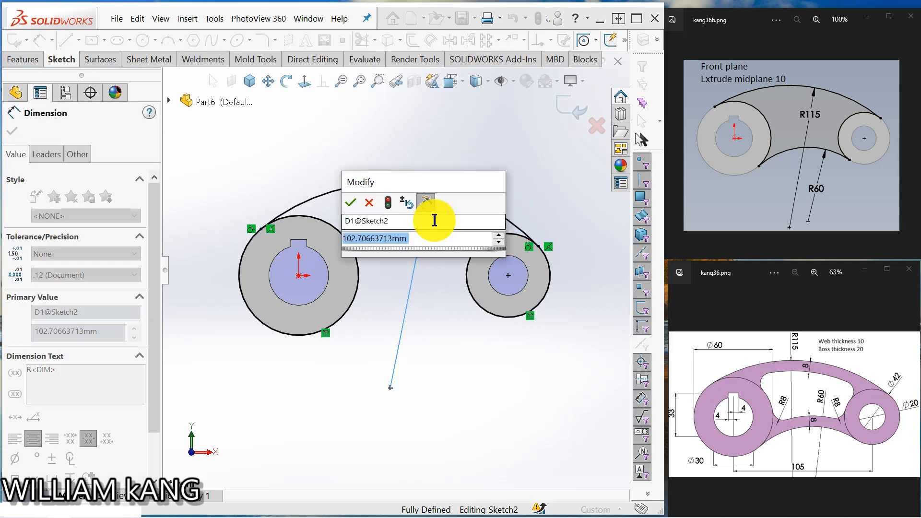
type("118")
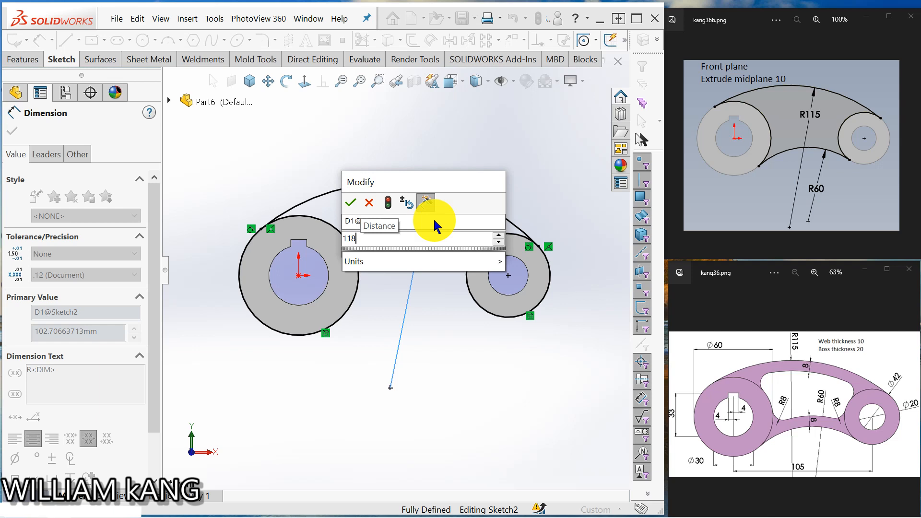
key("BackSpace")
type("5")
key("Return")
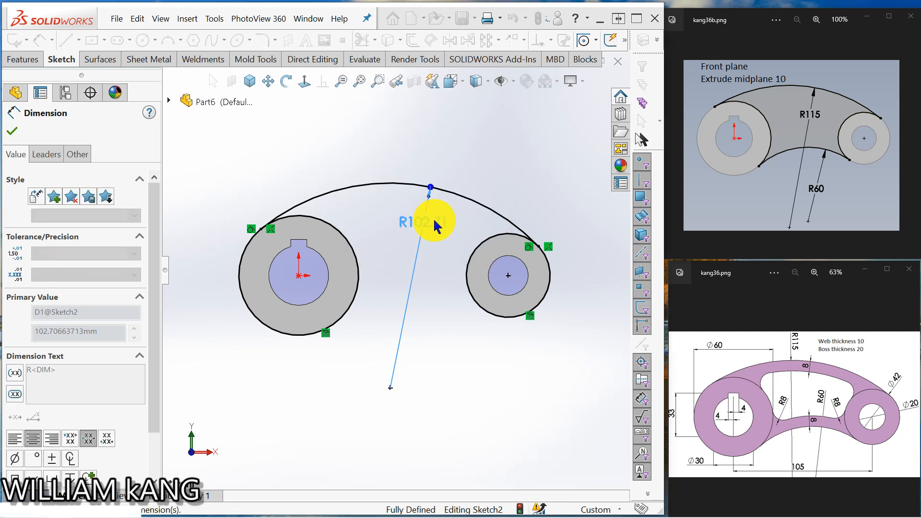
left_click(14, 130)
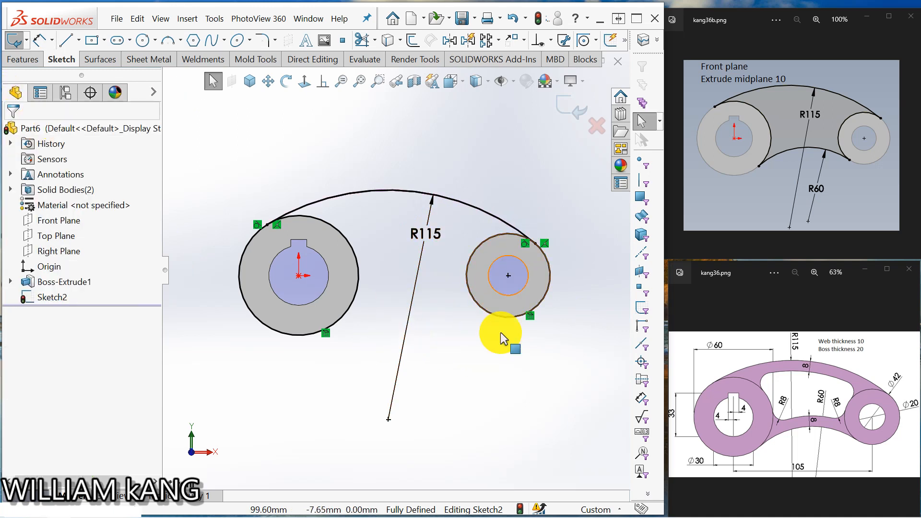
Draw a three-point arc of about 211 mm radius along the underside, from the large boss's outer circle to the small boss's, bulging upward.
left_click(168, 41)
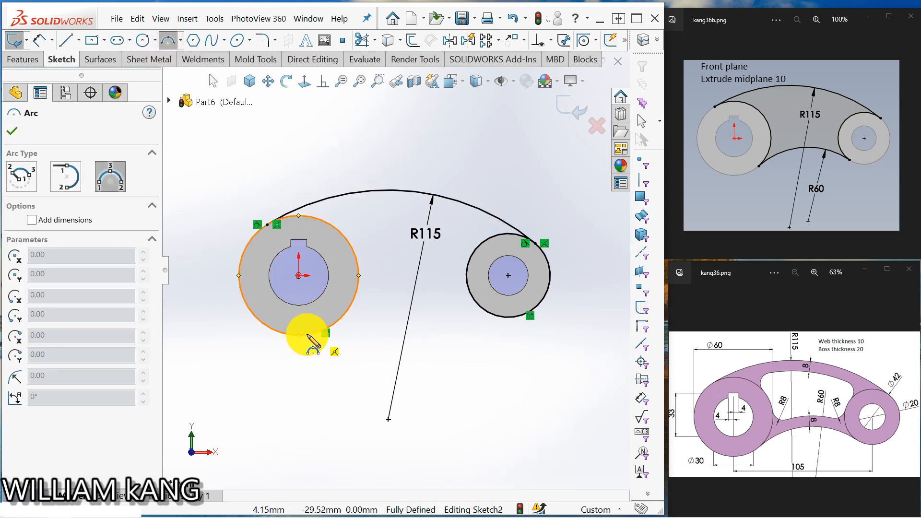
left_click(307, 335)
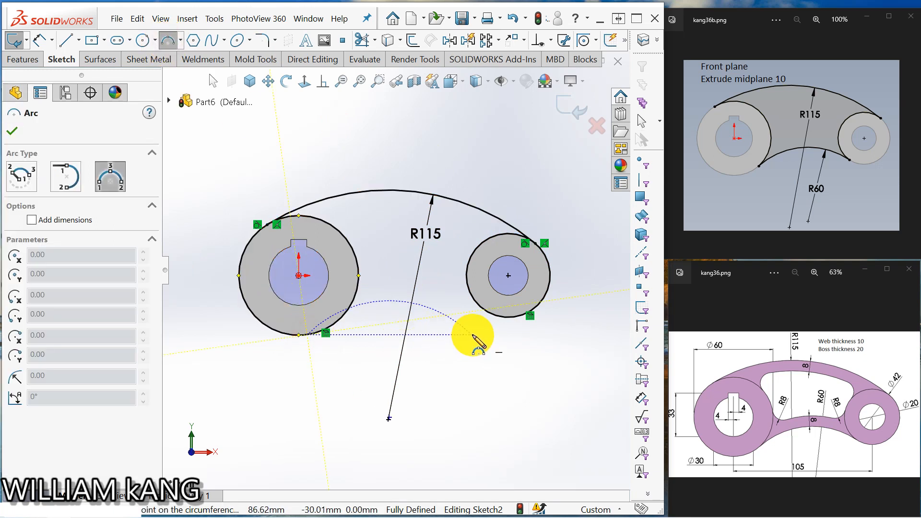
left_click(495, 317)
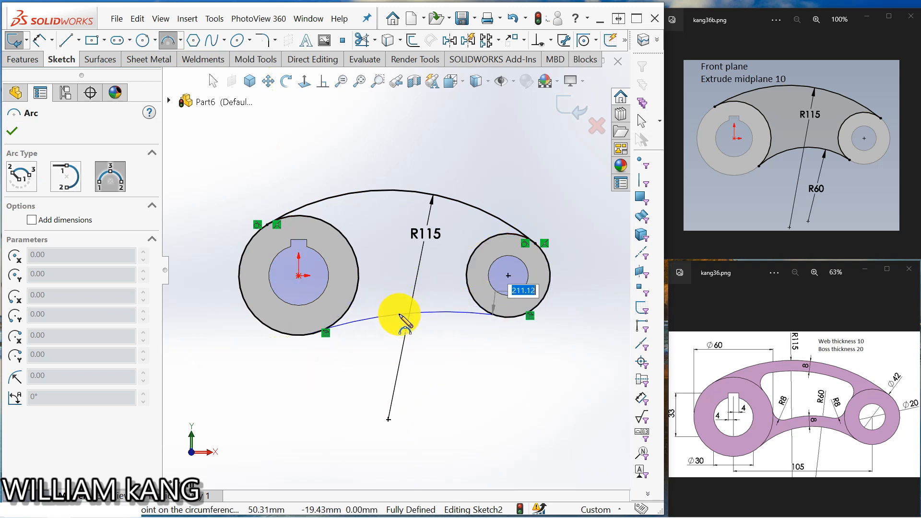
left_click(399, 315)
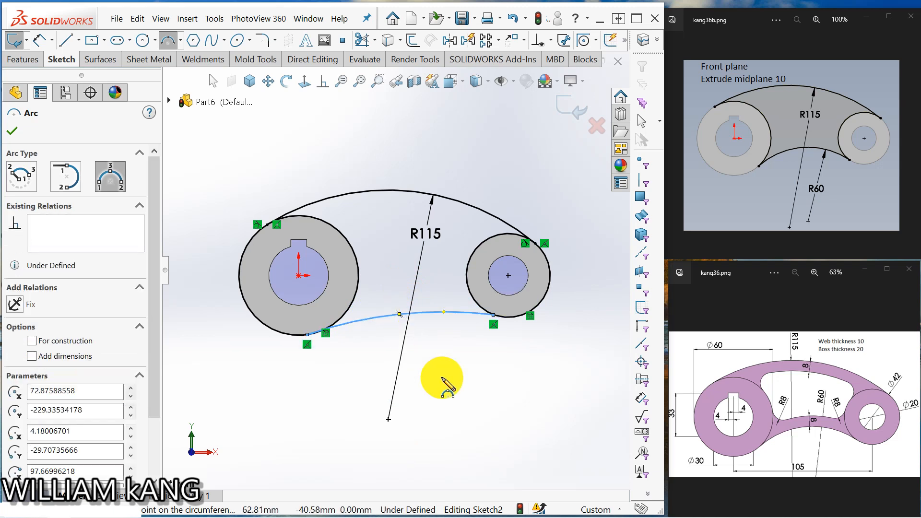
Add a Tangent relation between the lower arc and the large boss's outer circle.
left_click(323, 86)
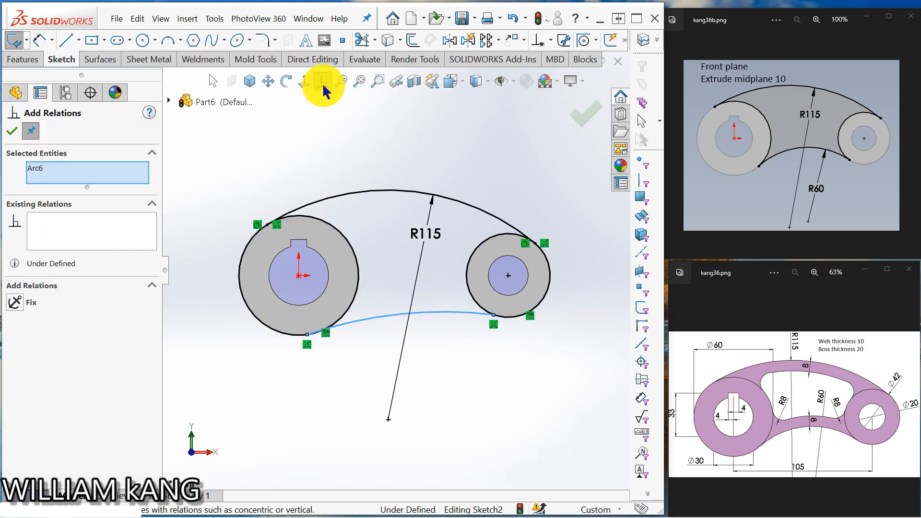
left_click(350, 307)
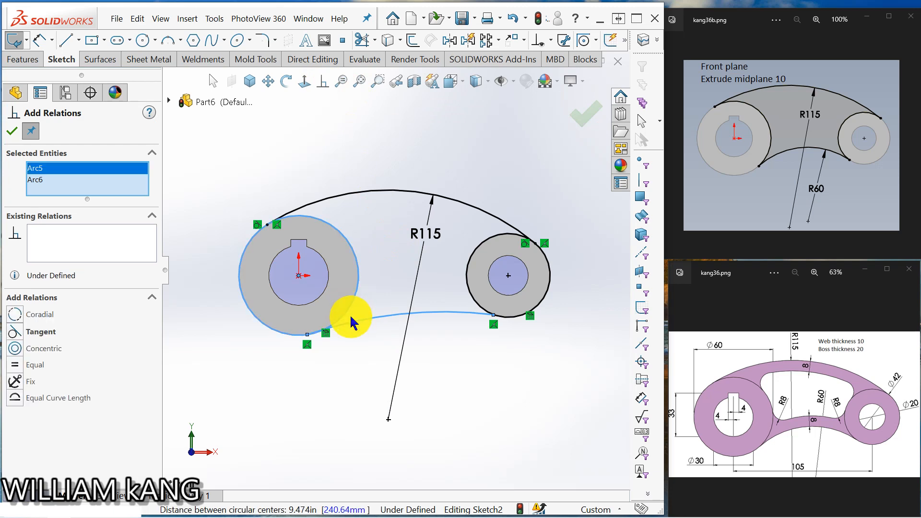
left_click(350, 321)
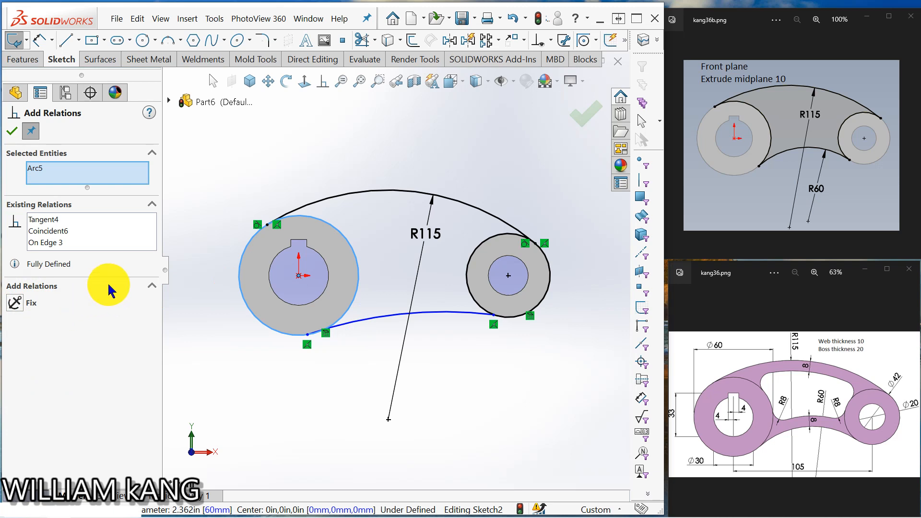
right_click(68, 169)
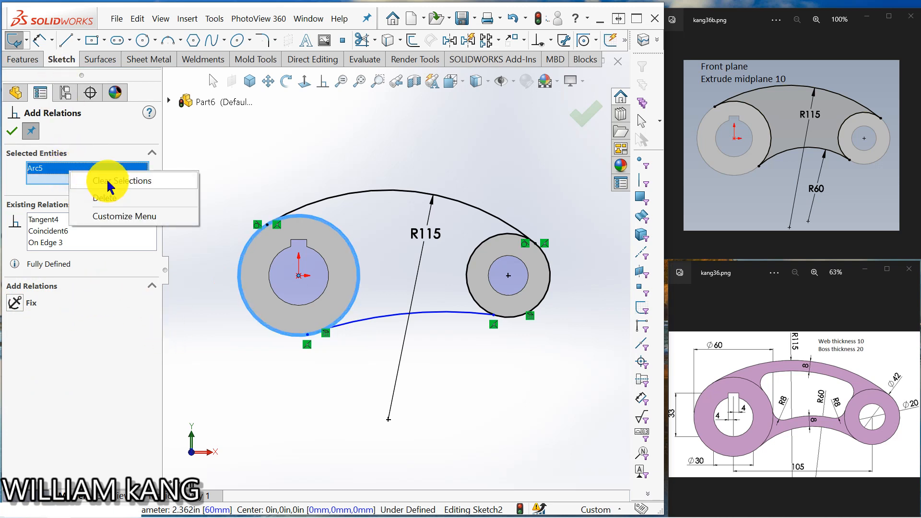
left_click(101, 181)
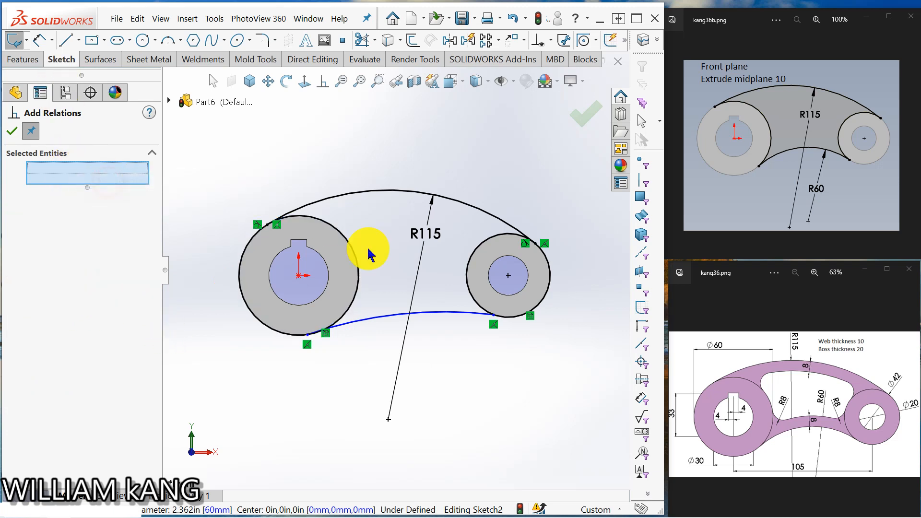
left_click(355, 298)
left_click(364, 319)
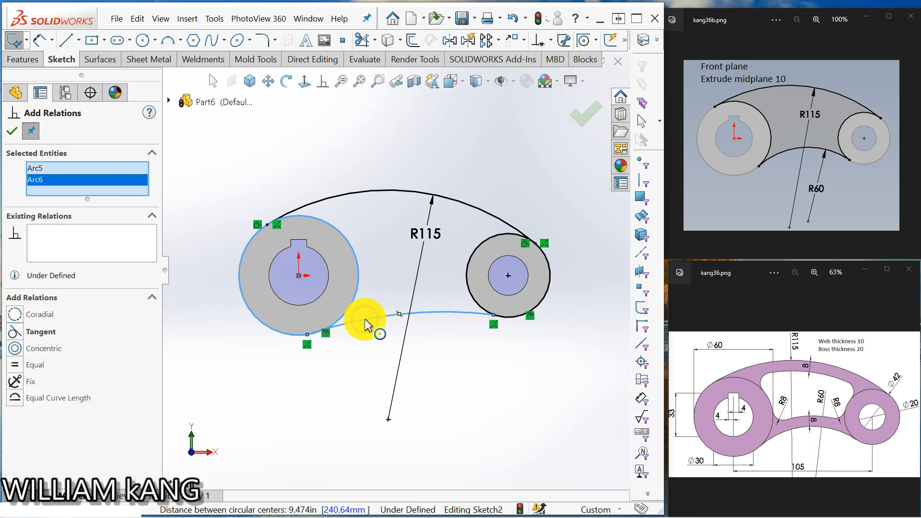
left_click(17, 332)
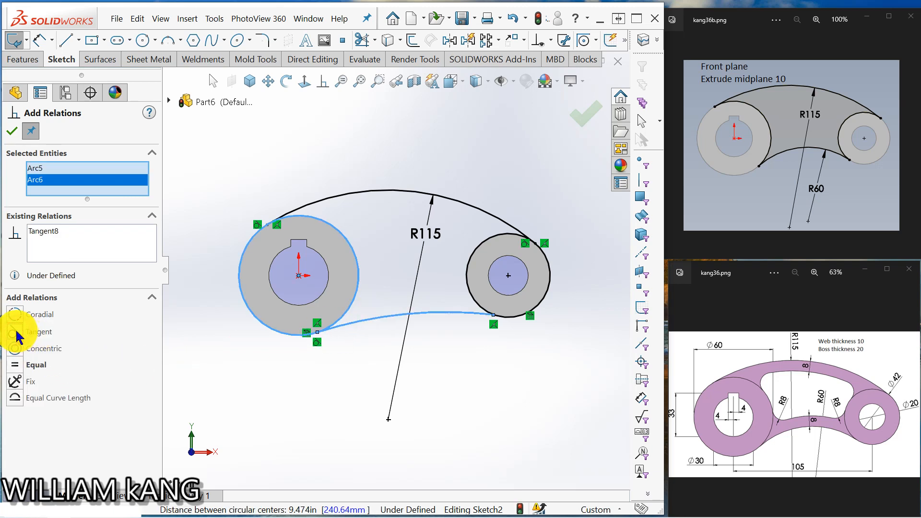
left_click(12, 131)
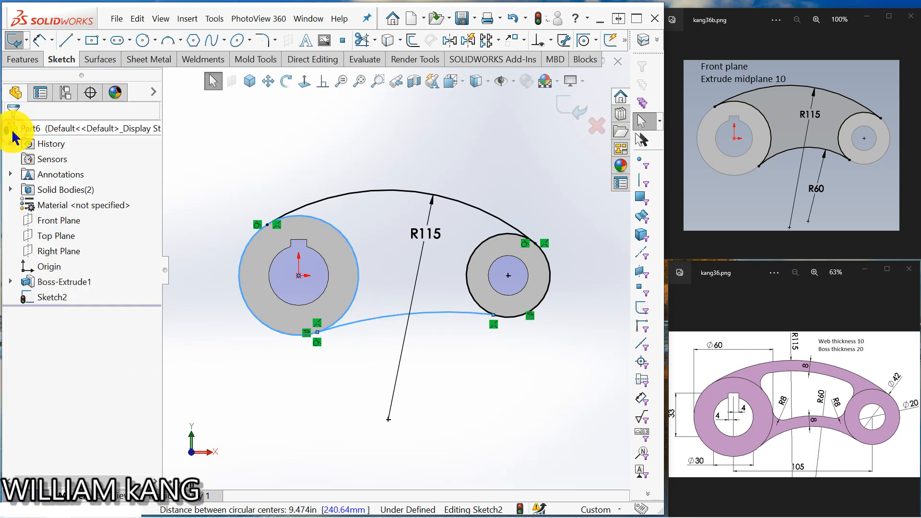
left_click(276, 146)
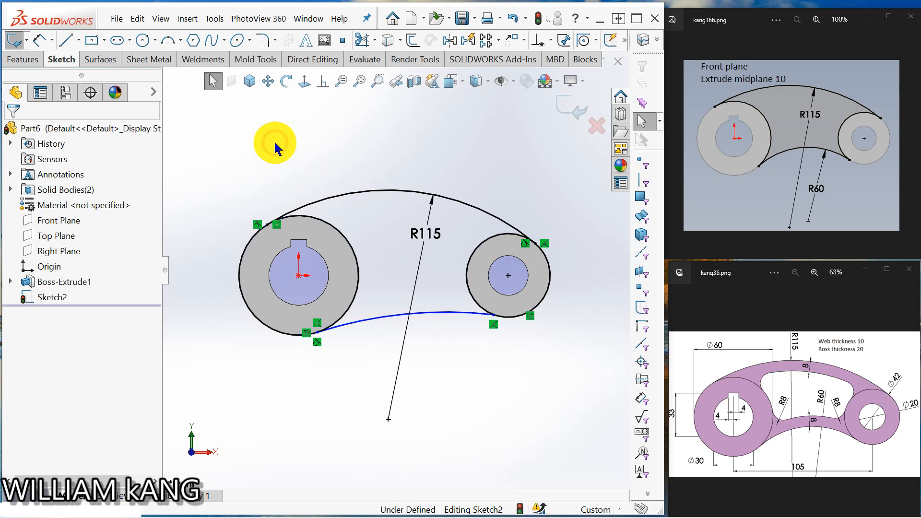
Add a Tangent relation between the lower arc and the small boss's outer circle.
left_click(324, 85)
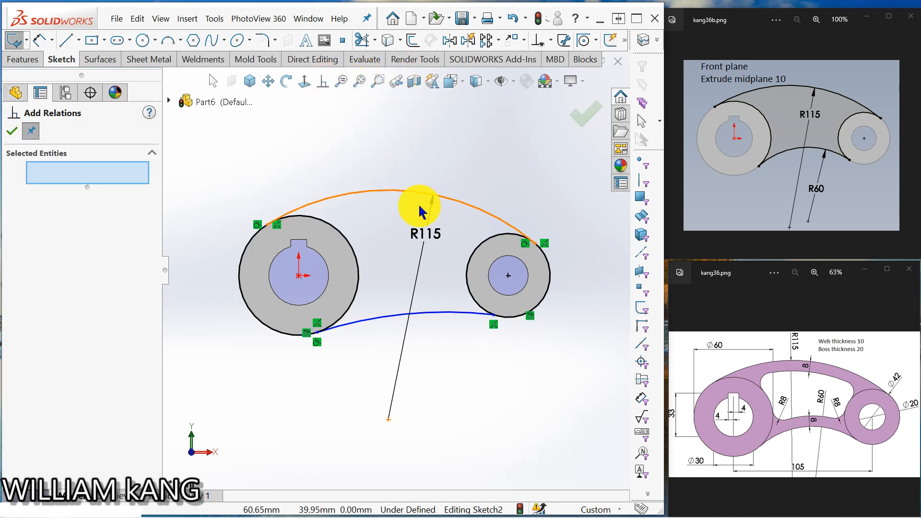
left_click(470, 294)
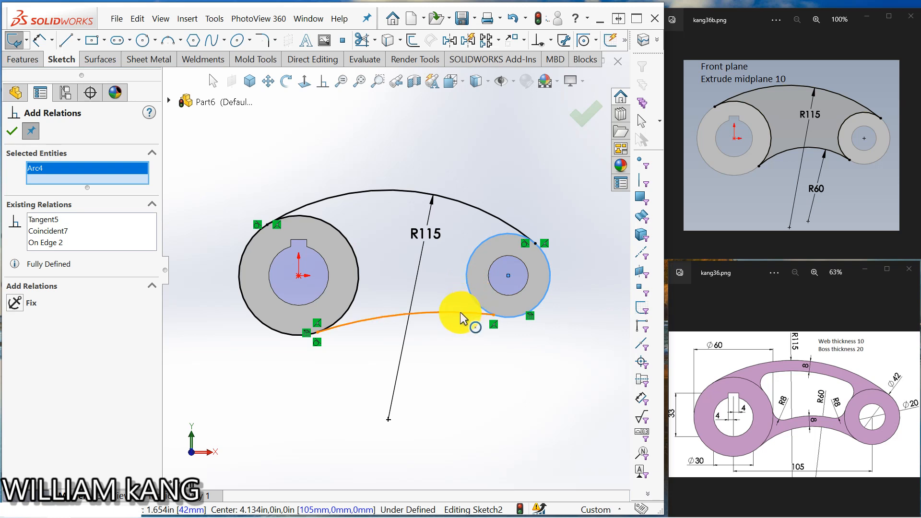
left_click(460, 312)
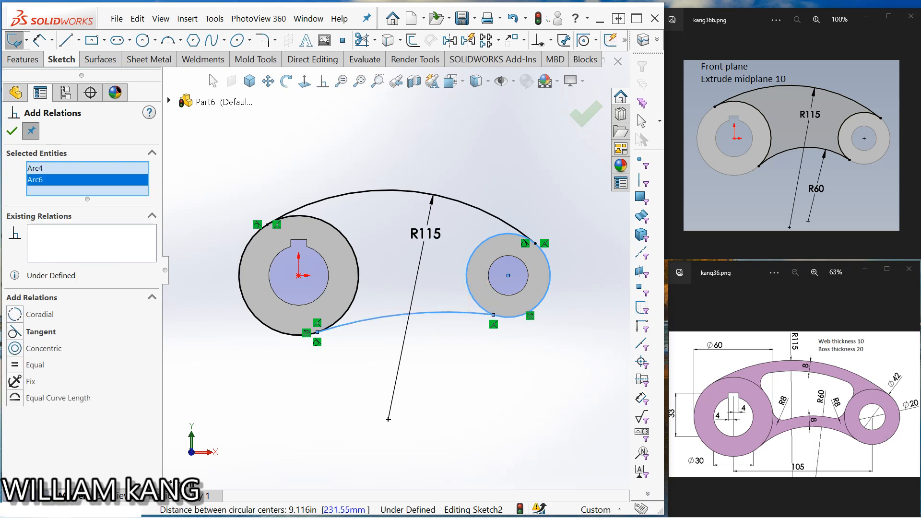
left_click(16, 333)
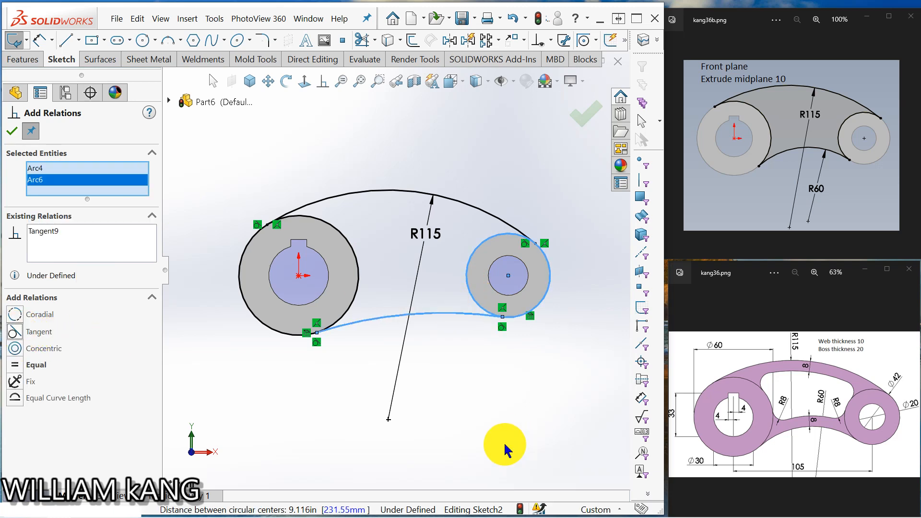
left_click(14, 131)
left_click(423, 390)
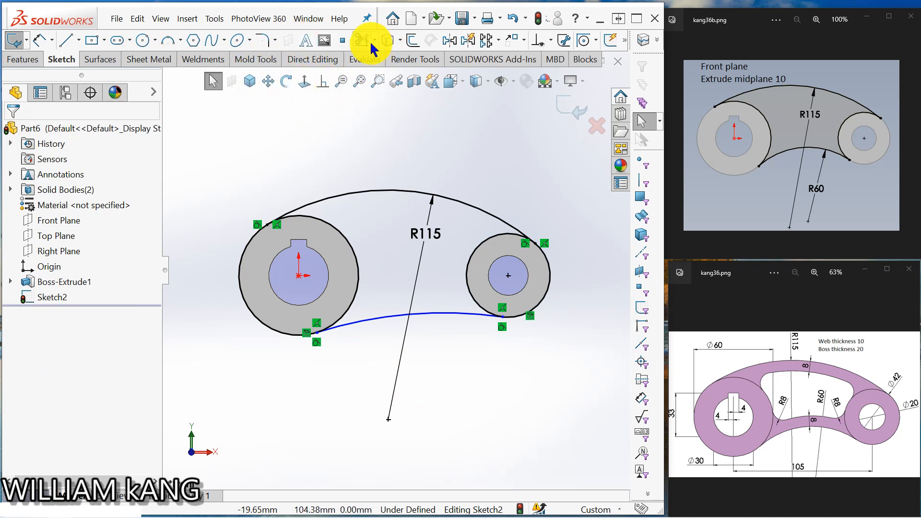
Dimension the lower arc's radius and set it to 60 mm.
left_click(39, 40)
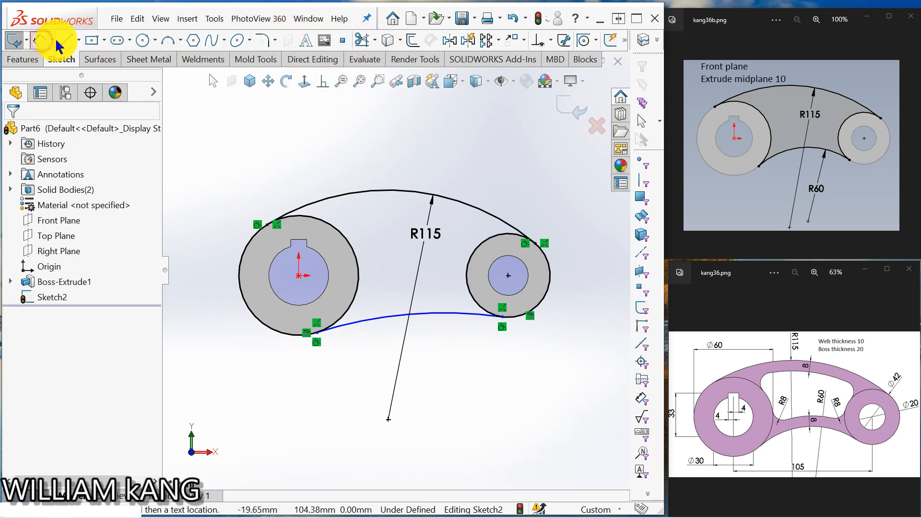
left_click(439, 319)
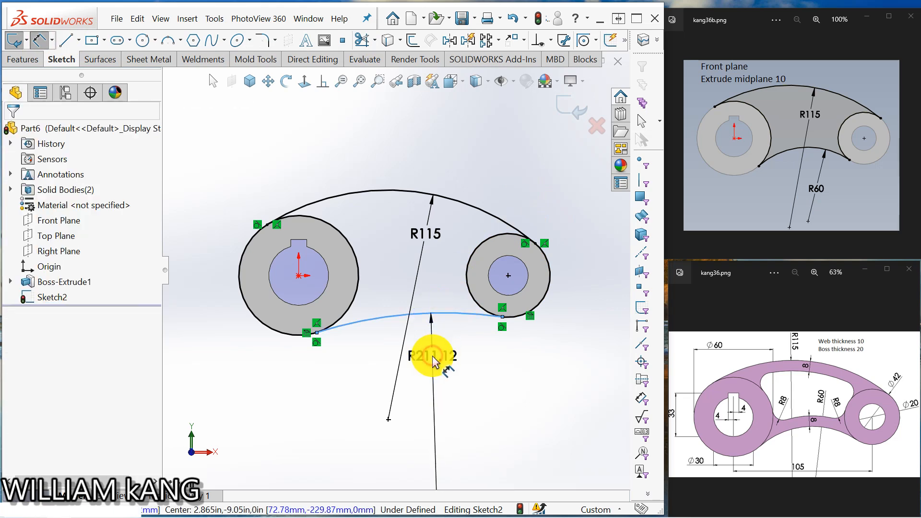
left_click(434, 362)
type("6")
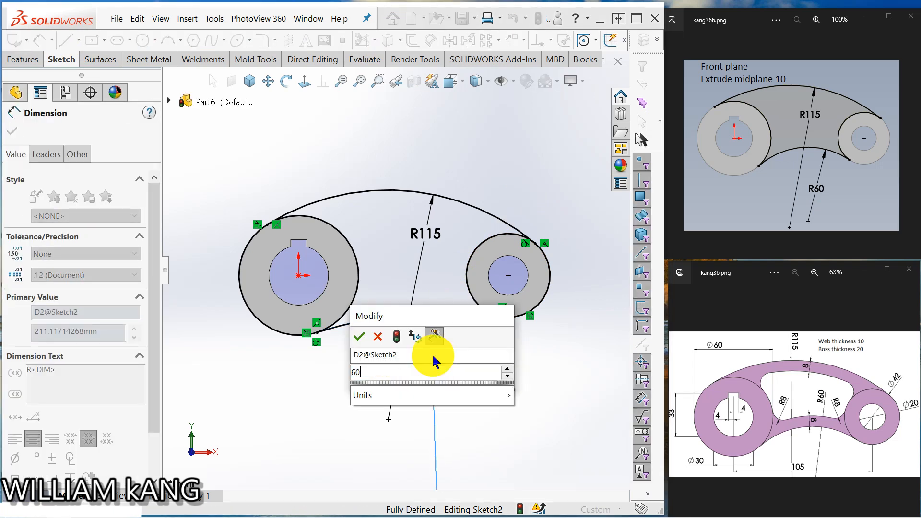
type("0")
key("Return")
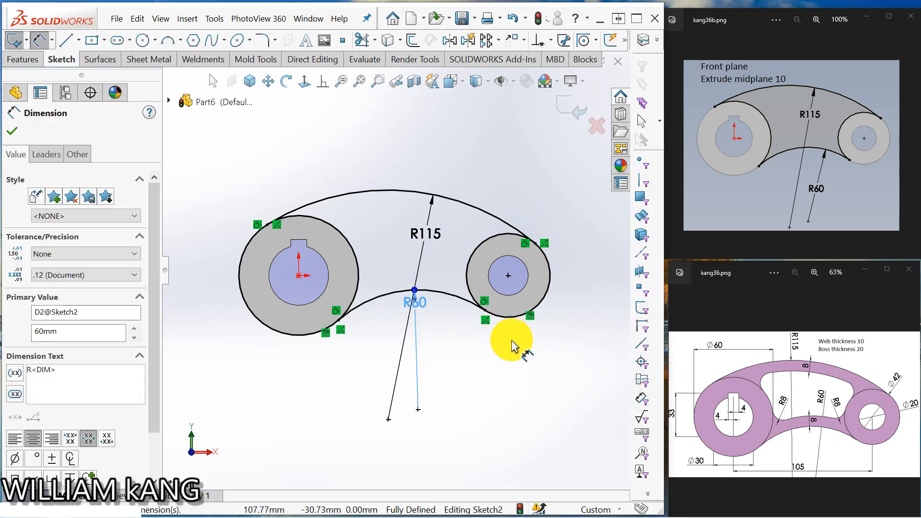
key("Escape")
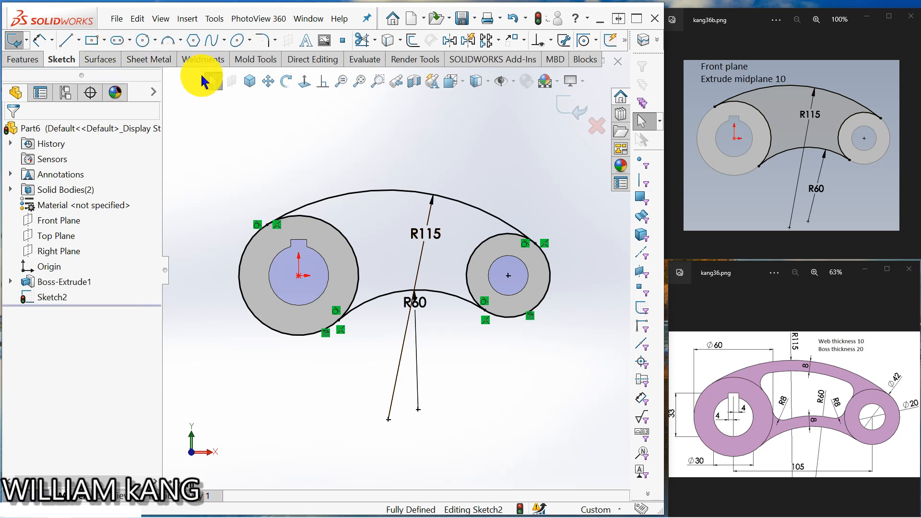
Power trim the outward-facing portions of both boss circles in the sketch, leaving only the closed web profile between the bosses.
left_click(362, 40)
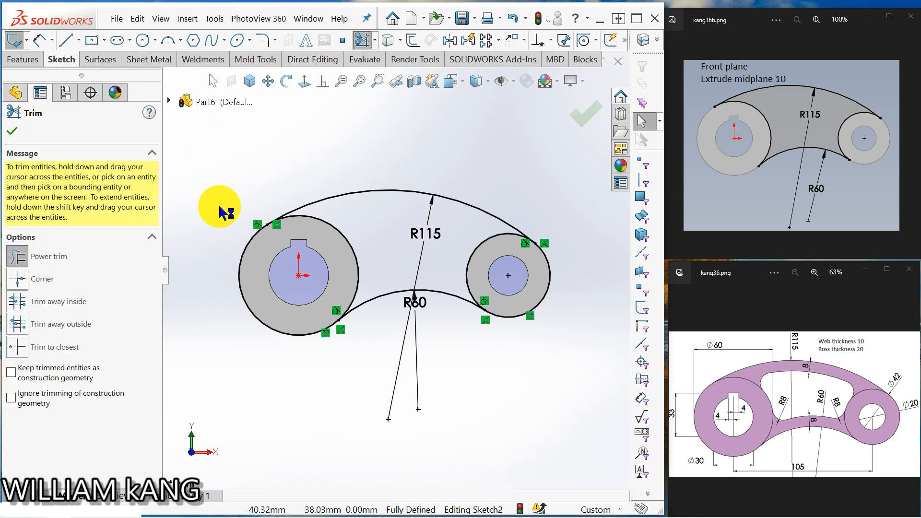
left_click_drag(233, 230, 249, 256)
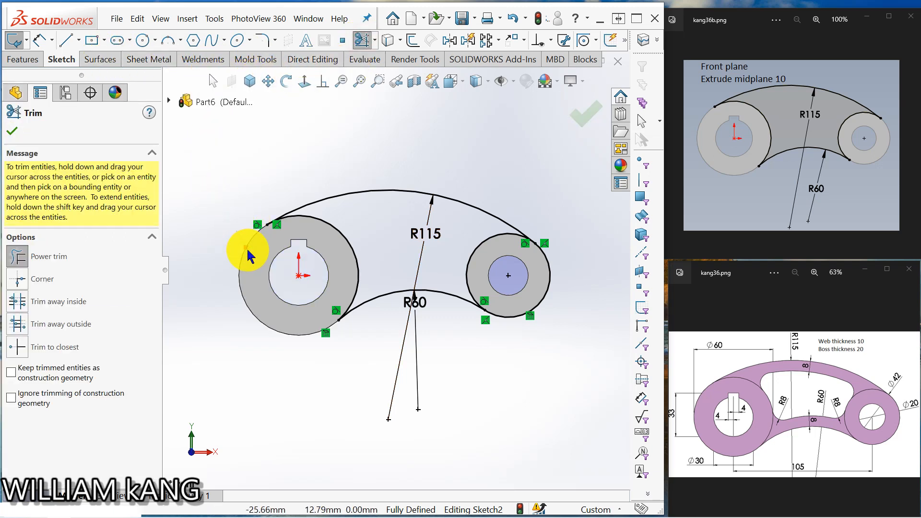
left_click_drag(564, 262, 541, 268)
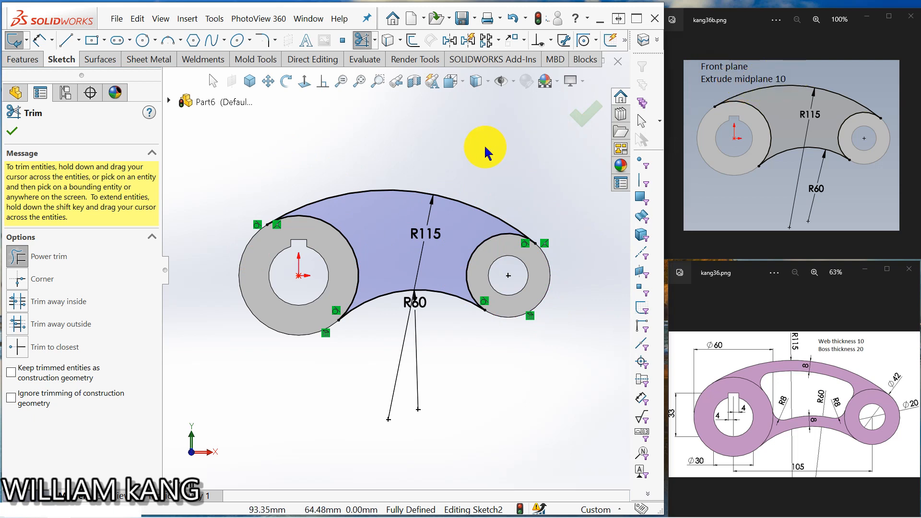
left_click(12, 130)
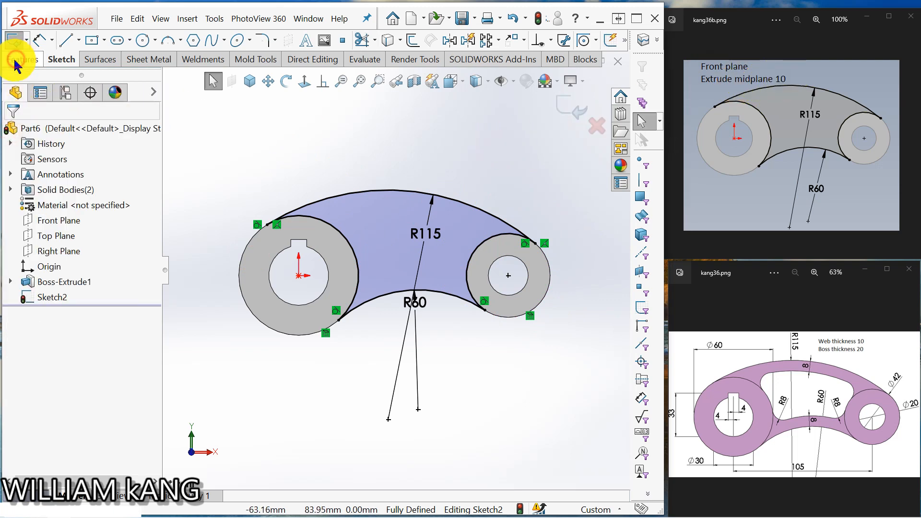
Extrude the web profile 10 mm with the Mid Plane end condition, merged with the bosses, and show the part in isometric view.
left_click(15, 59)
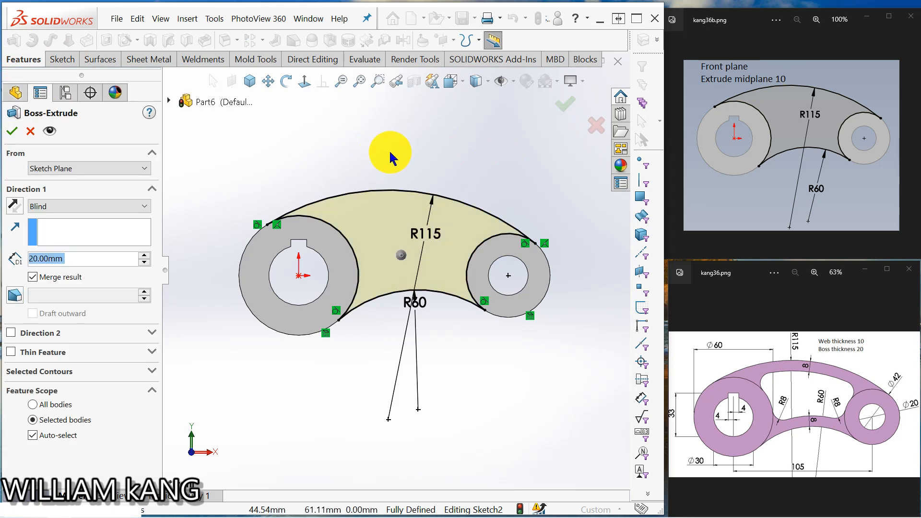
middle_click_drag(380, 144, 306, 199)
left_click(145, 206)
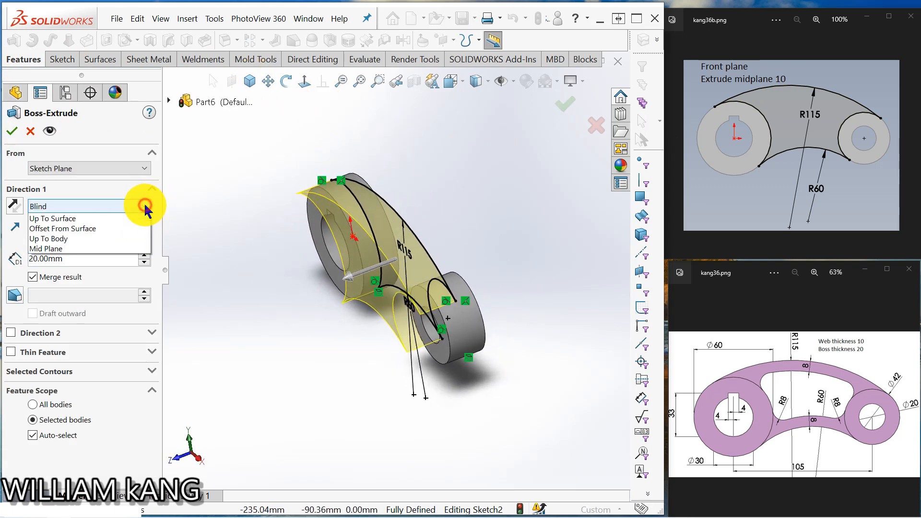
left_click(94, 280)
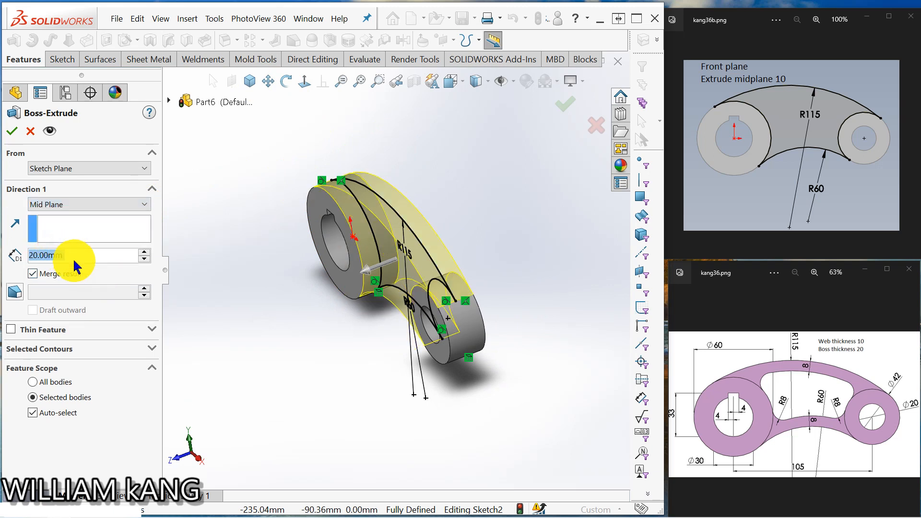
type("10")
key("Return")
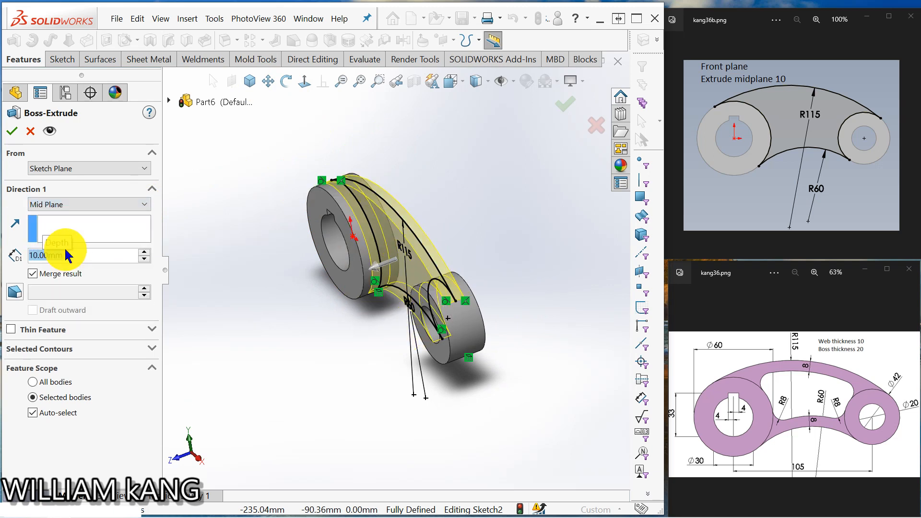
left_click(15, 127)
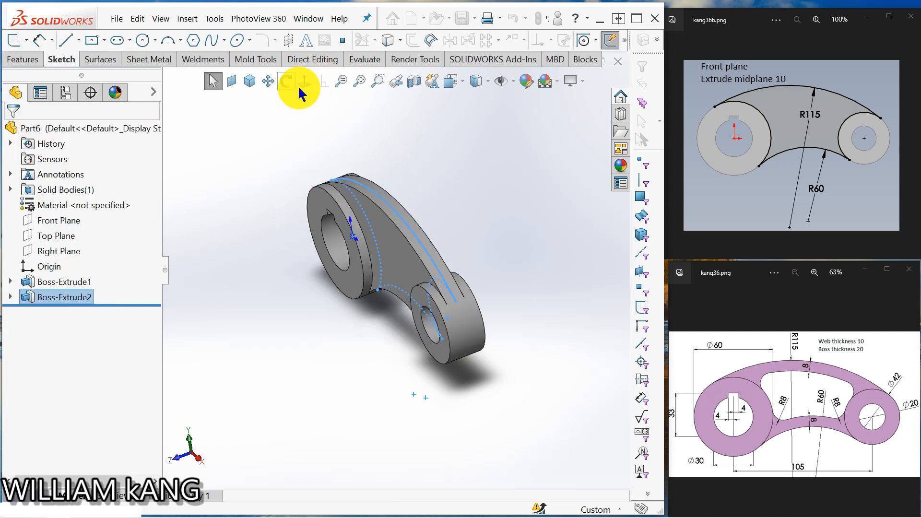
left_click(472, 128)
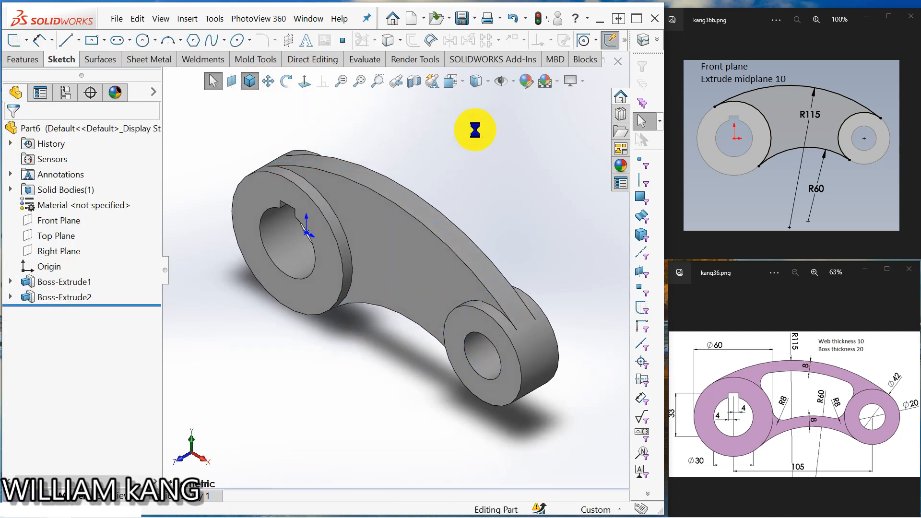
Bring up the reference image kang36c.png and start a sketch on the web's front face, viewed normal to it.
left_click(915, 146)
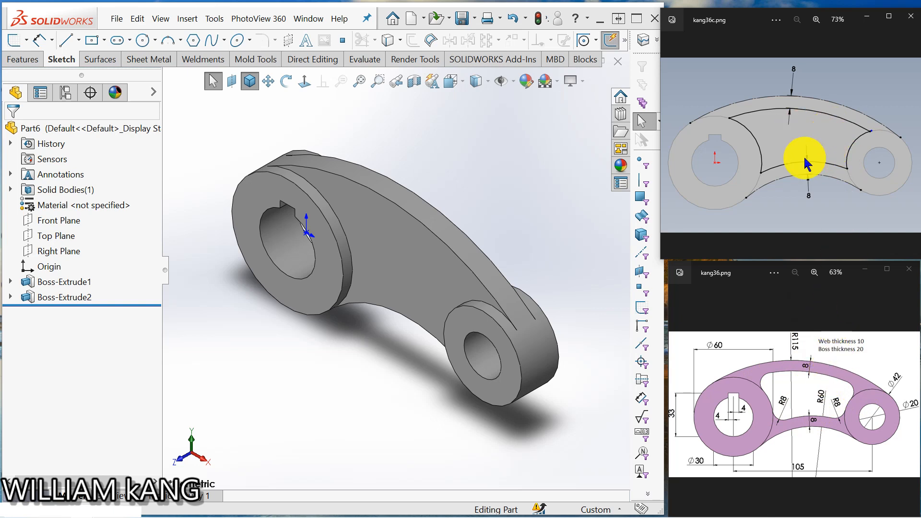
left_click(404, 249)
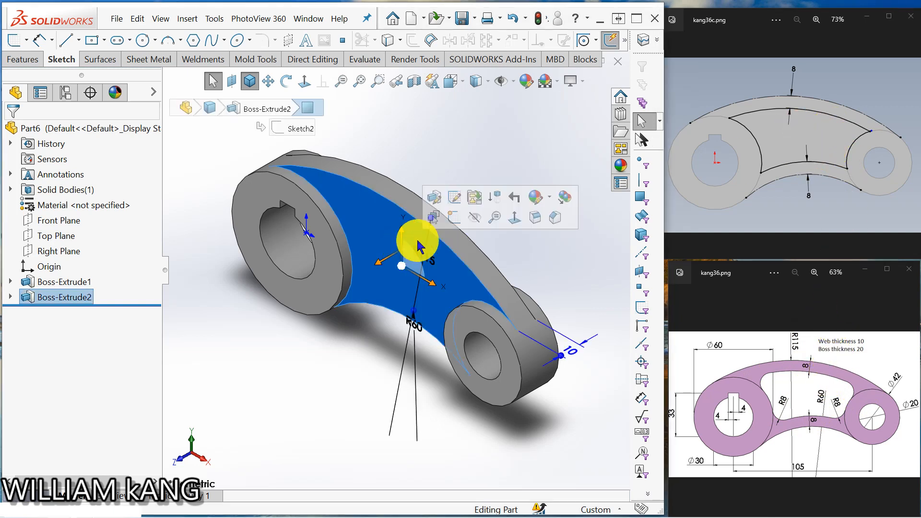
left_click(457, 218)
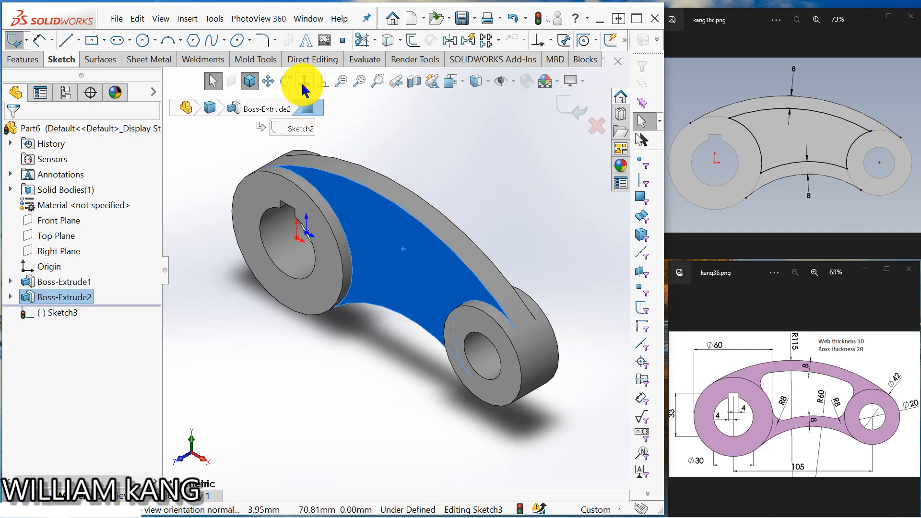
left_click(468, 126)
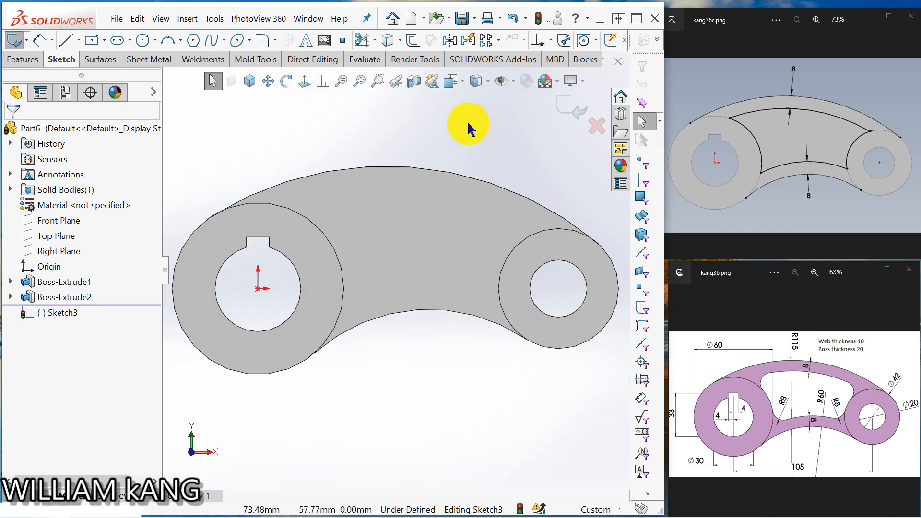
Convert the outer circular edges of both bosses into sketch entities.
left_click(388, 43)
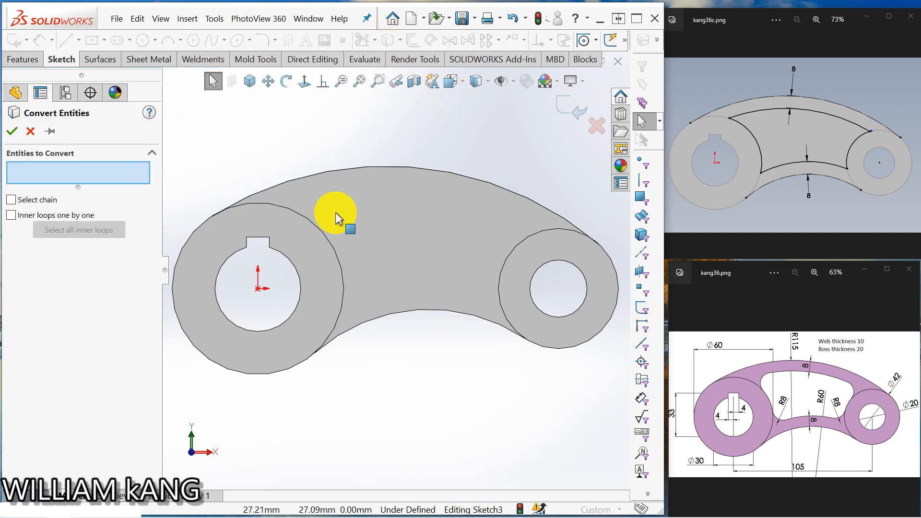
left_click(333, 248)
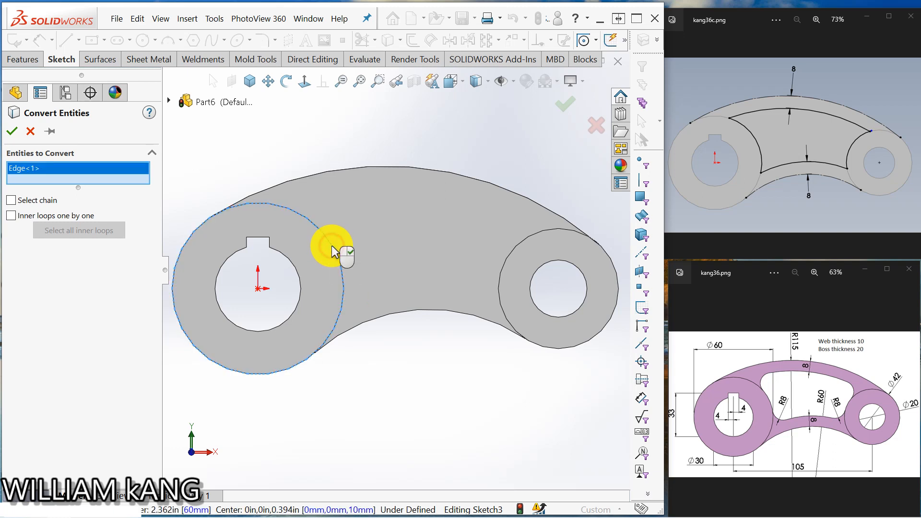
left_click(509, 266)
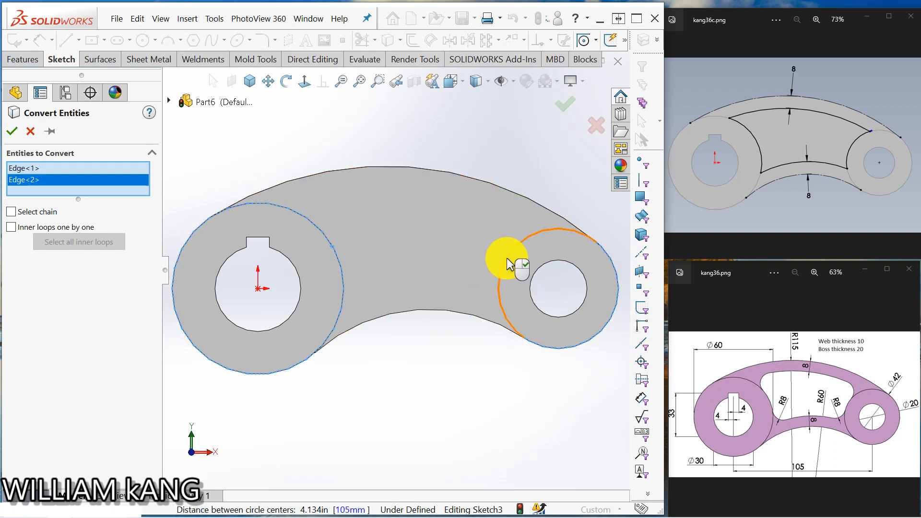
left_click(14, 133)
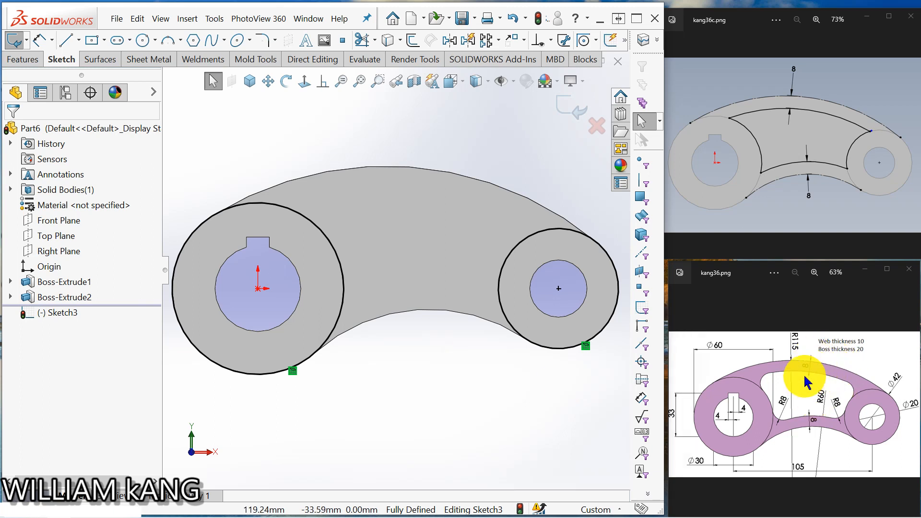
Offset the web's lower arc edge 8 mm inward, with the offset dimension added.
left_click(410, 42)
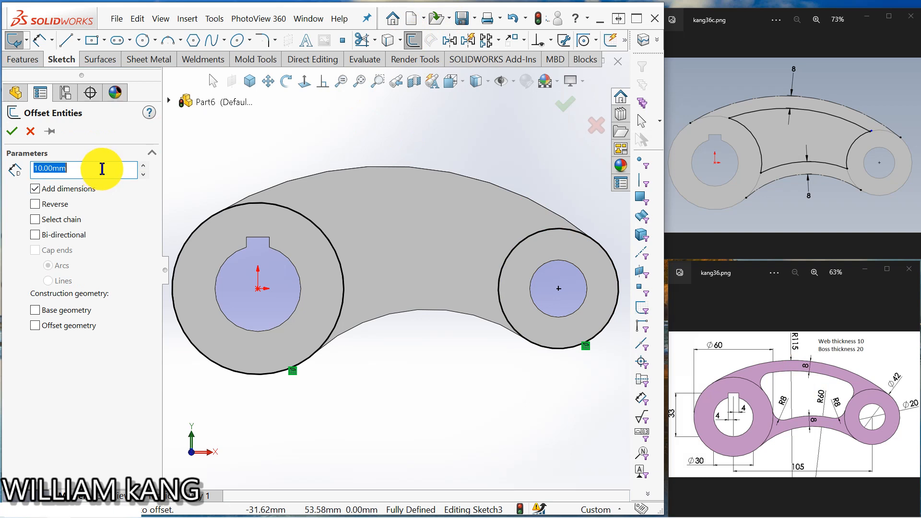
type("8")
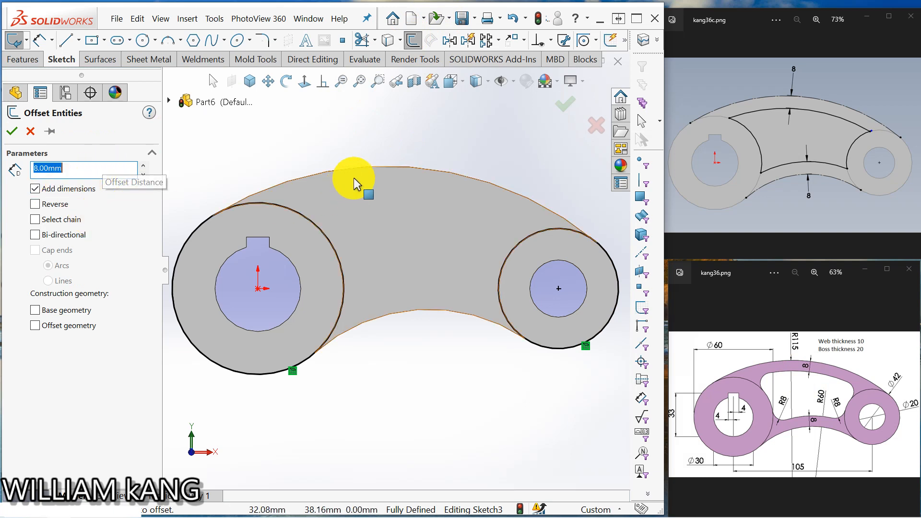
left_click(396, 318)
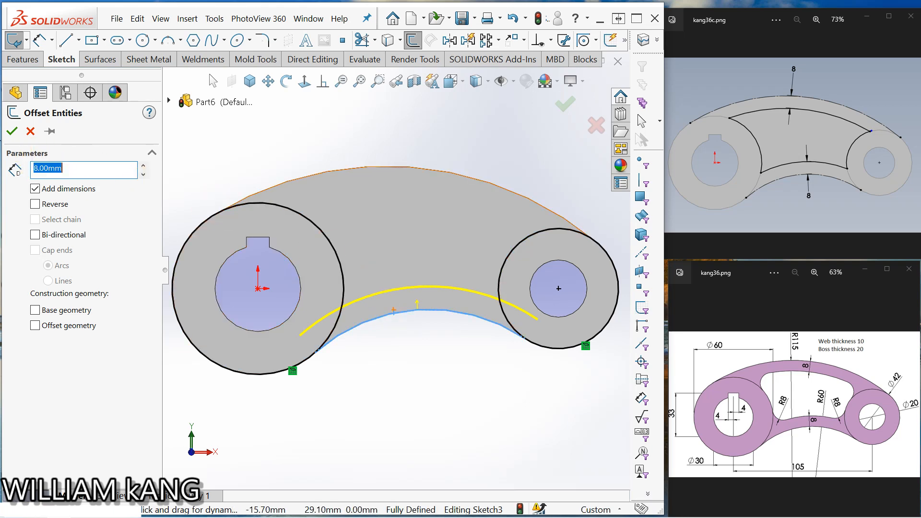
left_click(14, 130)
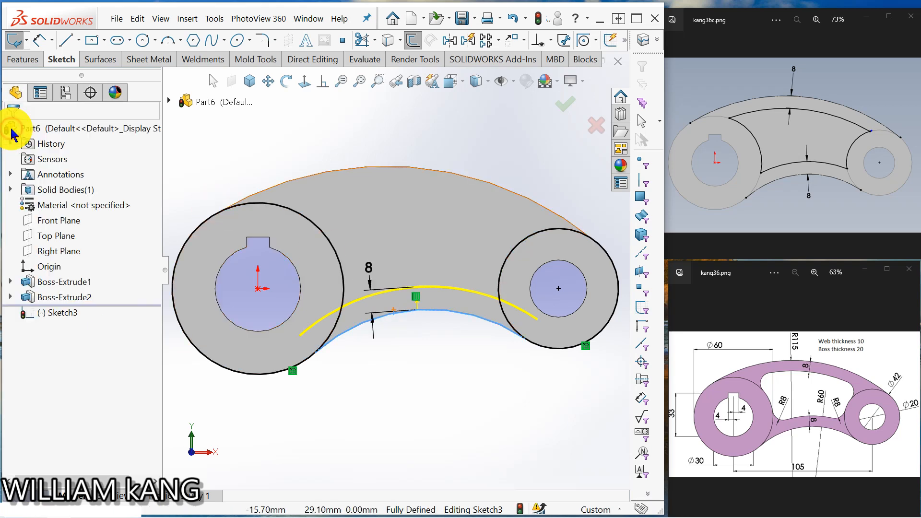
Offset the web's upper arc edge 8 mm in the reversed direction so the new arc lies inside the web.
left_click(411, 42)
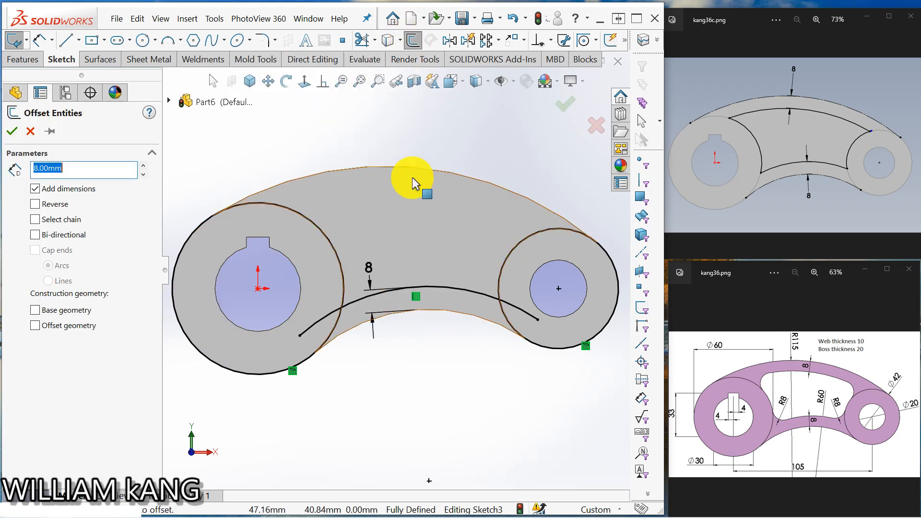
left_click(362, 172)
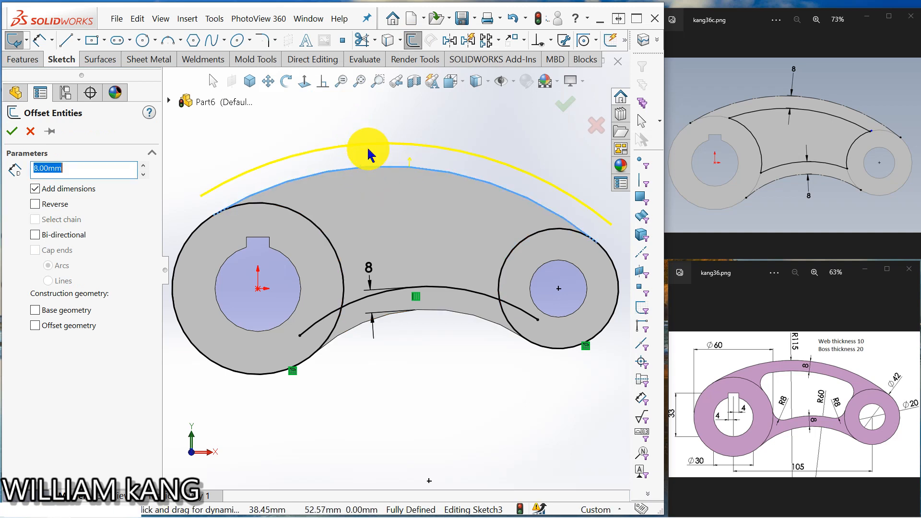
left_click(35, 207)
left_click(11, 131)
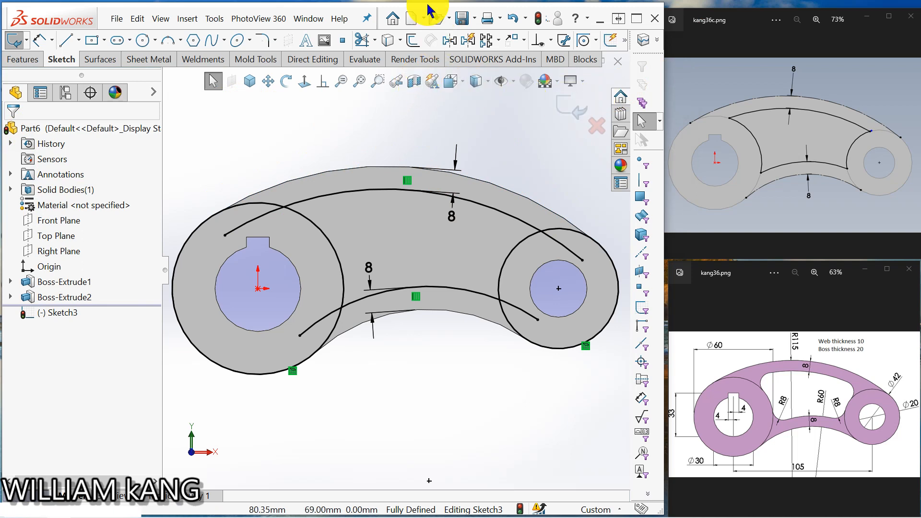
Power trim the outer portions of the boss circles and the overhanging arc ends, leaving only the closed cutout profile.
left_click(363, 43)
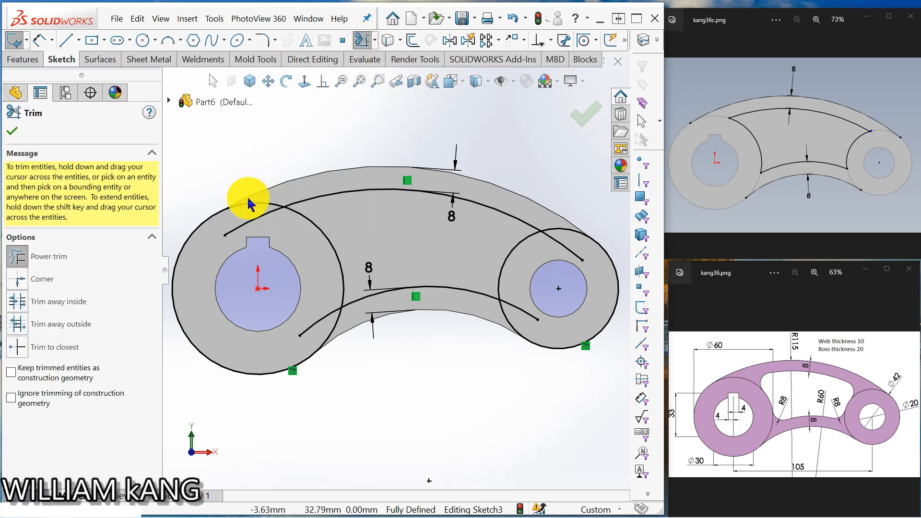
left_click_drag(249, 204, 269, 236)
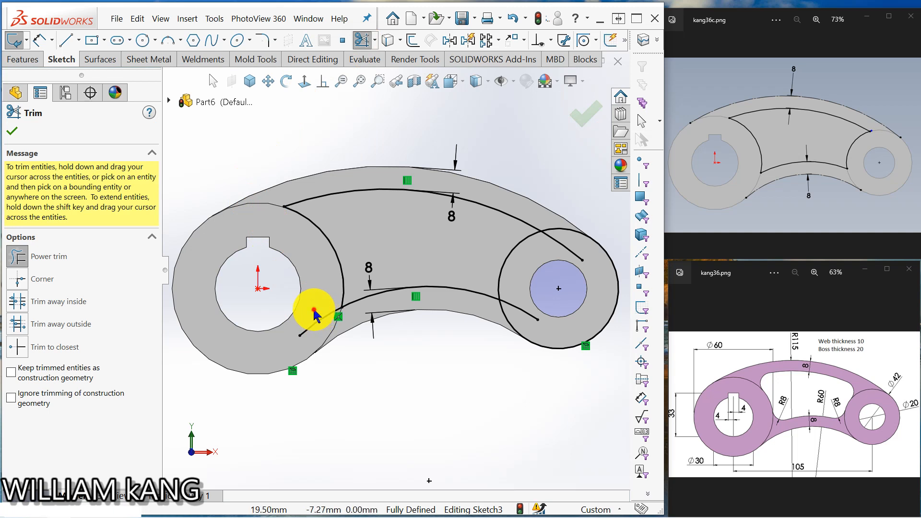
left_click_drag(314, 317, 309, 323)
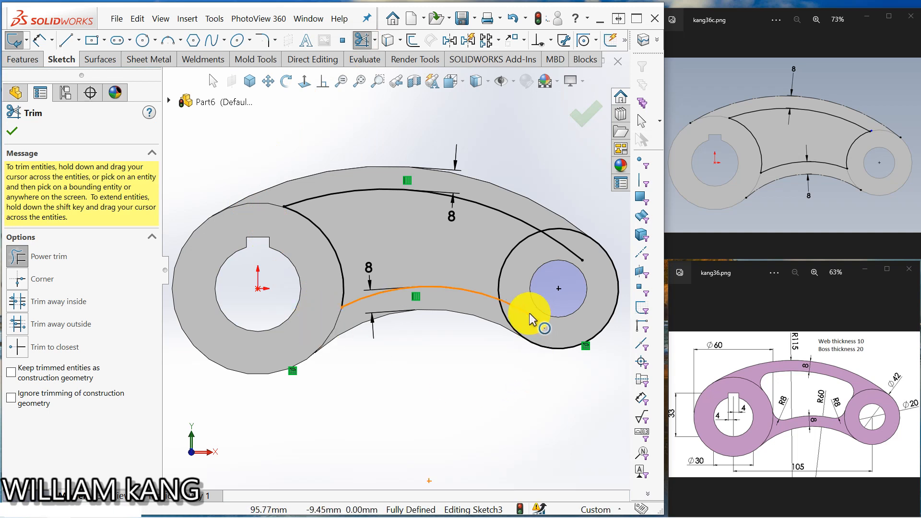
left_click_drag(554, 368, 531, 312)
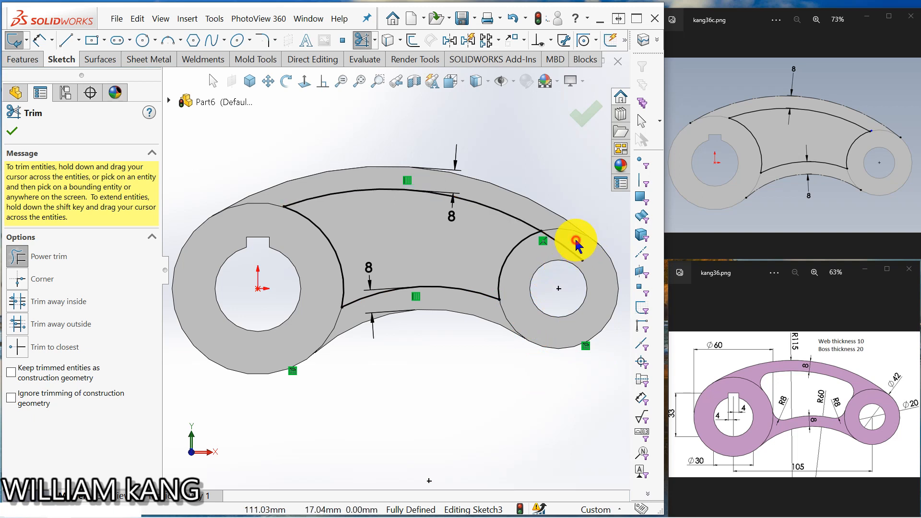
left_click_drag(567, 252, 578, 250)
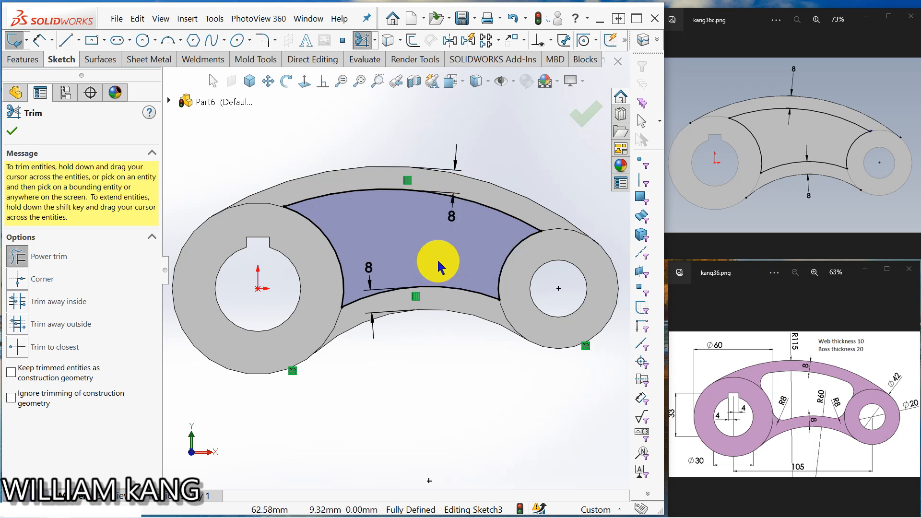
left_click(12, 131)
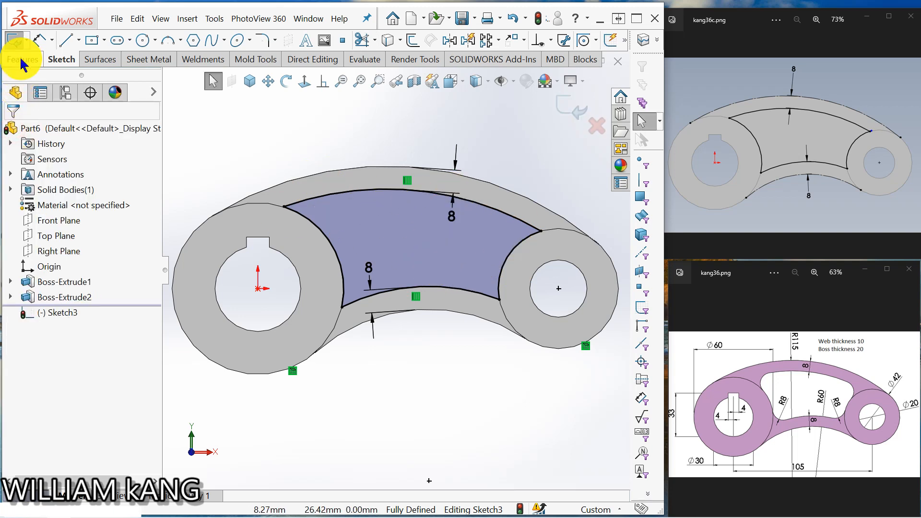
Cut-extrude the inner profile with the Through All end condition, with the part shown in isometric view.
left_click(23, 59)
left_click(106, 39)
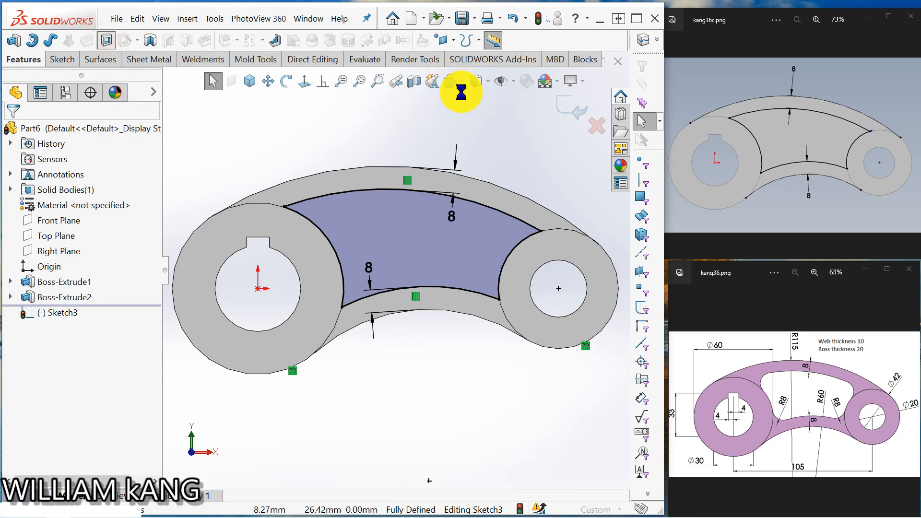
left_click(252, 82)
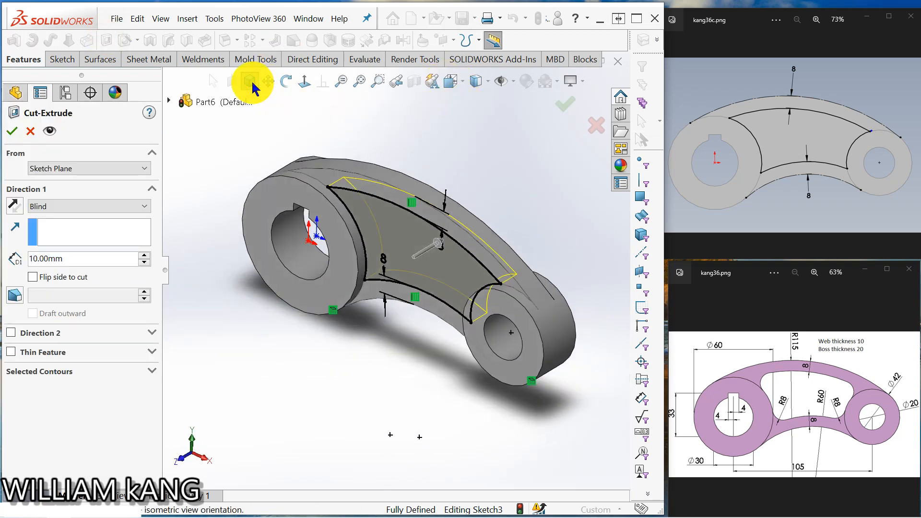
left_click(137, 206)
left_click(97, 232)
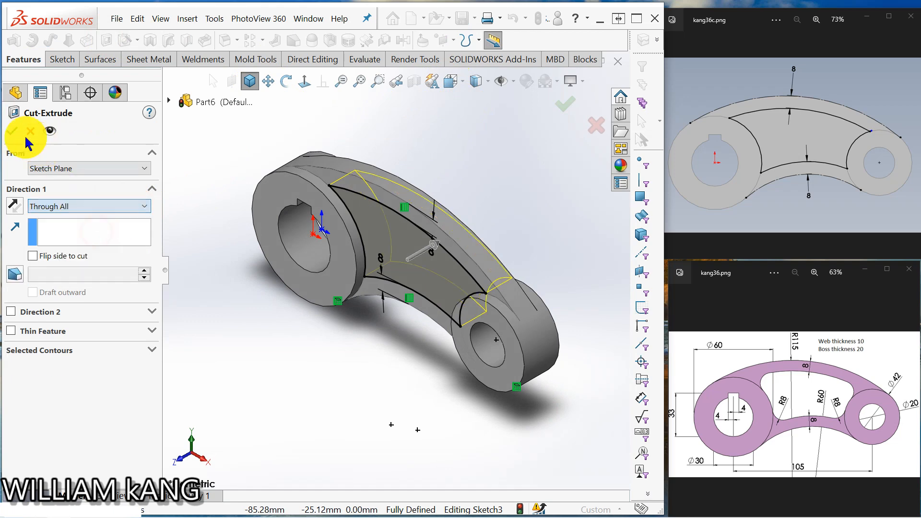
left_click(12, 130)
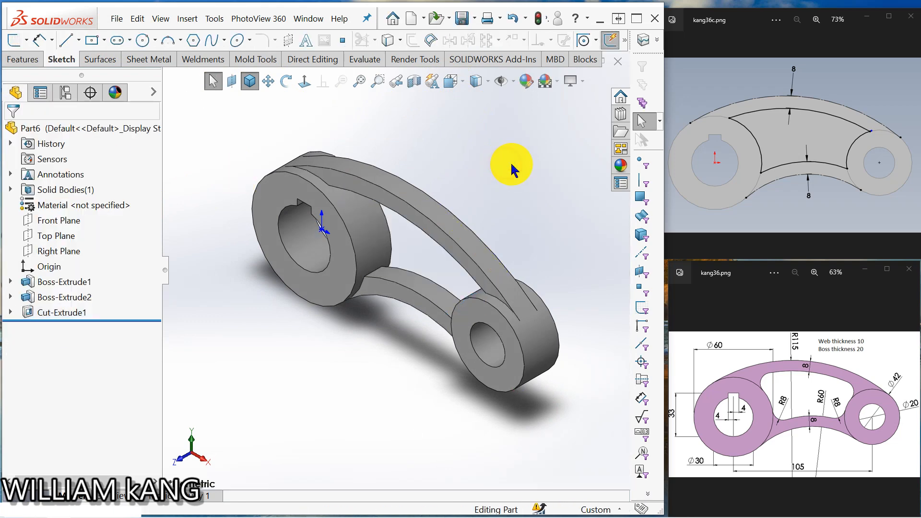
Bring up the reference image kang36d.png and get a closer view of the web cutout.
left_click(914, 144)
left_click(914, 144)
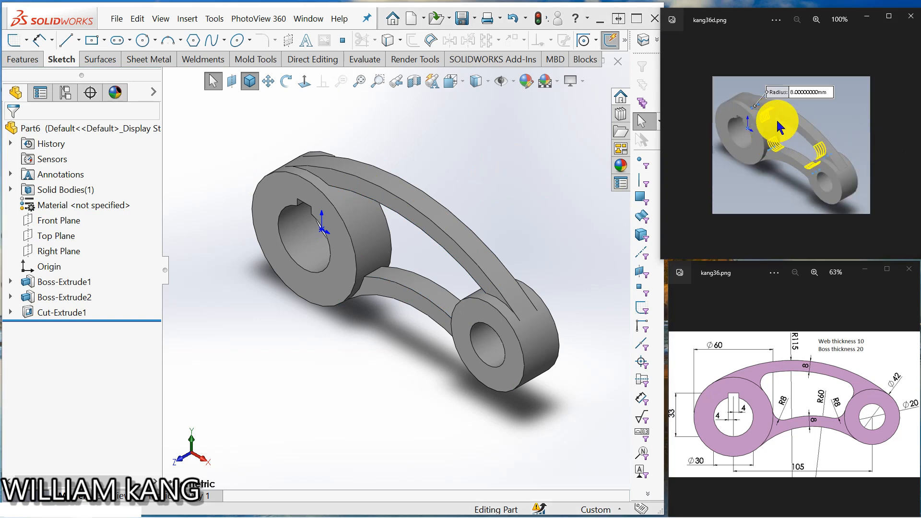
scroll(502, 243, "down", 3)
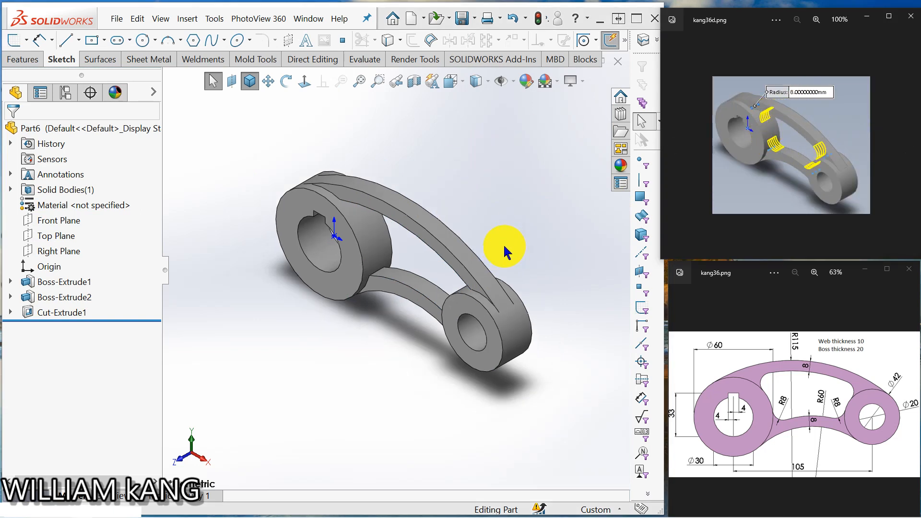
scroll(494, 240, "down", 2)
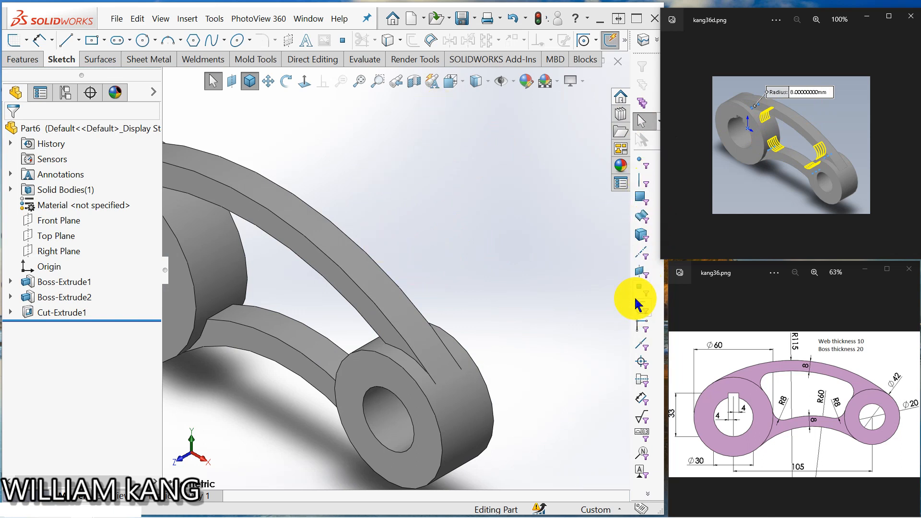
Make sure the Selection Filter toolbar is shown and restrict selection to edges.
left_click(641, 252)
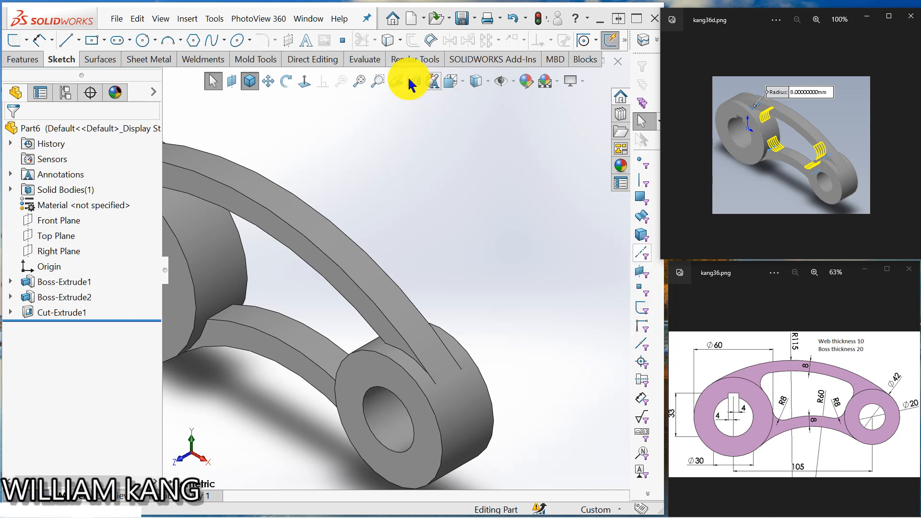
right_click(326, 37)
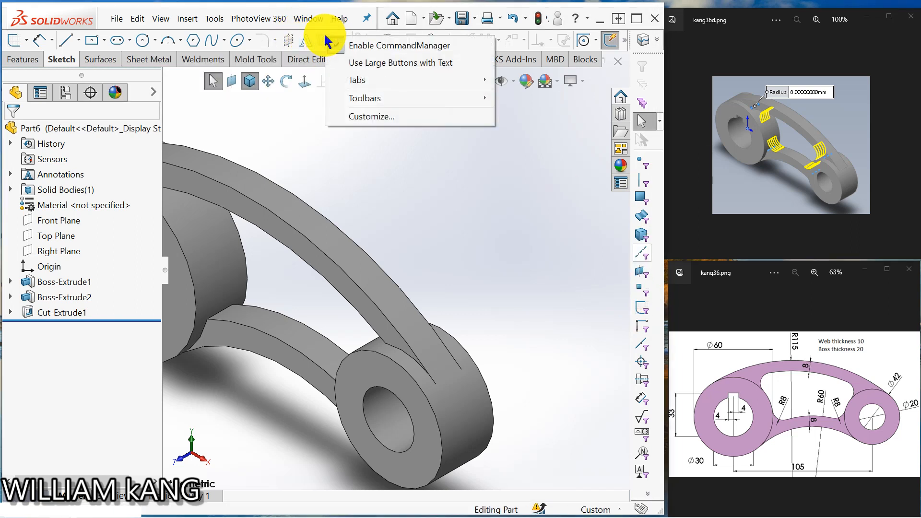
mouse_move(367, 96)
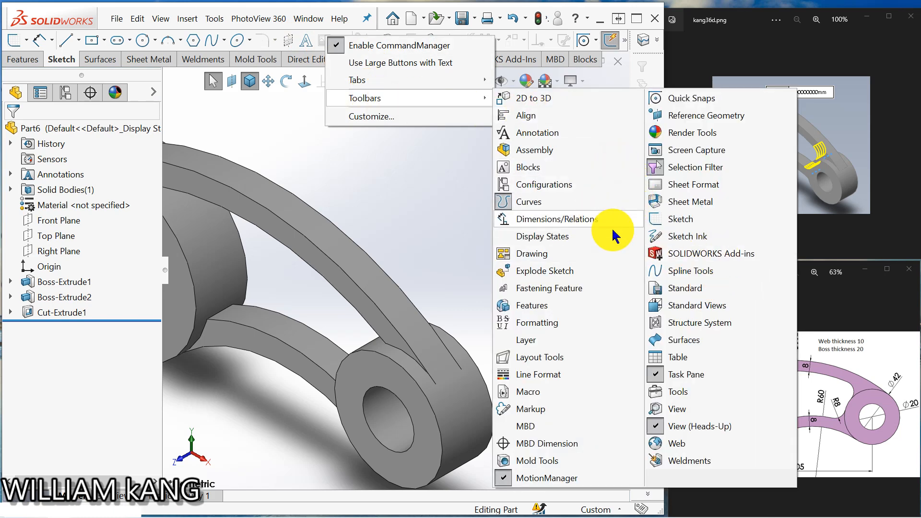
left_click(692, 168)
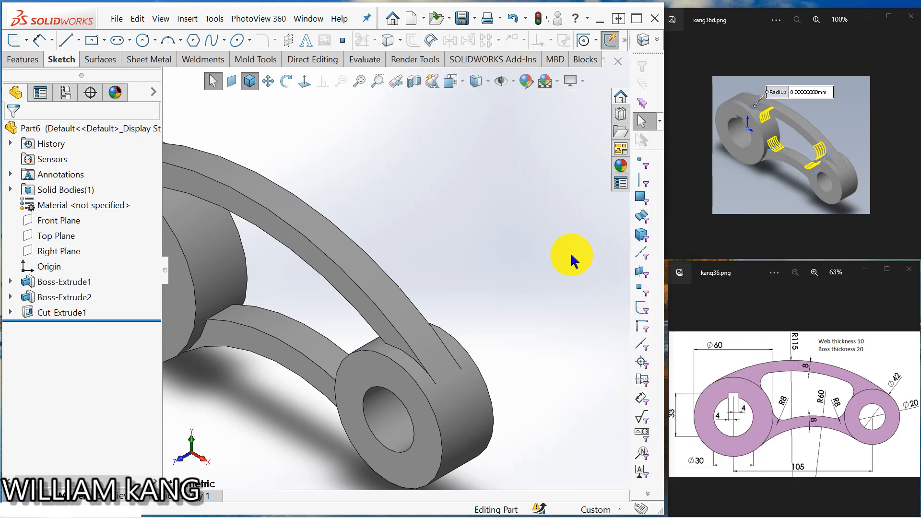
left_click(643, 182)
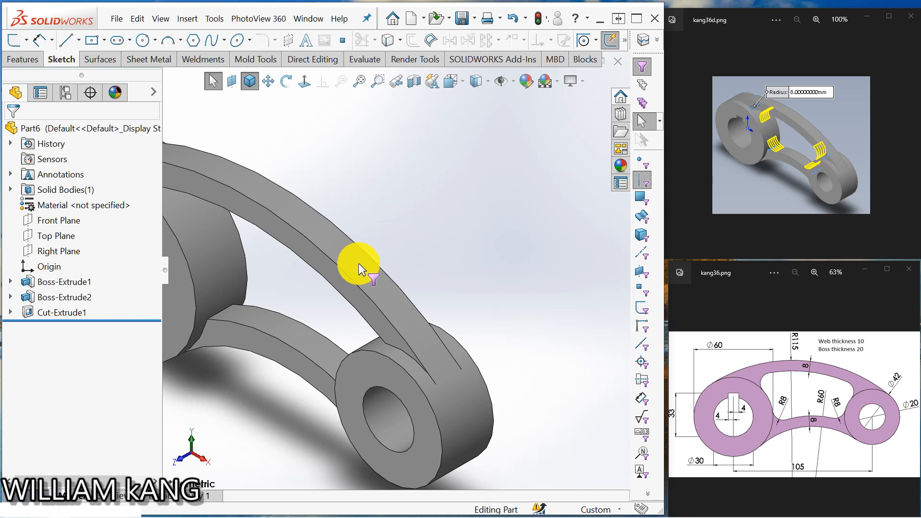
left_click(219, 312)
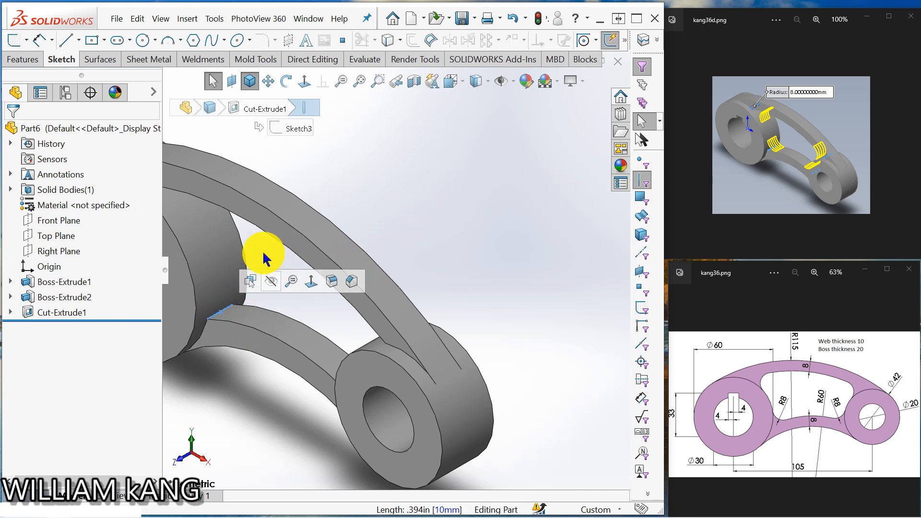
middle_click_drag(263, 250, 376, 325)
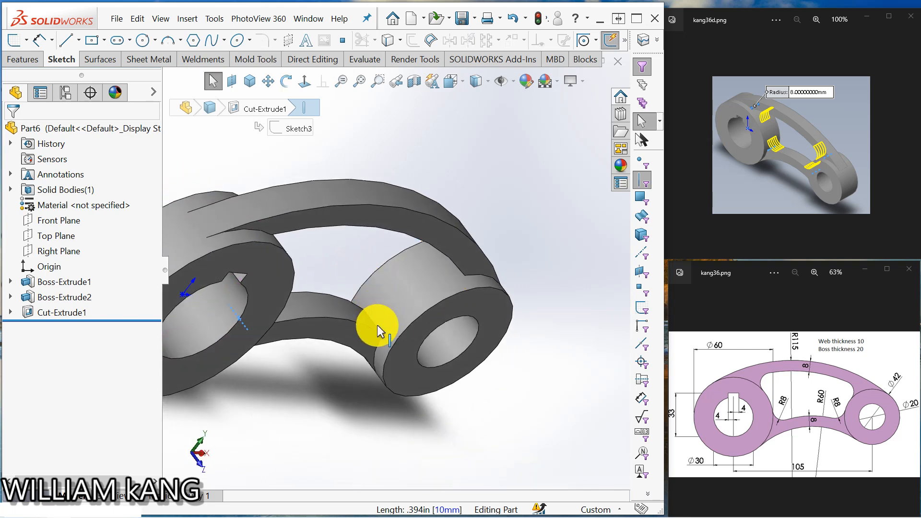
left_click(378, 328)
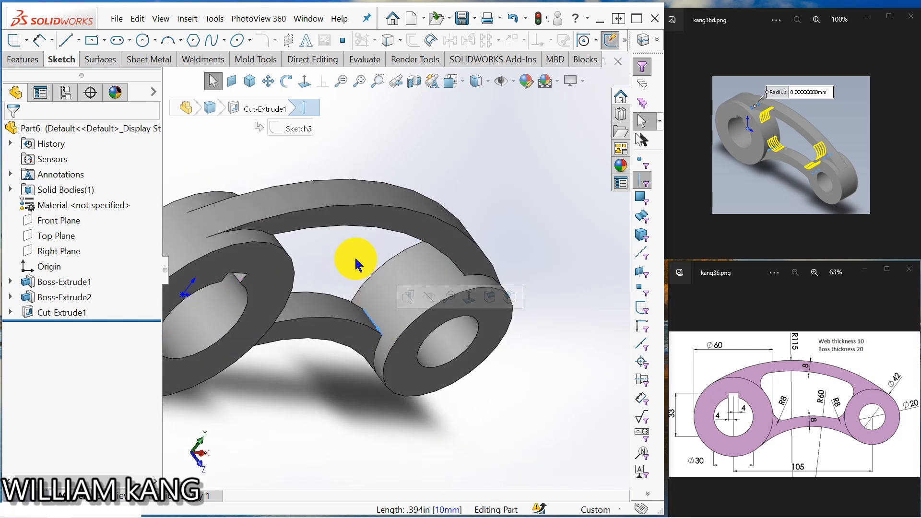
middle_click_drag(361, 252, 391, 262)
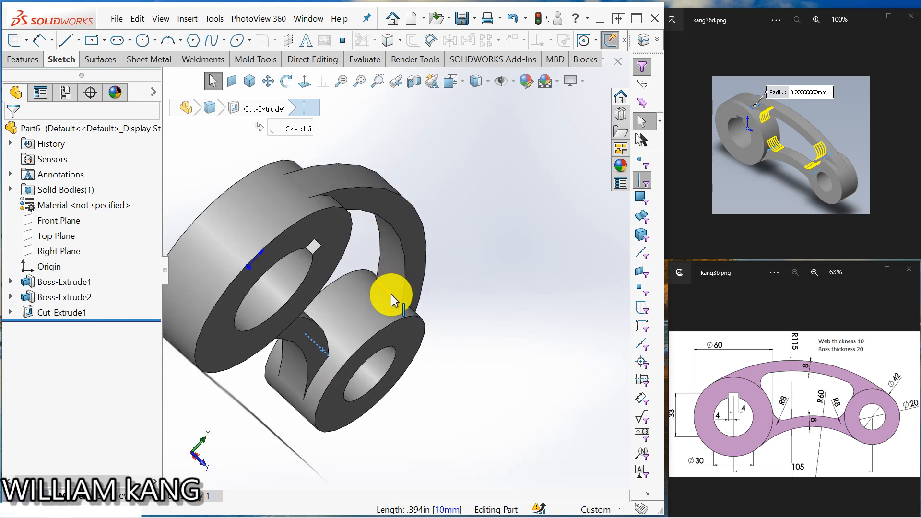
middle_click_drag(432, 312, 335, 182)
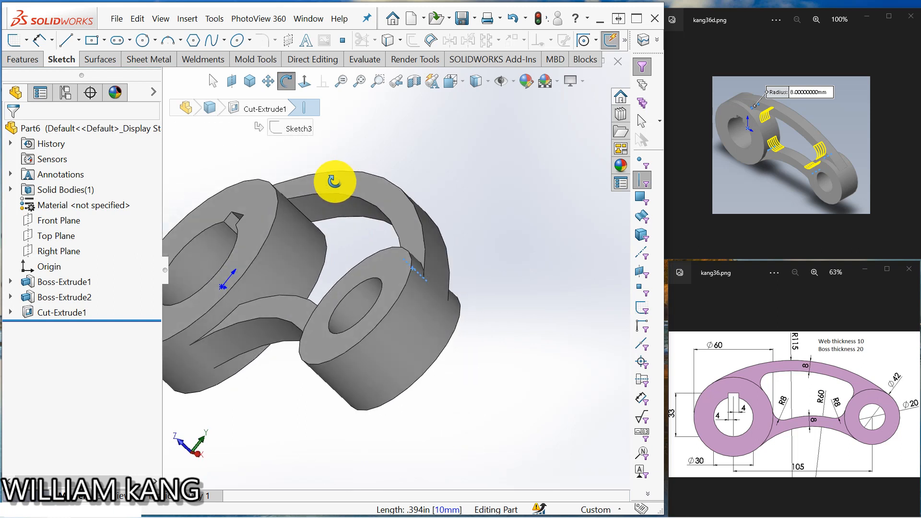
left_click(302, 211)
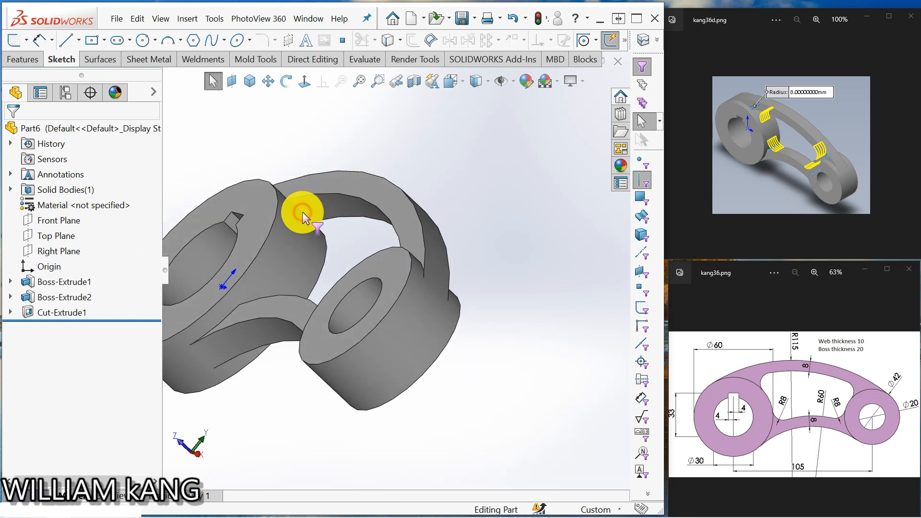
Start a fillet on the web cutout's upper inner corner edge at the large boss and set its radius to 8 mm.
left_click(302, 211)
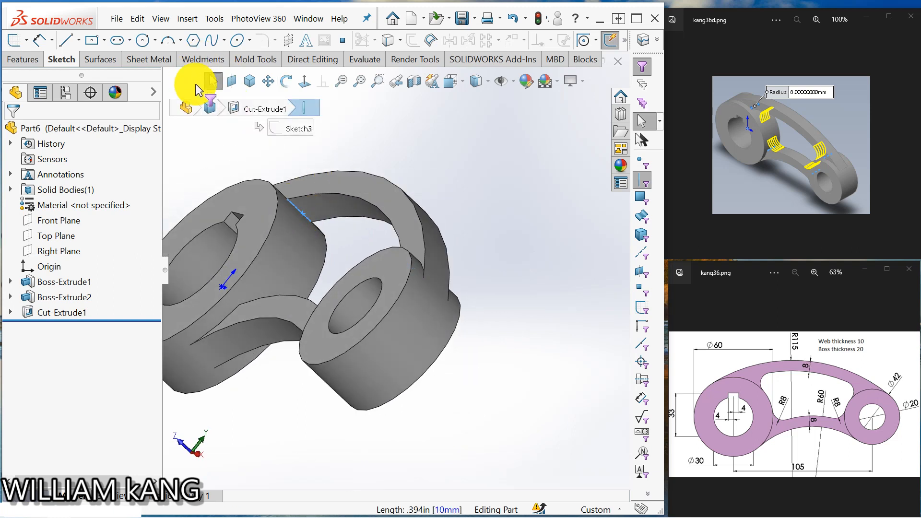
left_click(23, 58)
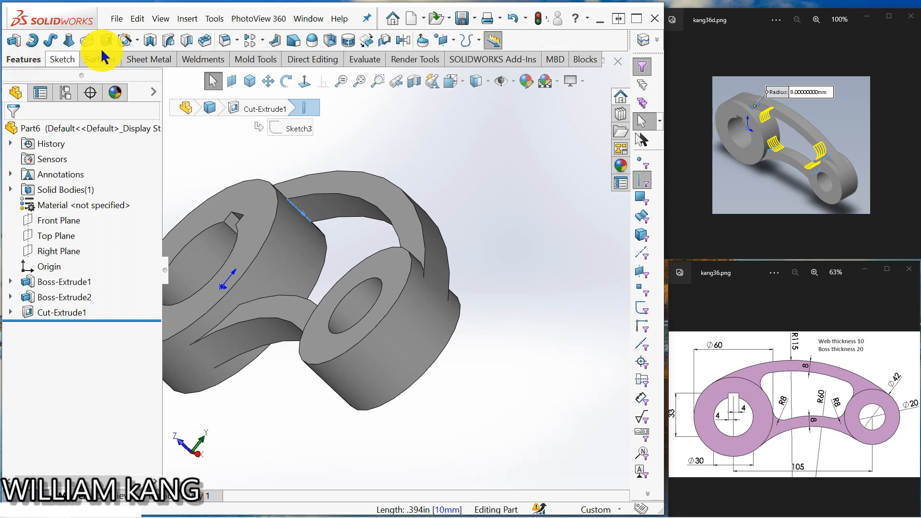
left_click(226, 38)
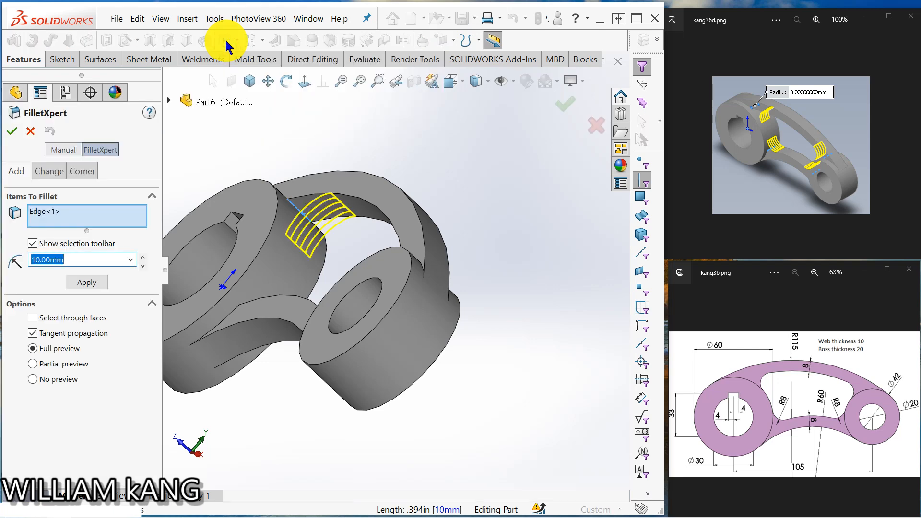
middle_click_drag(245, 104, 309, 144)
left_click(98, 232)
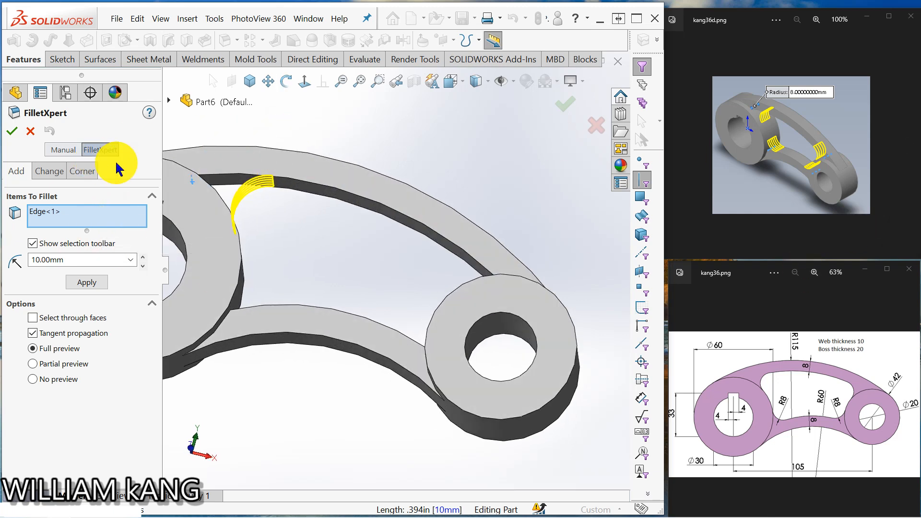
double_click(68, 260)
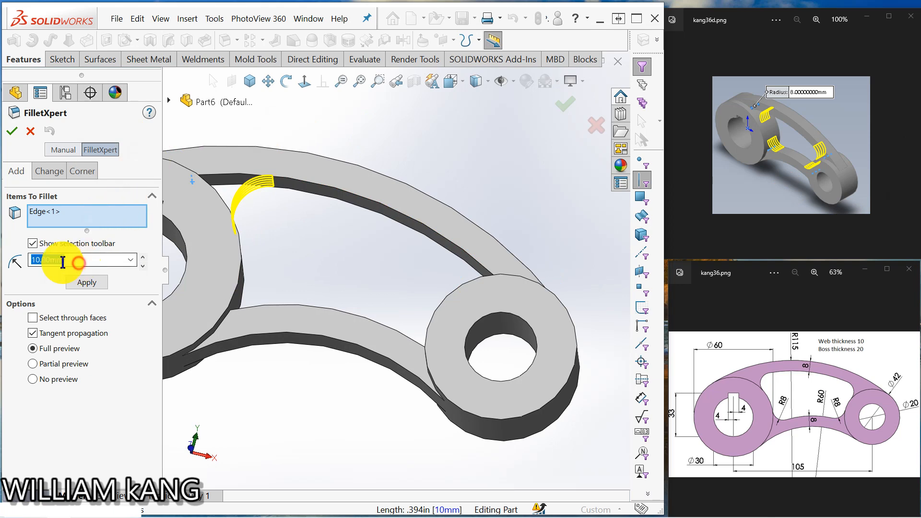
type("8")
key("Return")
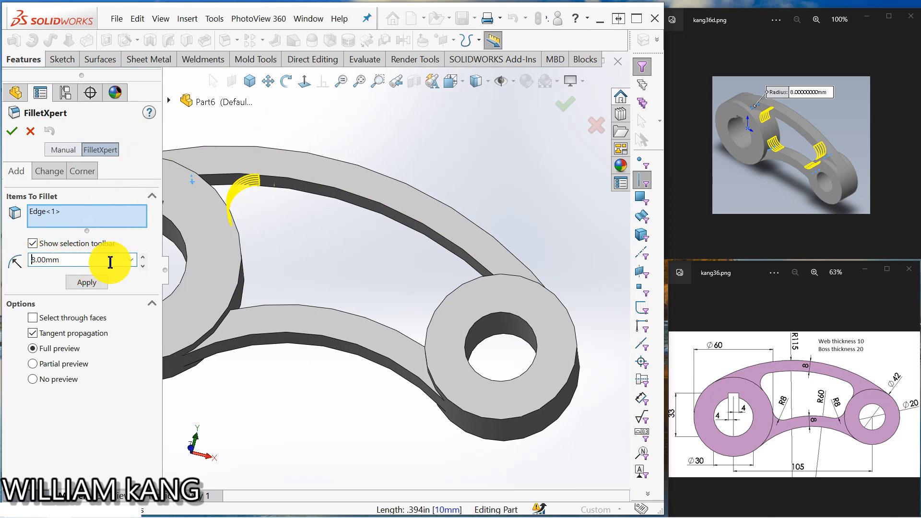
Add the cutout's other three inner corner edges to the fillet and apply it to all four.
middle_click_drag(309, 272, 264, 333)
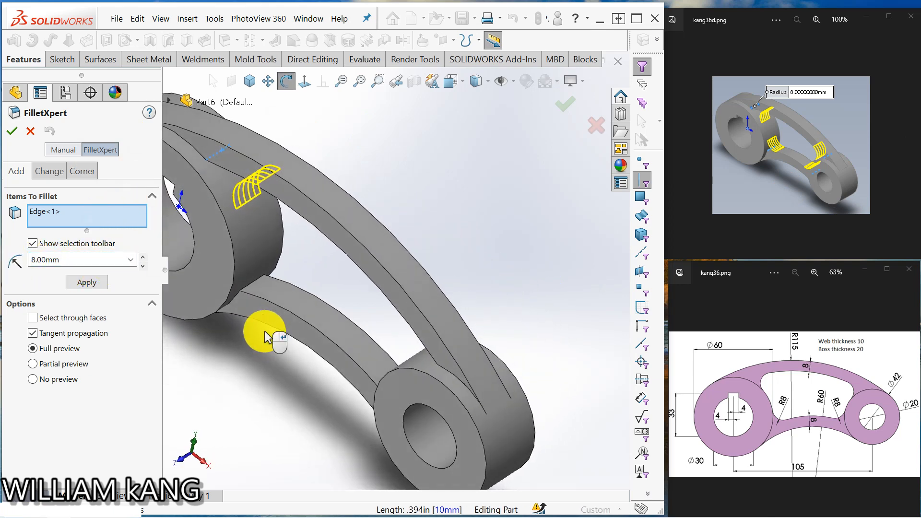
left_click(250, 284)
middle_click_drag(303, 278, 414, 361)
left_click(457, 371)
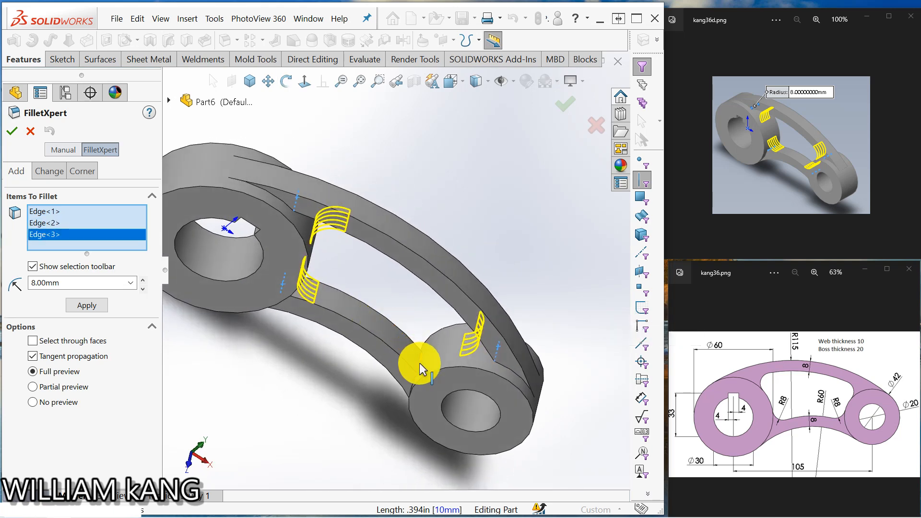
left_click(421, 370)
middle_click_drag(304, 370, 335, 355)
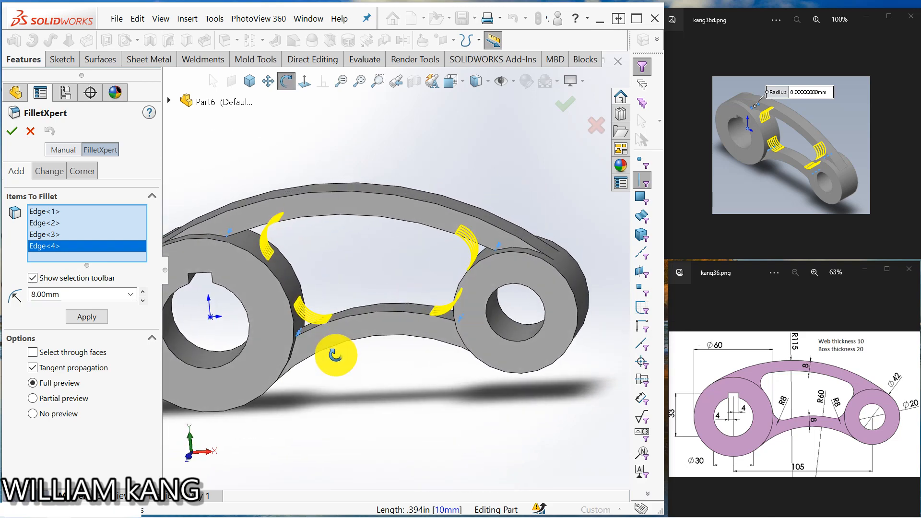
left_click(13, 135)
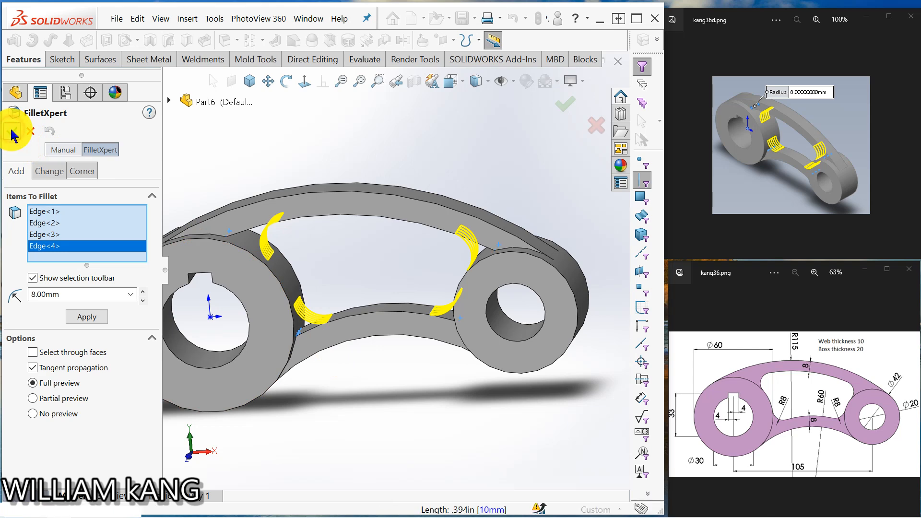
Show the part in isometric view and clear the edge selection filter.
left_click(247, 84)
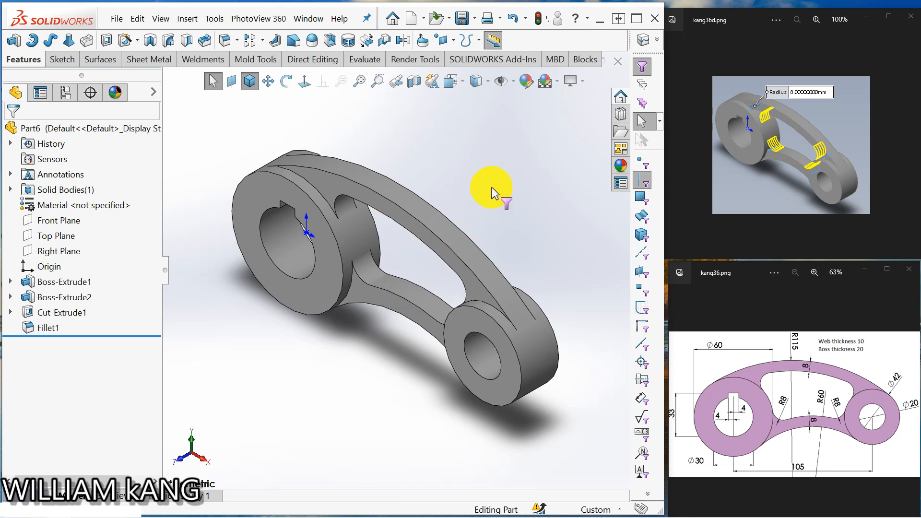
left_click(645, 182)
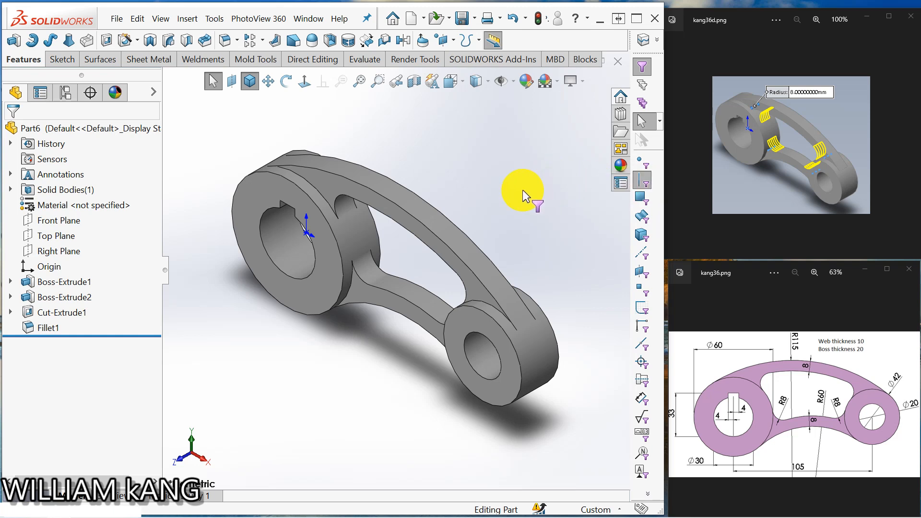
left_click(644, 90)
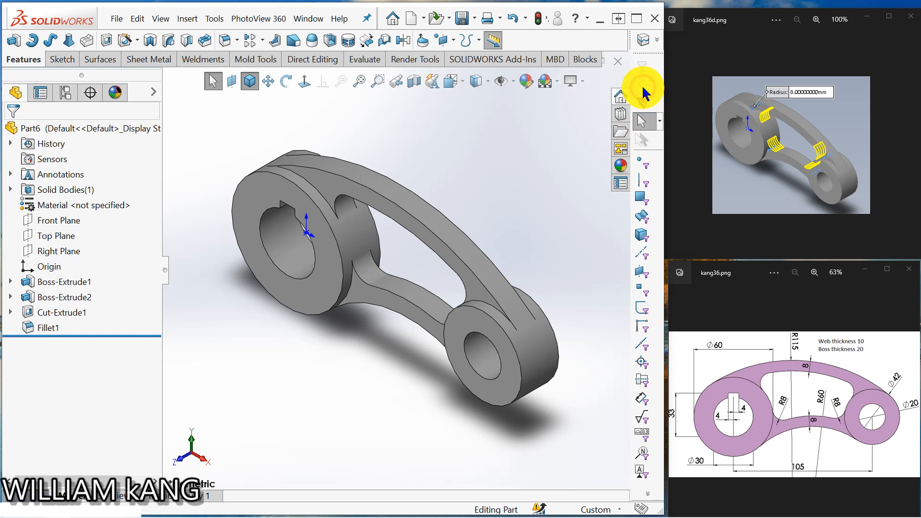